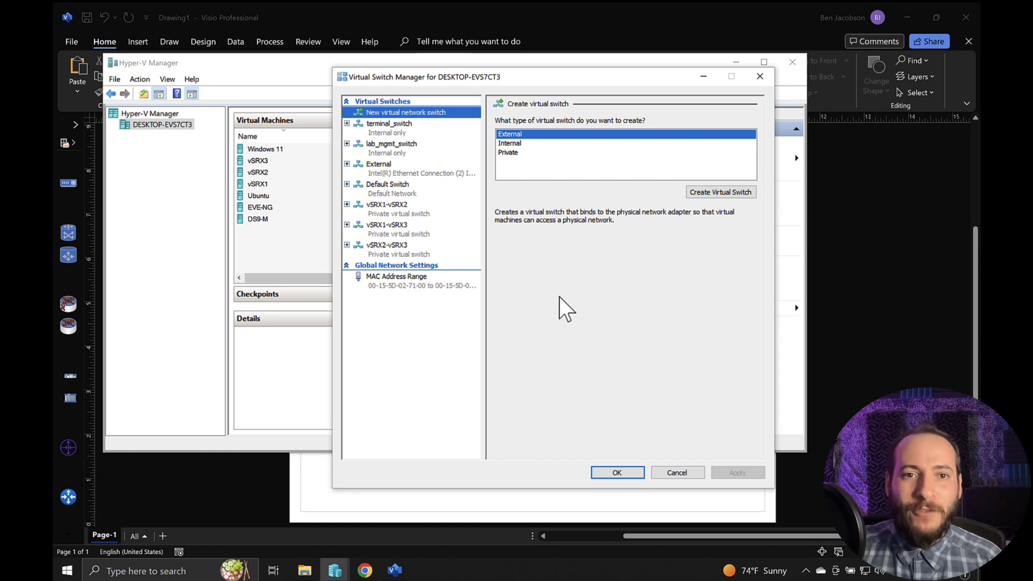
- Remove the private virtual switches vSRX1-vSRX2, vSRX1-vSRX3 and vSRX2-vSRX3 and apply the removal
click(410, 216)
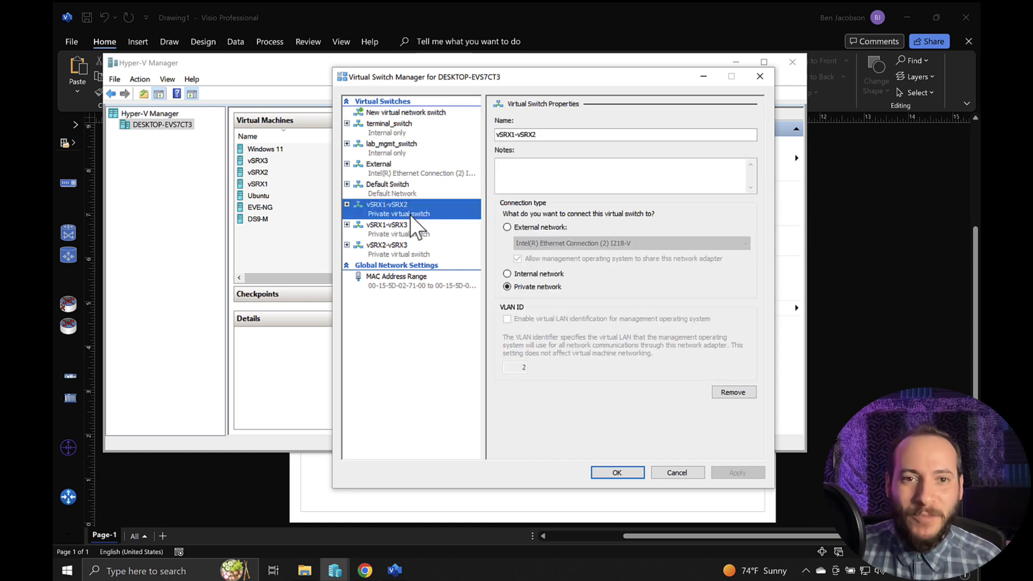
click(733, 392)
click(437, 230)
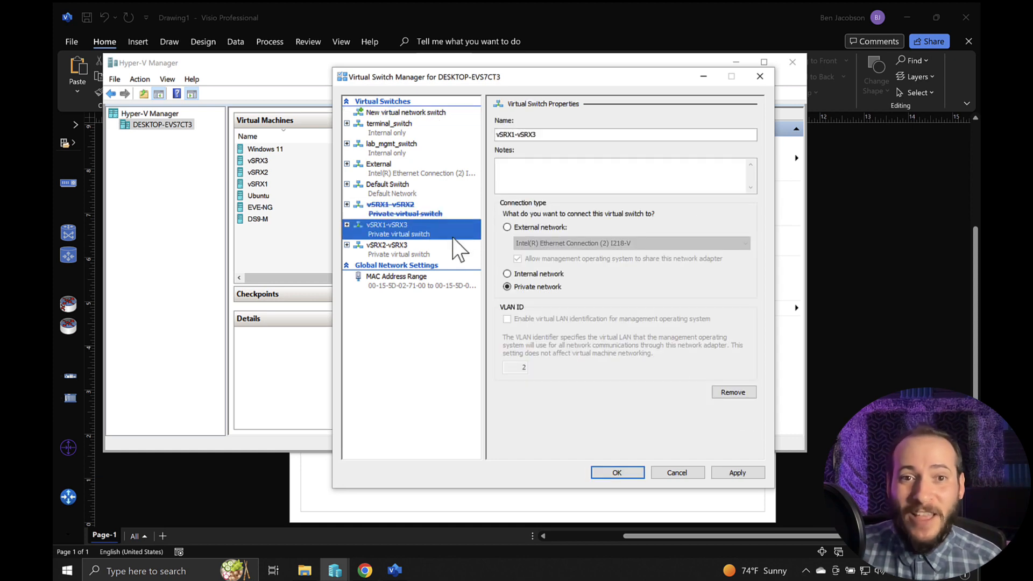
click(734, 392)
click(419, 249)
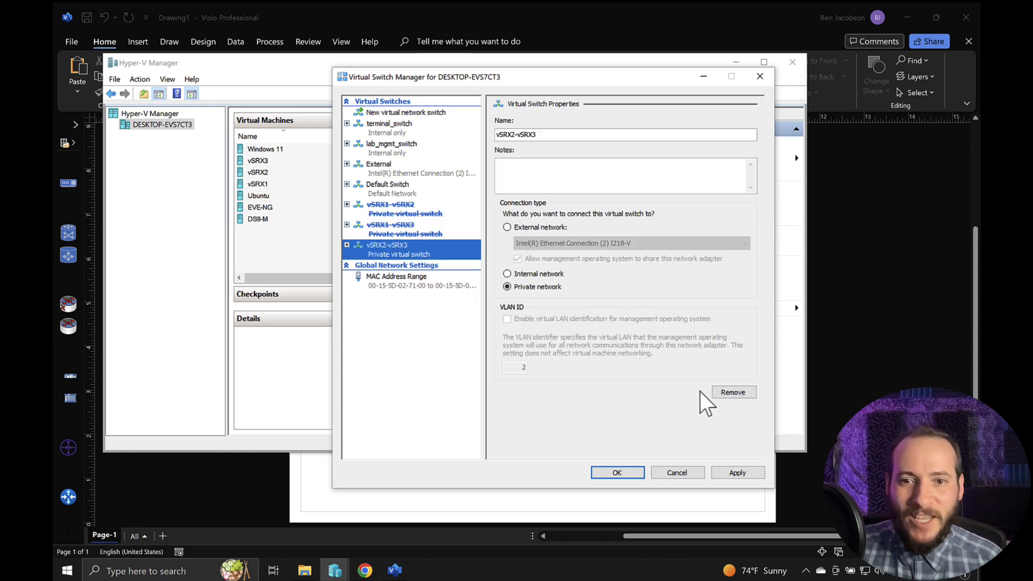
click(732, 393)
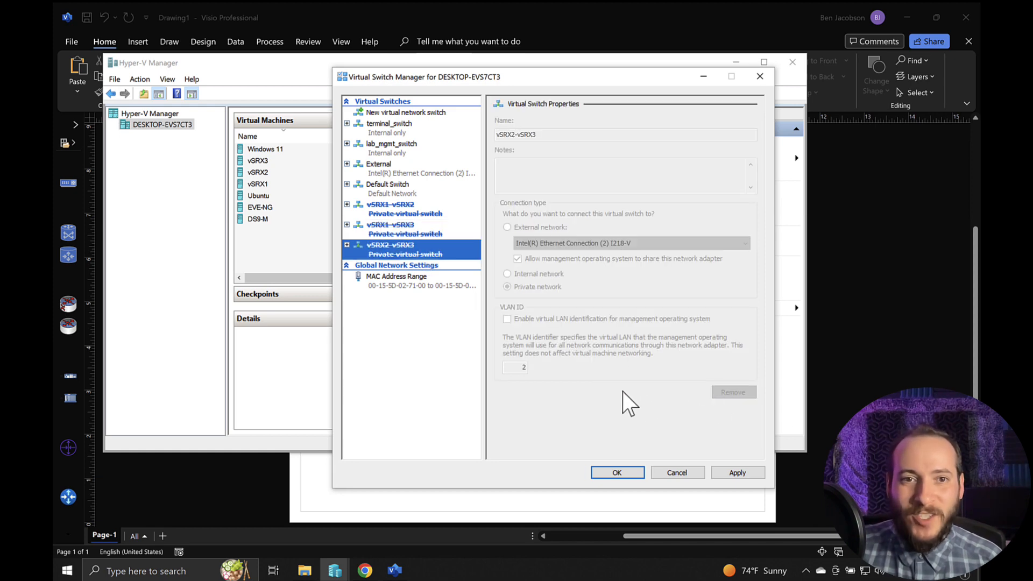
click(748, 475)
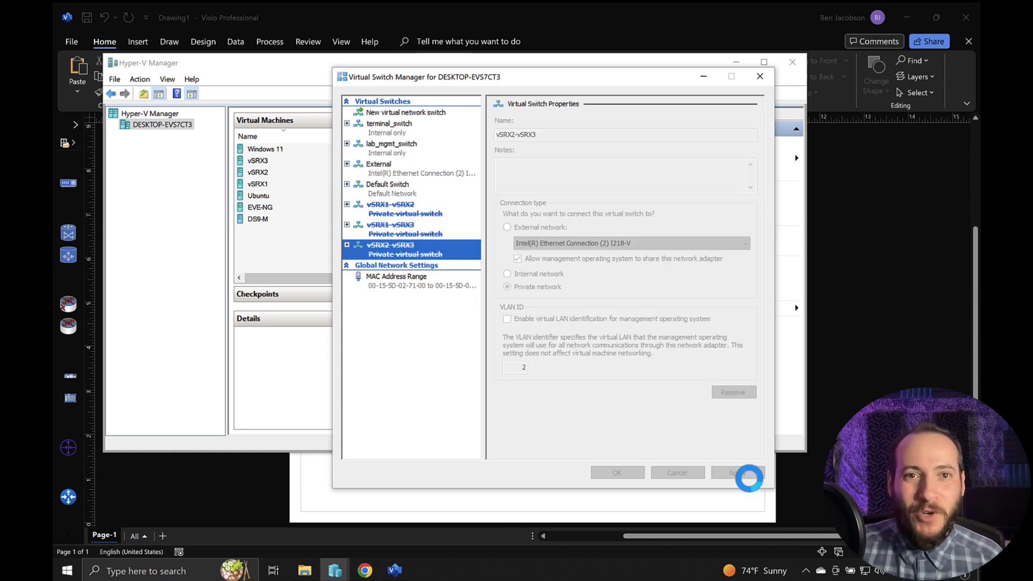
- Review the External and Internal switch types, and create a Private virtual switch named vSRX1-vSRX2
click(397, 112)
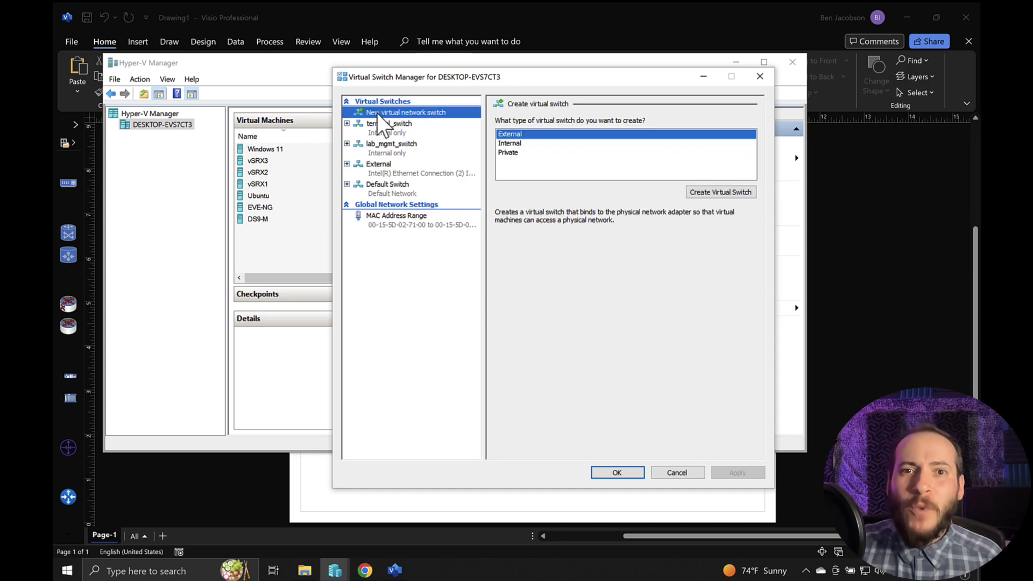
click(529, 162)
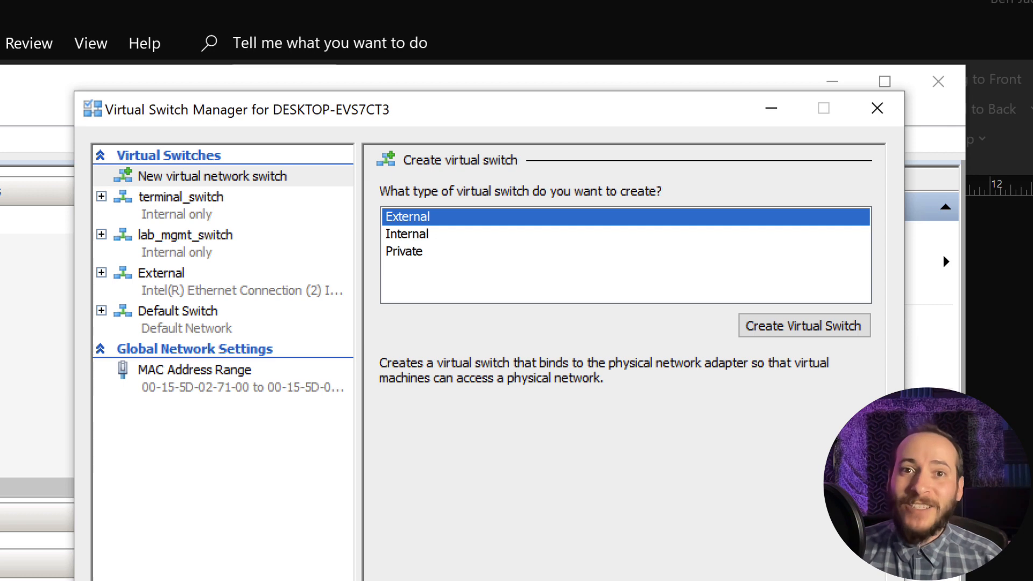
click(407, 234)
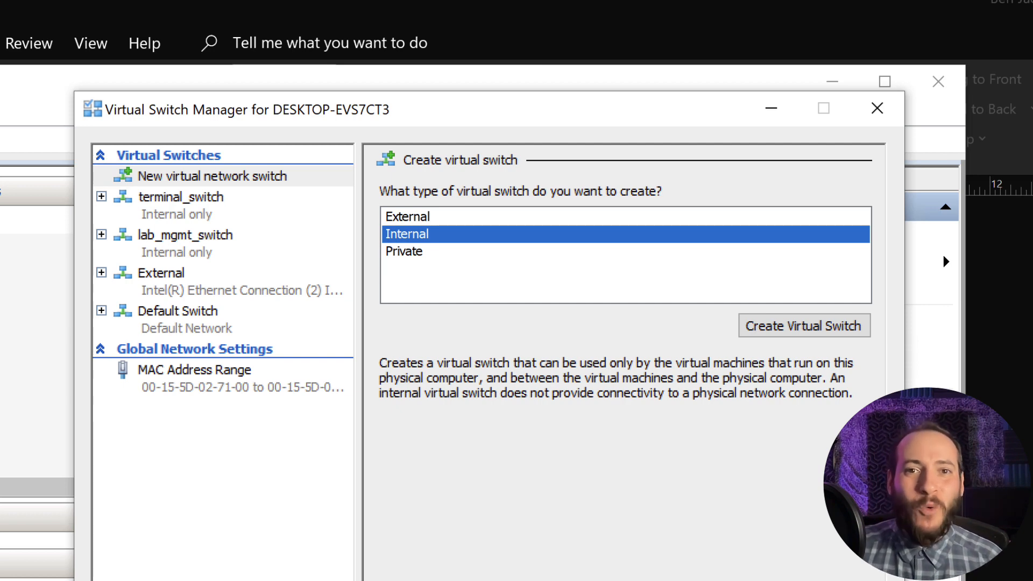
click(404, 251)
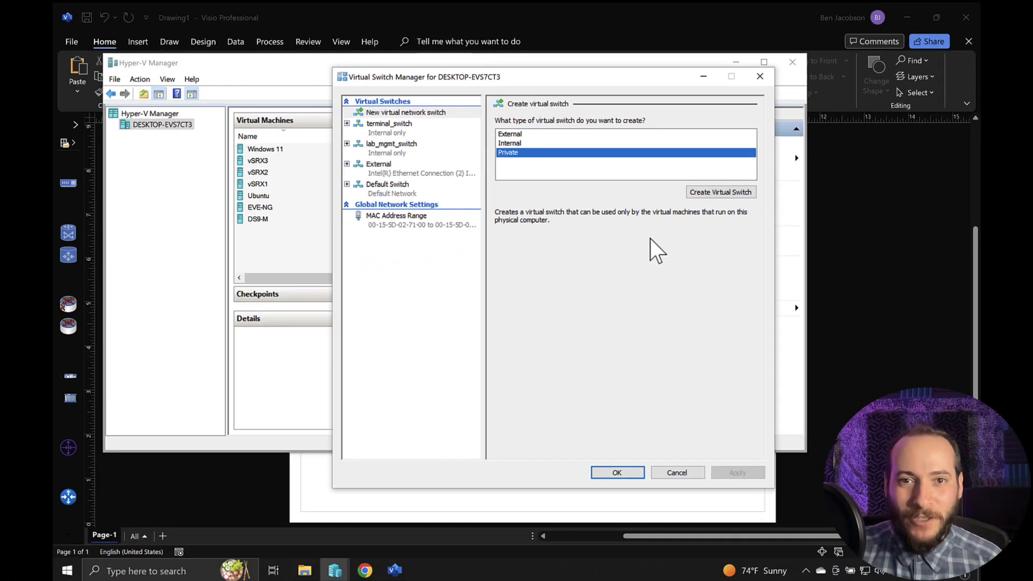
click(711, 192)
click(545, 135)
drag(545, 135, 466, 129)
text(vSRX1-vSRX2)
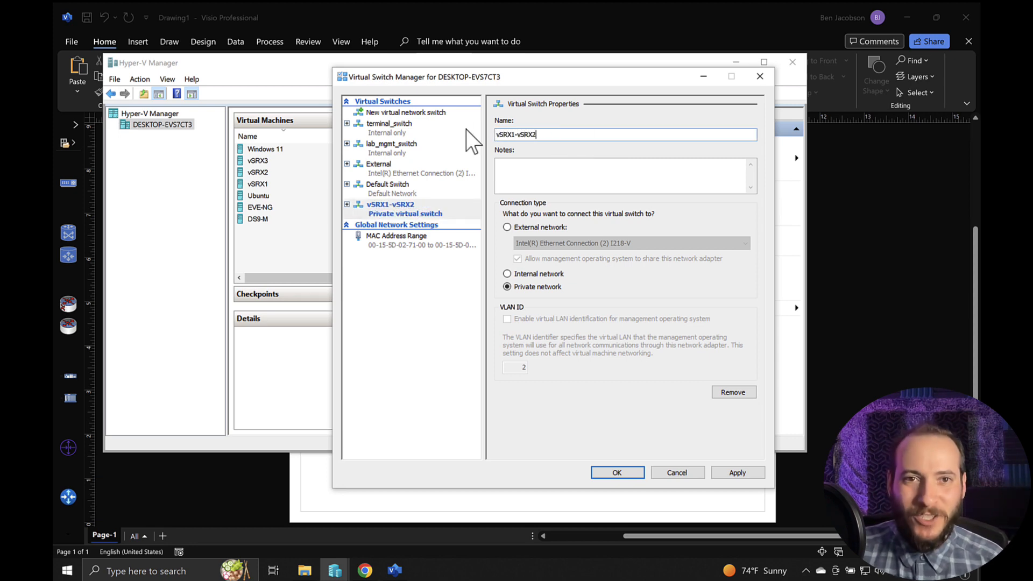
- Create another private virtual switch named vSRX1-vSRX3
click(384, 109)
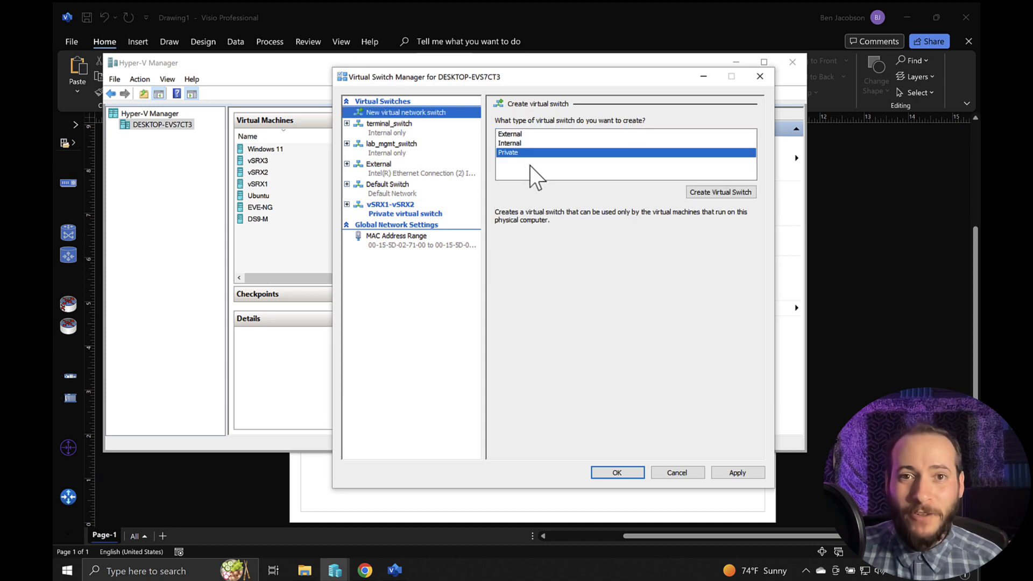
click(699, 189)
text(v)
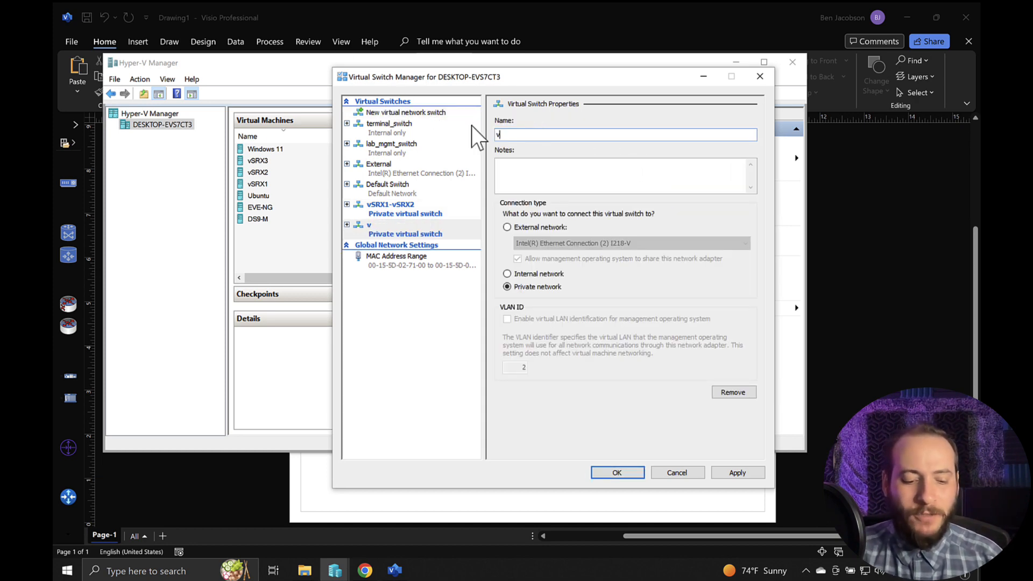
text(SRX1-vSRX3)
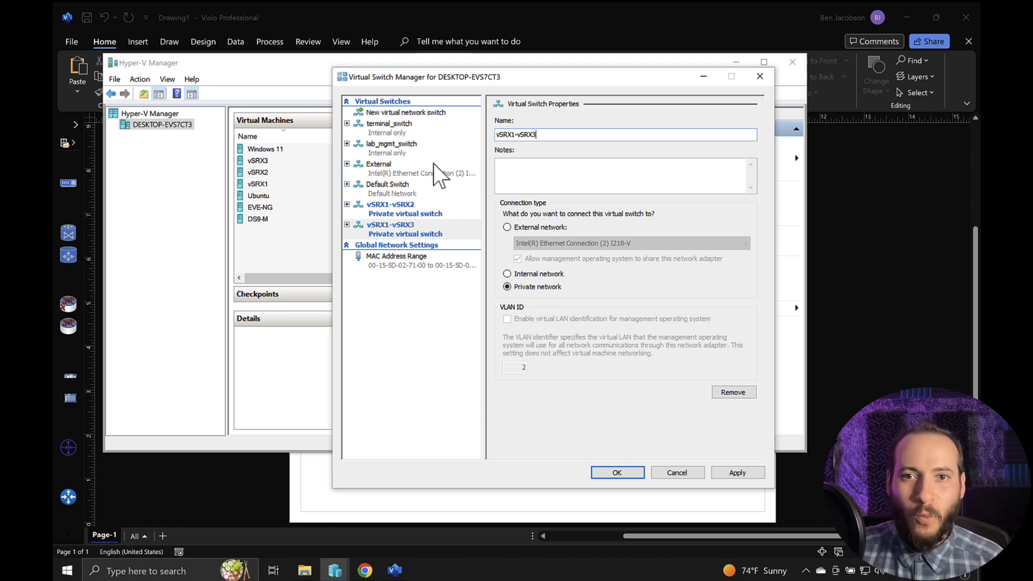
- Create a private virtual switch named vSRX2-vSRX3, apply the new switches and close the Virtual Switch Manager
click(425, 124)
click(429, 113)
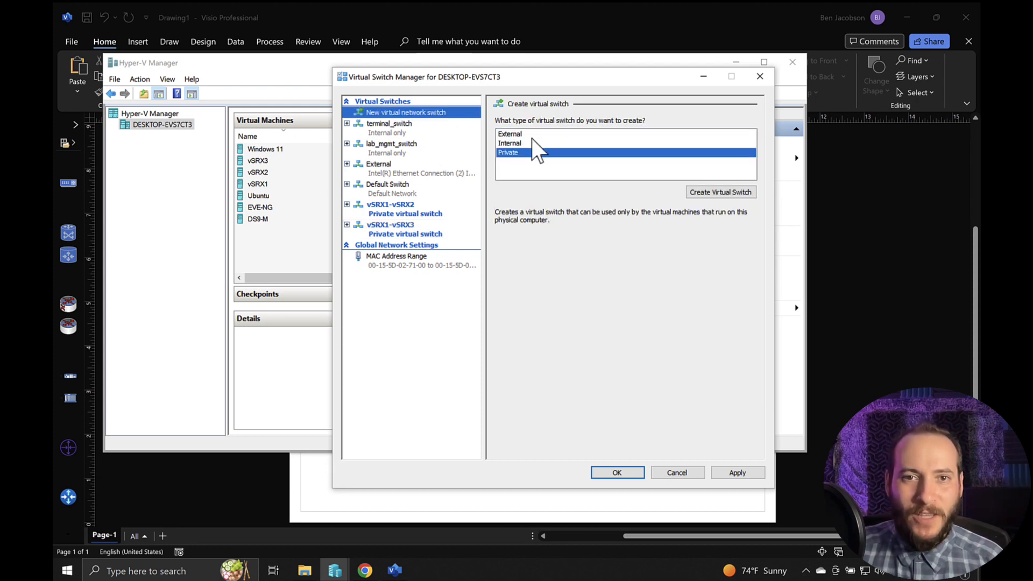
click(708, 192)
triple_click(491, 133)
text(vSRX2-vSRX3)
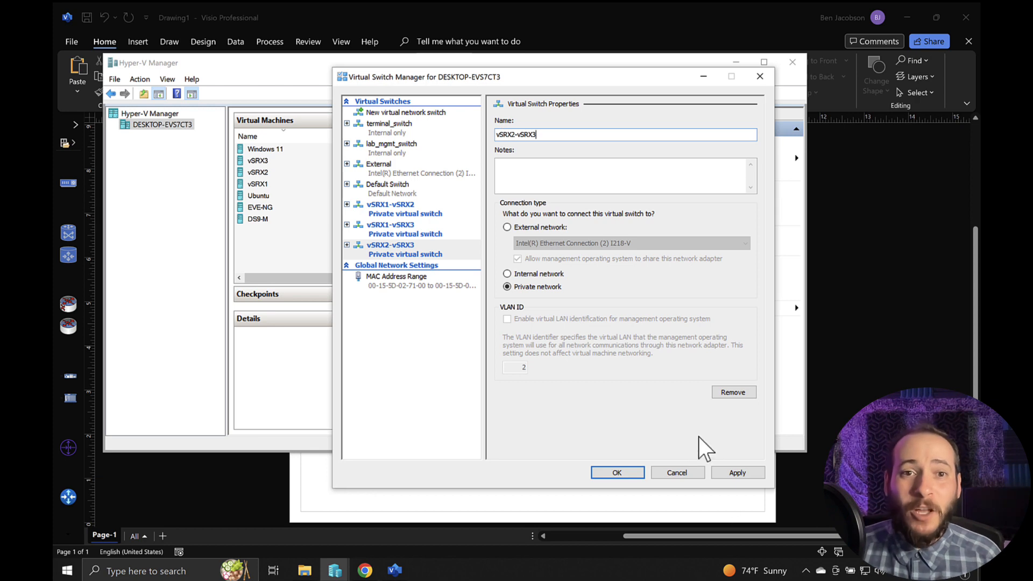
click(736, 472)
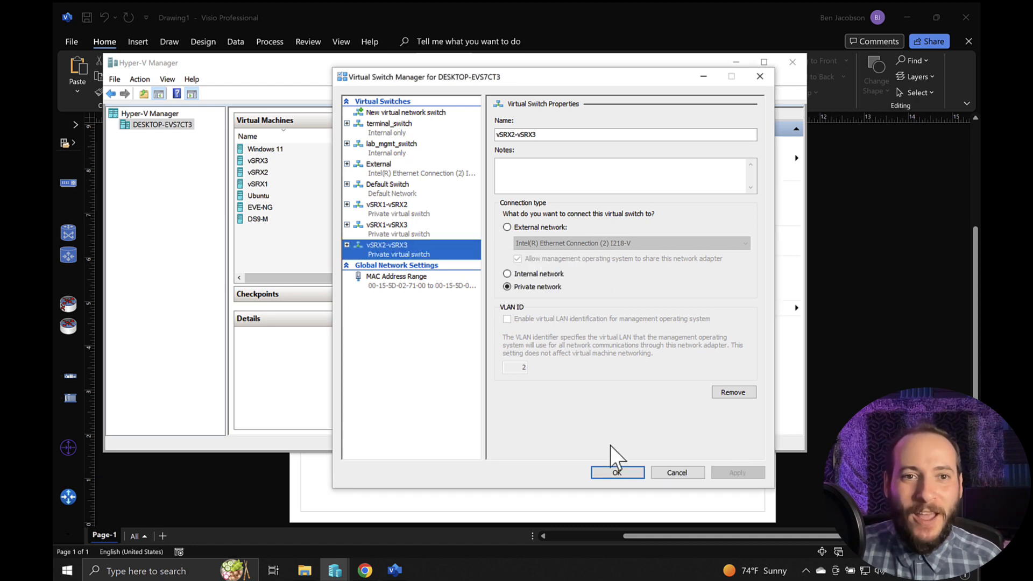
click(617, 471)
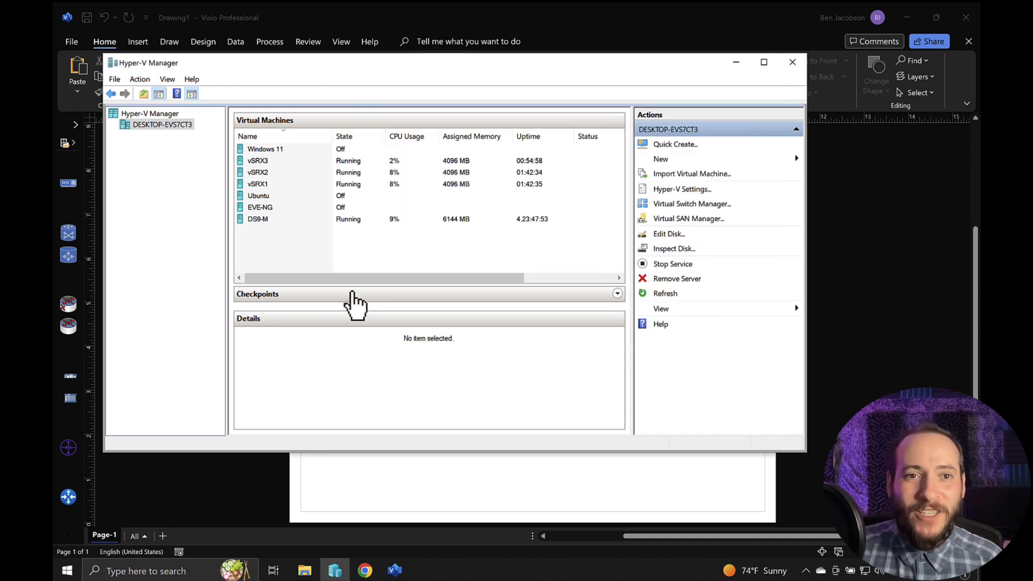
- Open the settings of the vSRX1 virtual machine, review its first three network adapters and select the second one
click(262, 184)
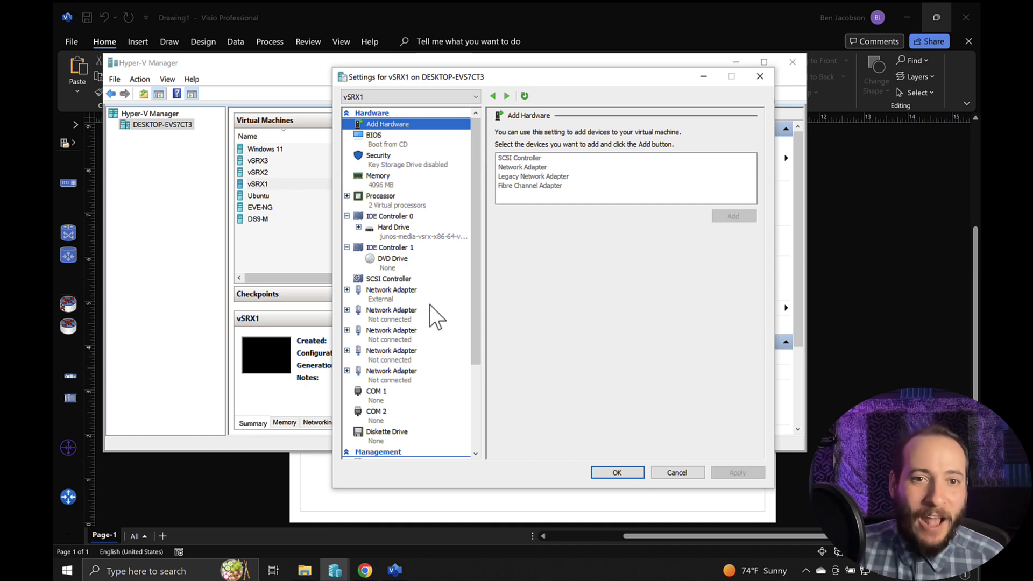
click(398, 300)
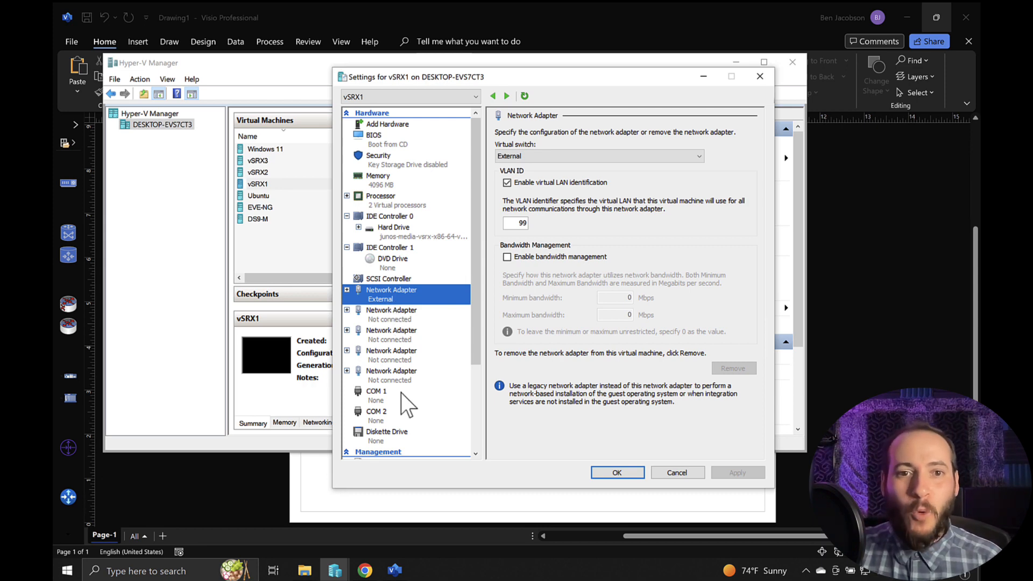
click(398, 319)
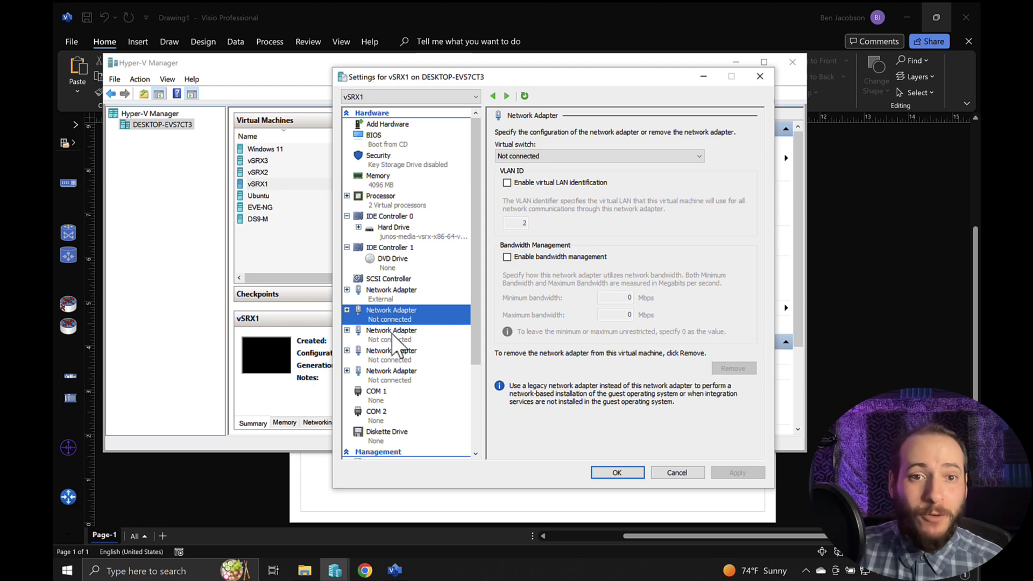
click(394, 338)
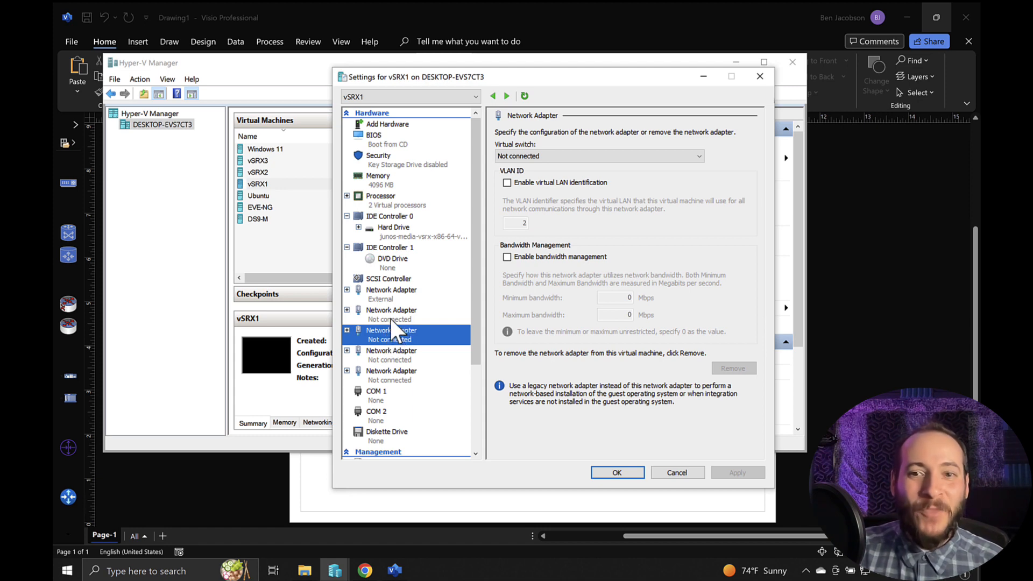
click(391, 317)
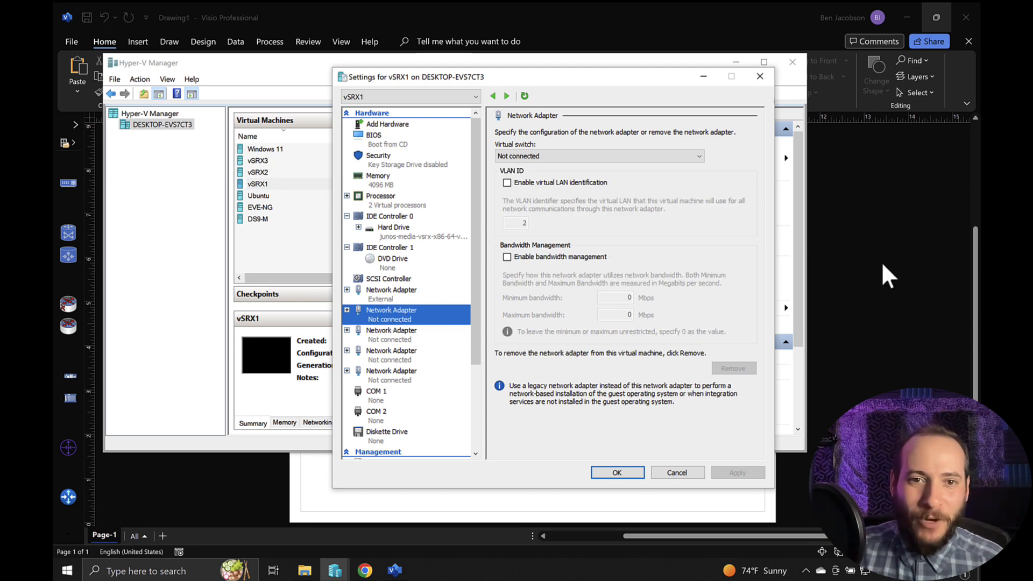
- Switch to the Visio topology diagram and examine which interfaces link vSRX1 to vSRX2 and vSRX3
click(882, 265)
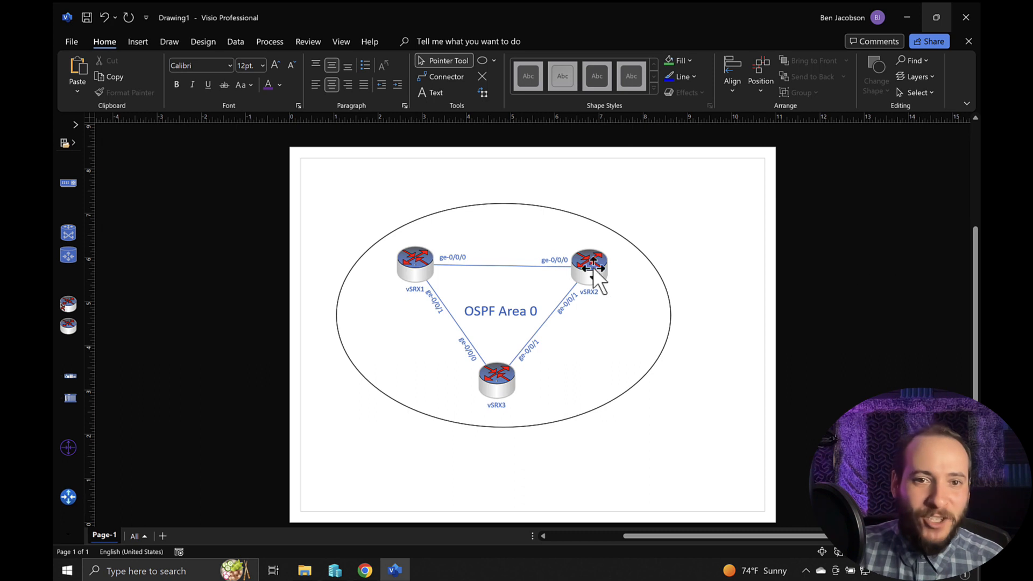
click(421, 266)
click(630, 272)
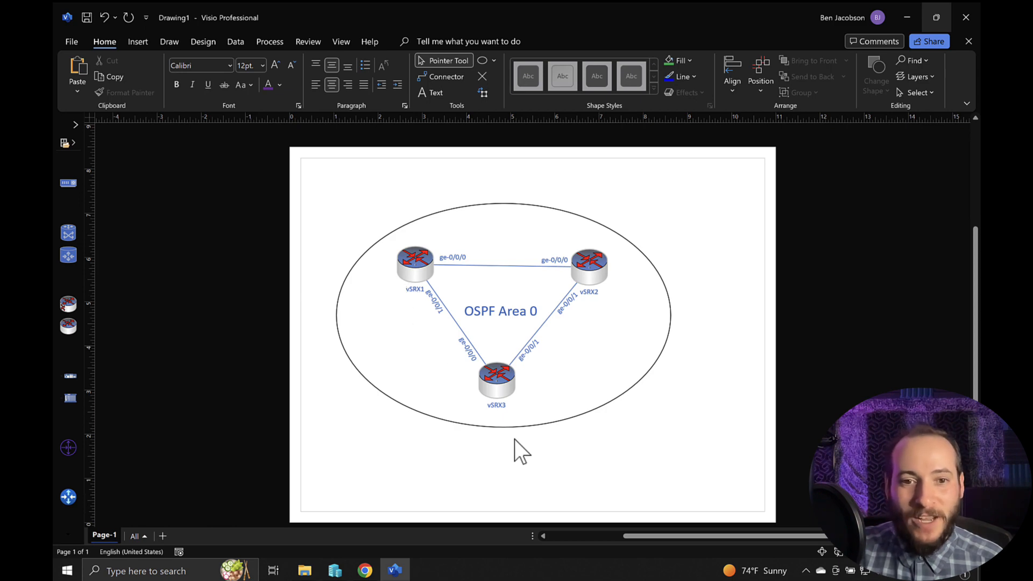
- Return to the vSRX1 settings in Hyper-V Manager and connect the second network adapter to the vSRX1-vSRX2 switch
mouse_move(335, 569)
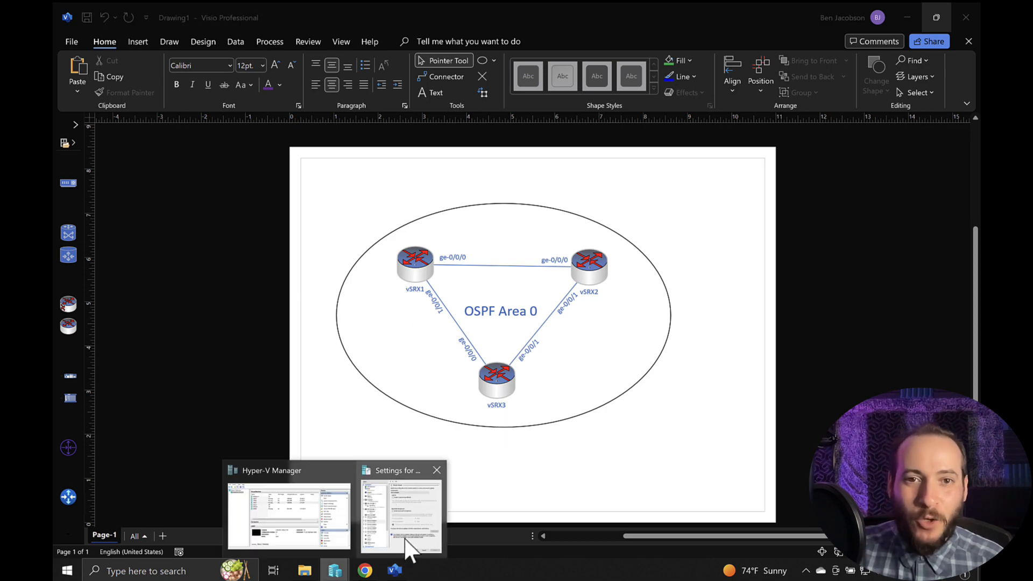
click(407, 538)
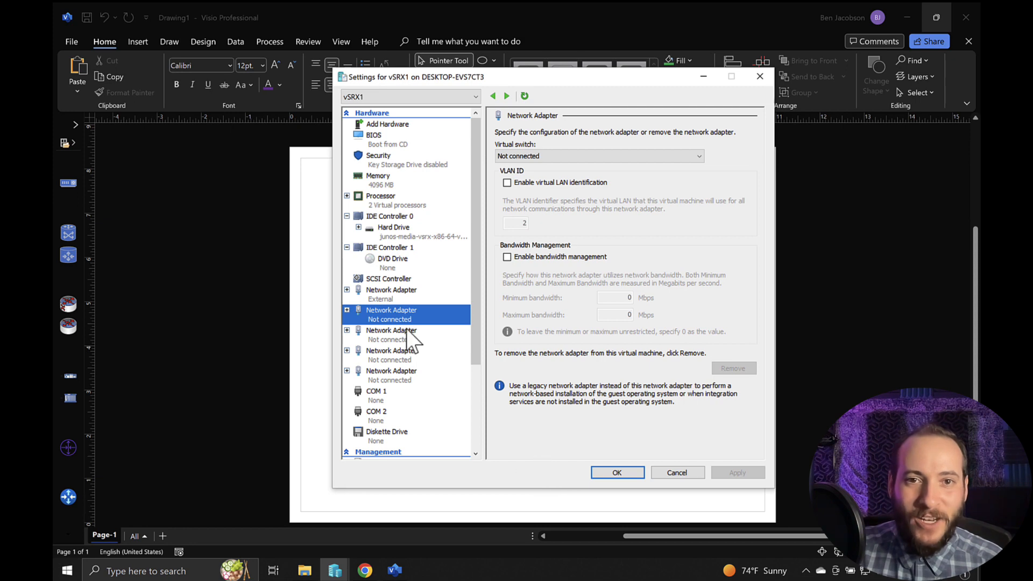
click(550, 156)
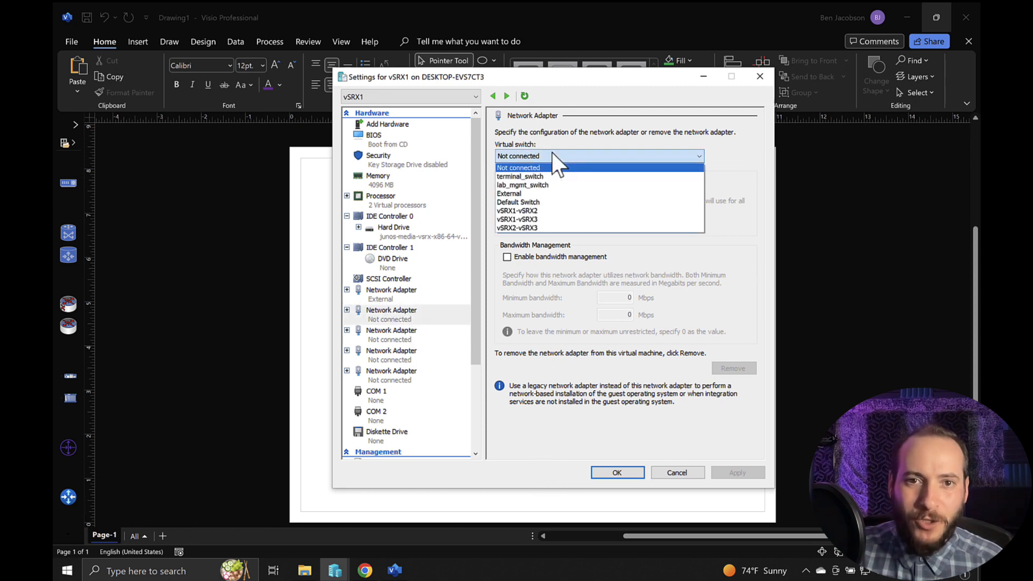
click(543, 210)
- Connect vSRX1's third network adapter to the vSRX1-vSRX3 switch, apply the changes and close the settings
click(396, 333)
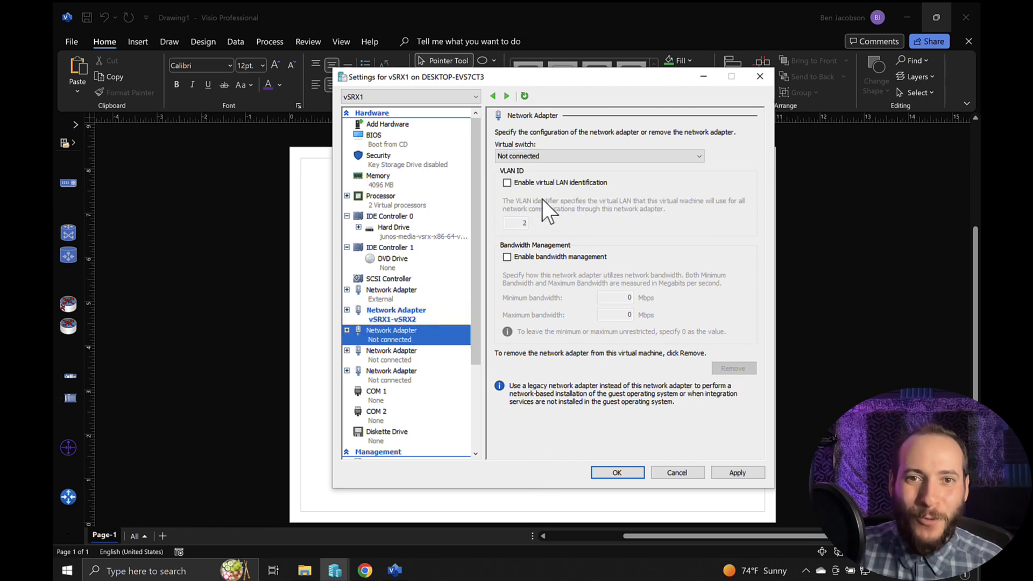
click(539, 153)
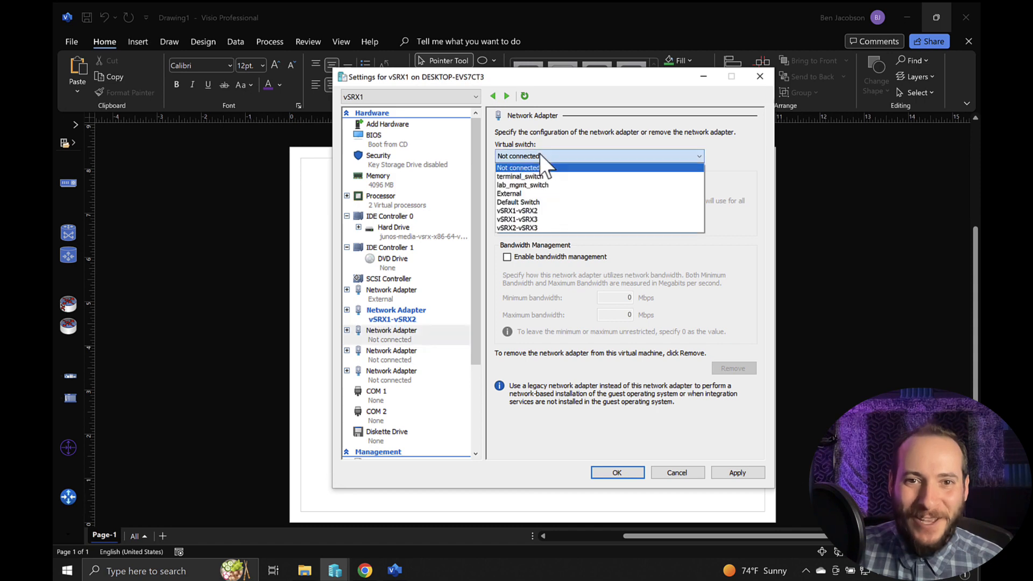
click(538, 219)
click(737, 472)
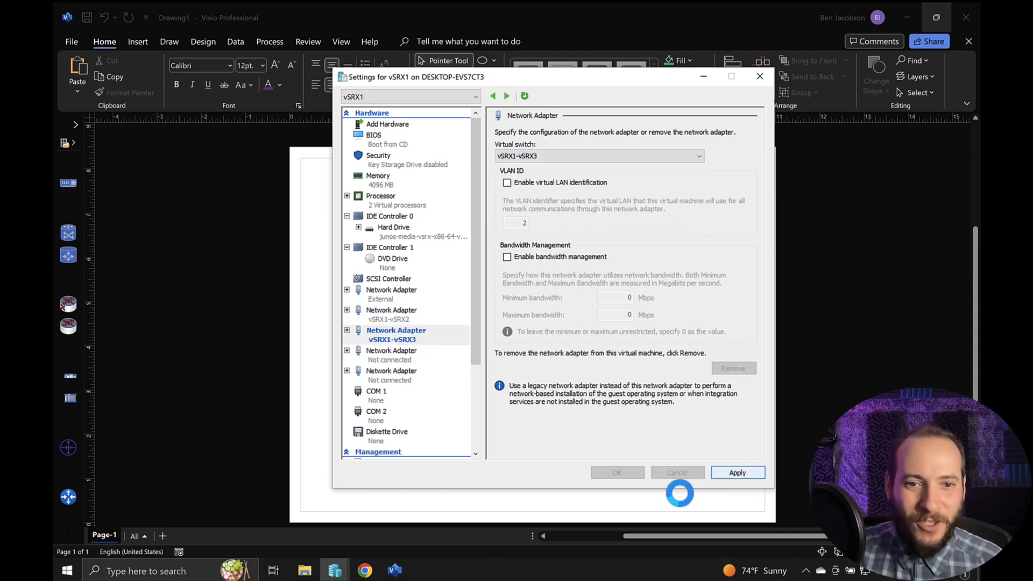
click(335, 572)
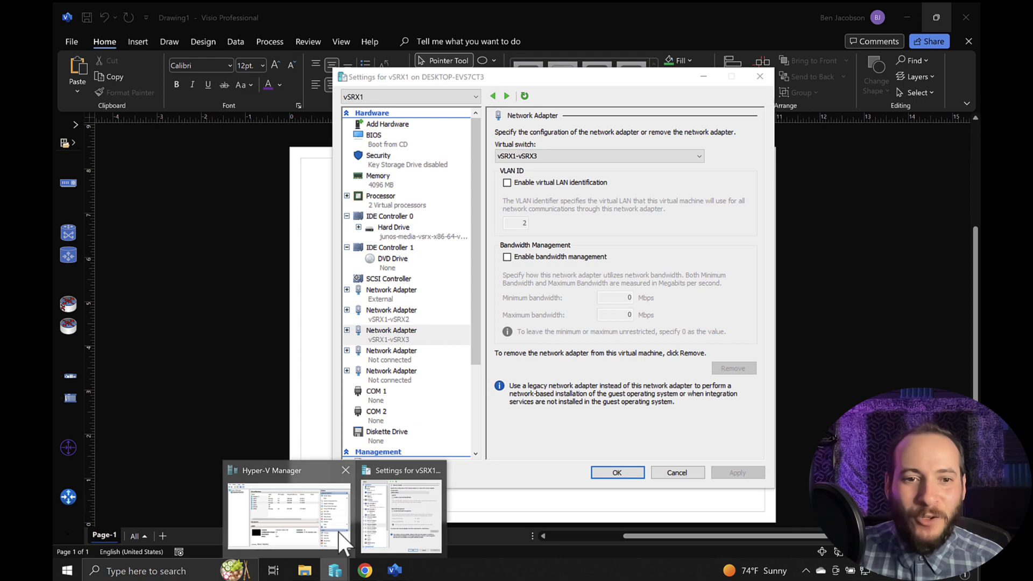
click(321, 524)
click(562, 486)
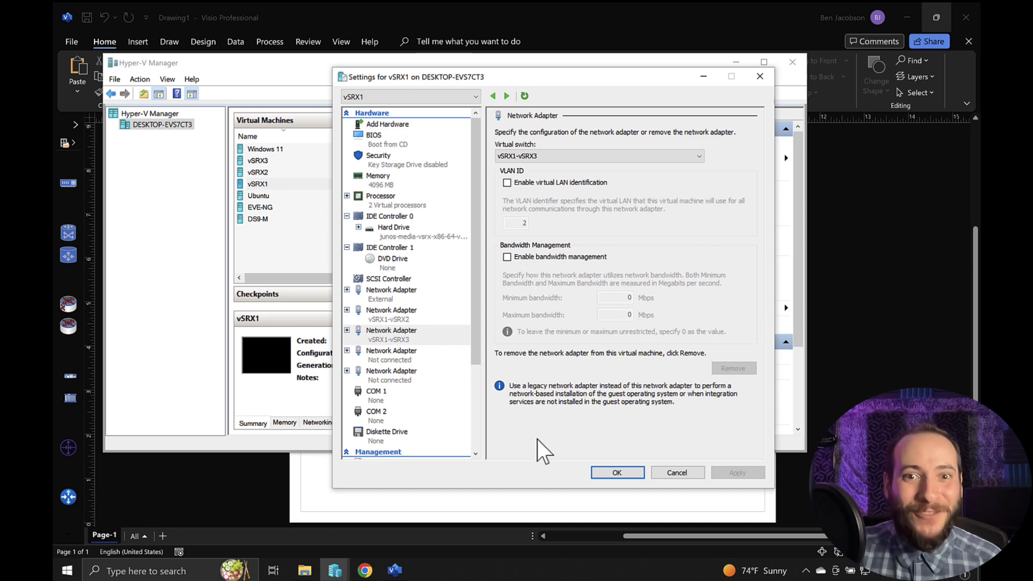
click(617, 473)
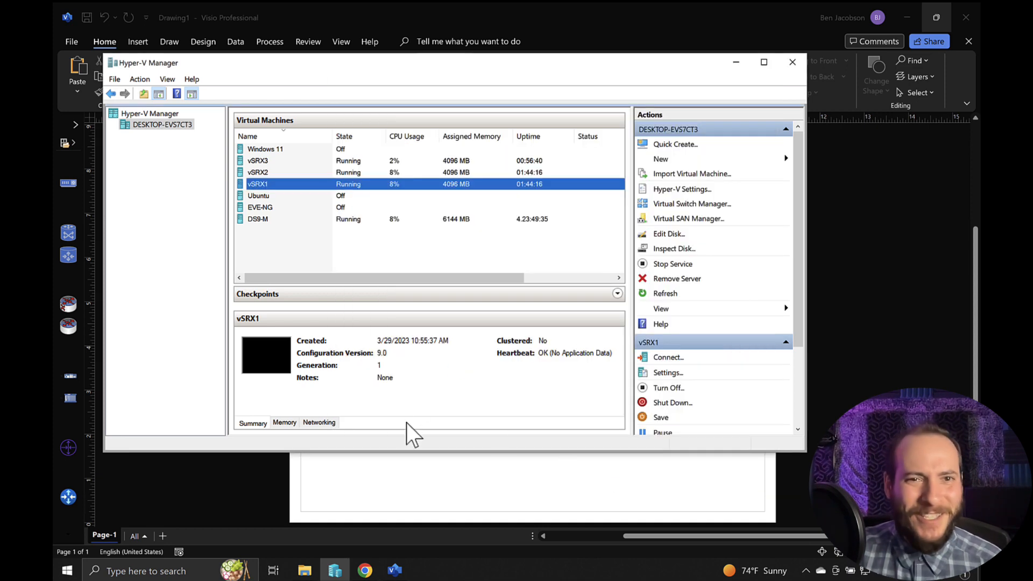
- Open the settings of the vSRX2 virtual machine and connect its second network adapter to the vSRX1-vSRX2 switch
click(274, 174)
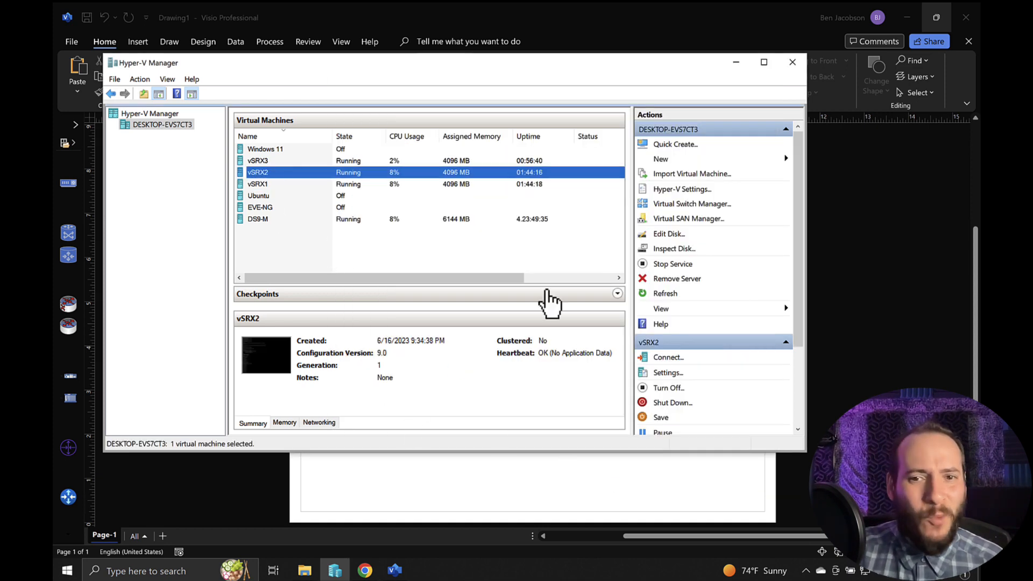
click(667, 373)
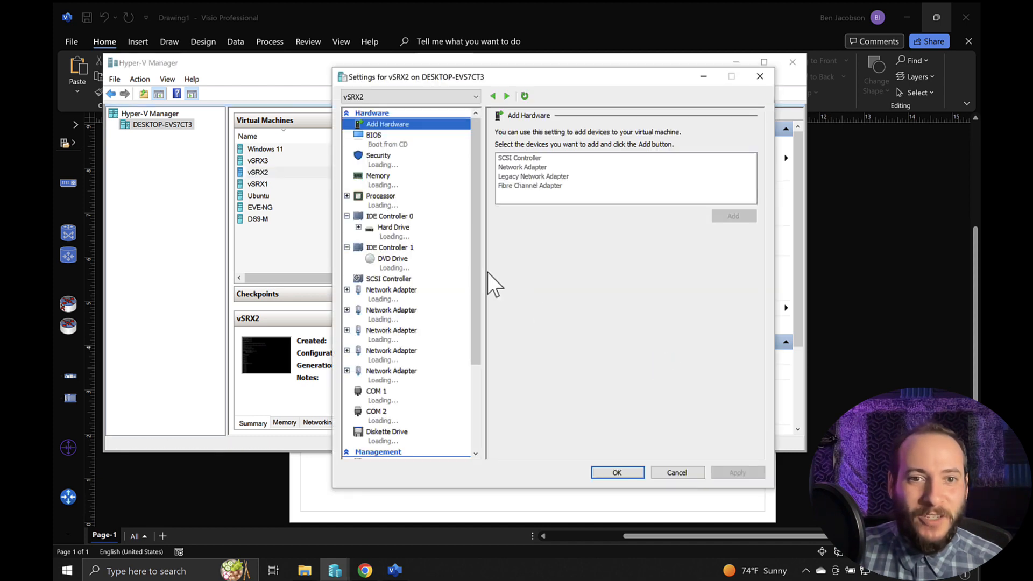
click(404, 315)
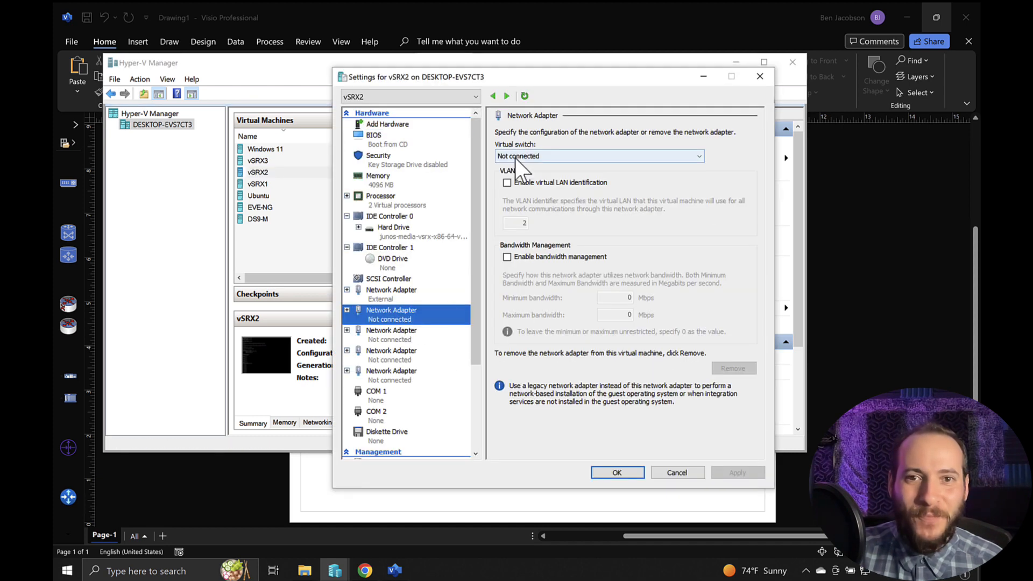
click(517, 157)
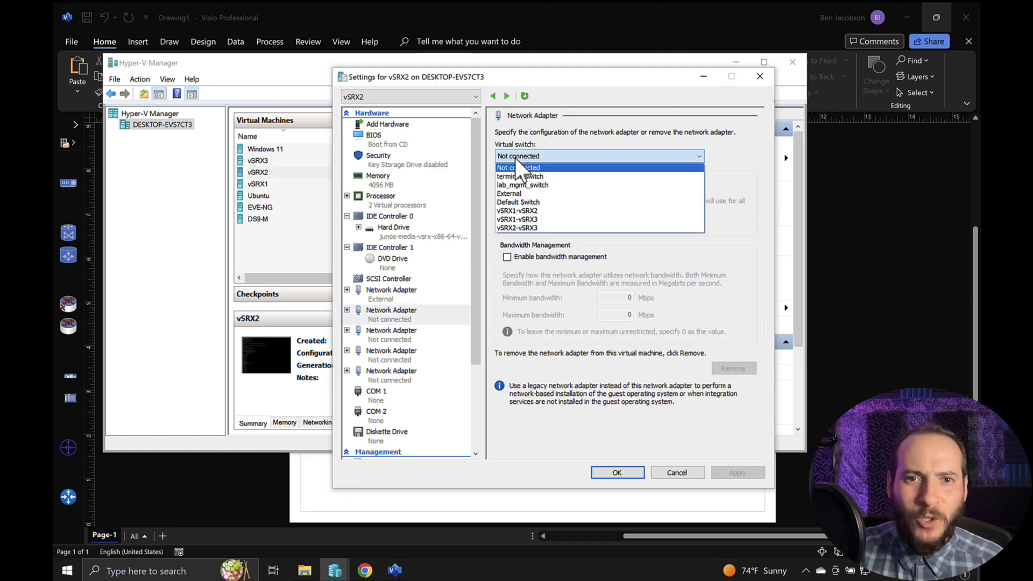
click(525, 211)
- Connect vSRX2's third network adapter to the vSRX2-vSRX3 switch, apply the changes and close the settings
click(409, 334)
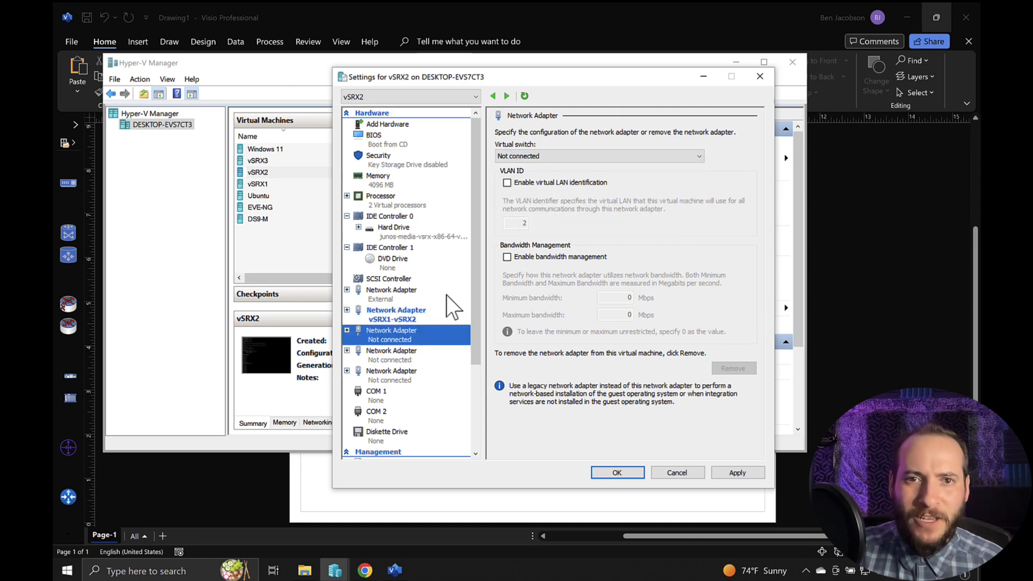
click(536, 156)
click(533, 228)
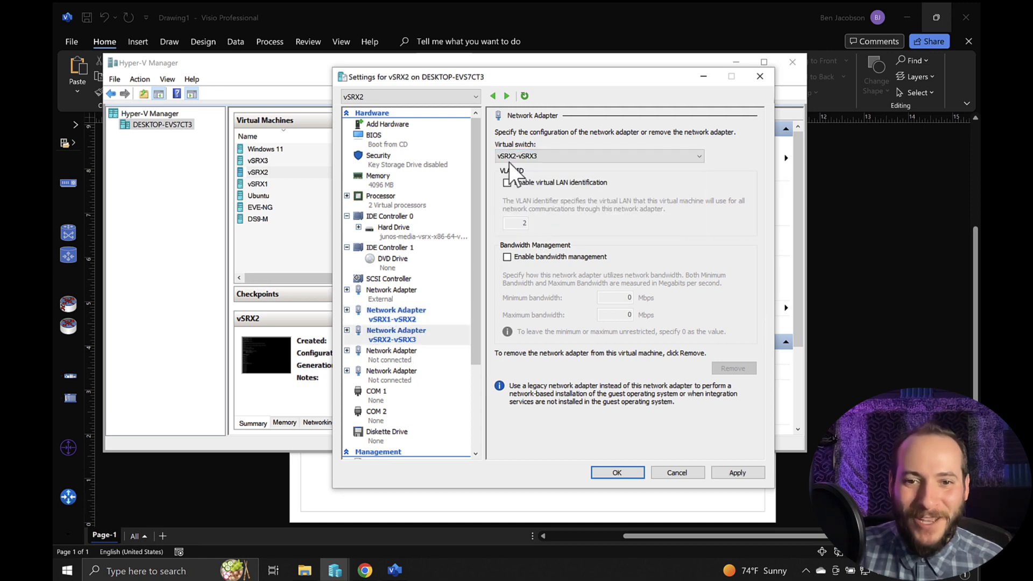
click(727, 471)
click(619, 473)
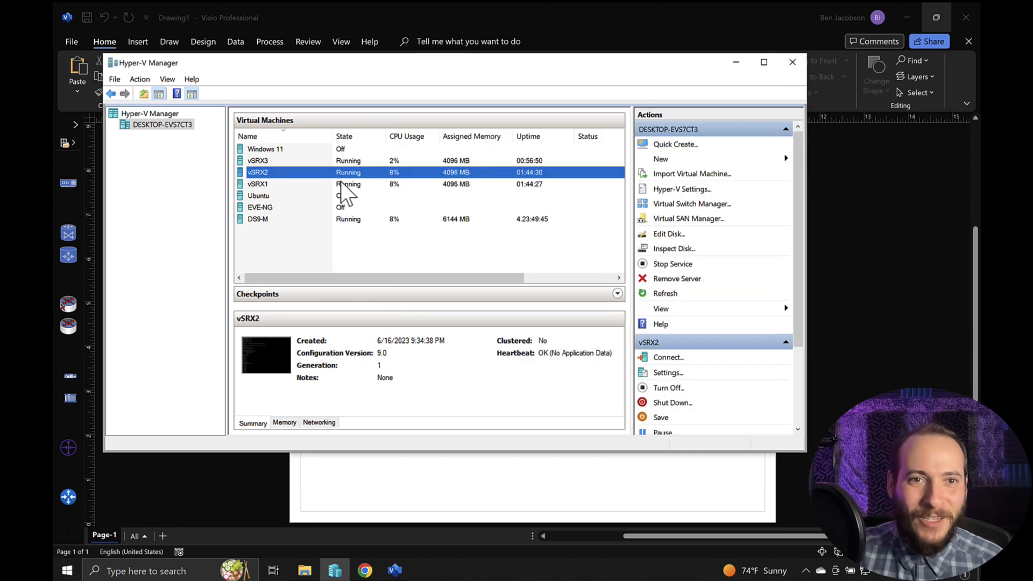
- Open the settings of the vSRX3 virtual machine and connect its second network adapter to the vSRX1-vSRX3 switch
click(272, 149)
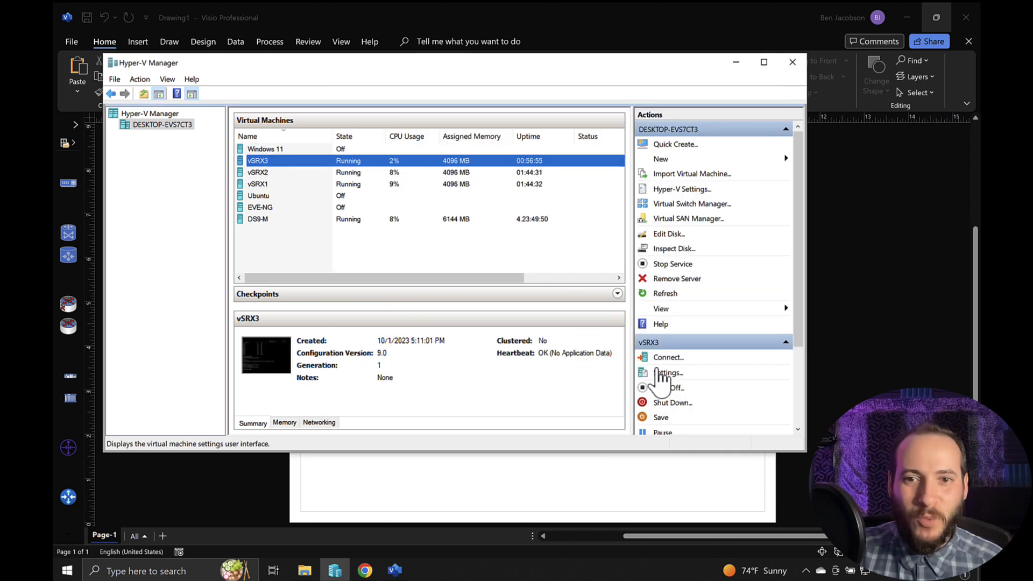
click(666, 373)
click(399, 317)
click(516, 156)
click(530, 215)
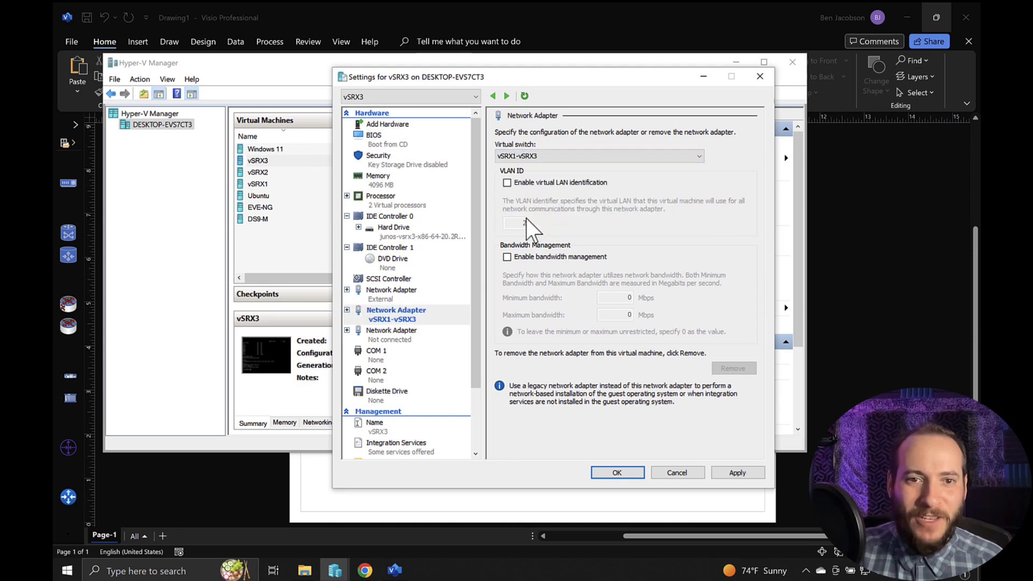
- Connect vSRX3's third network adapter to the vSRX2-vSRX3 switch and close the settings with the changes saved
click(423, 334)
click(559, 156)
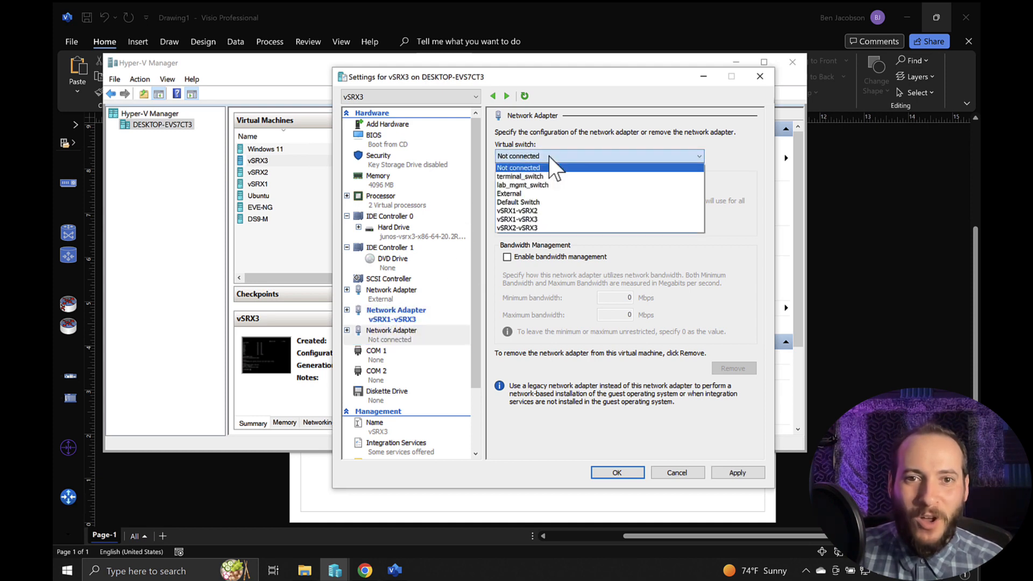
click(534, 228)
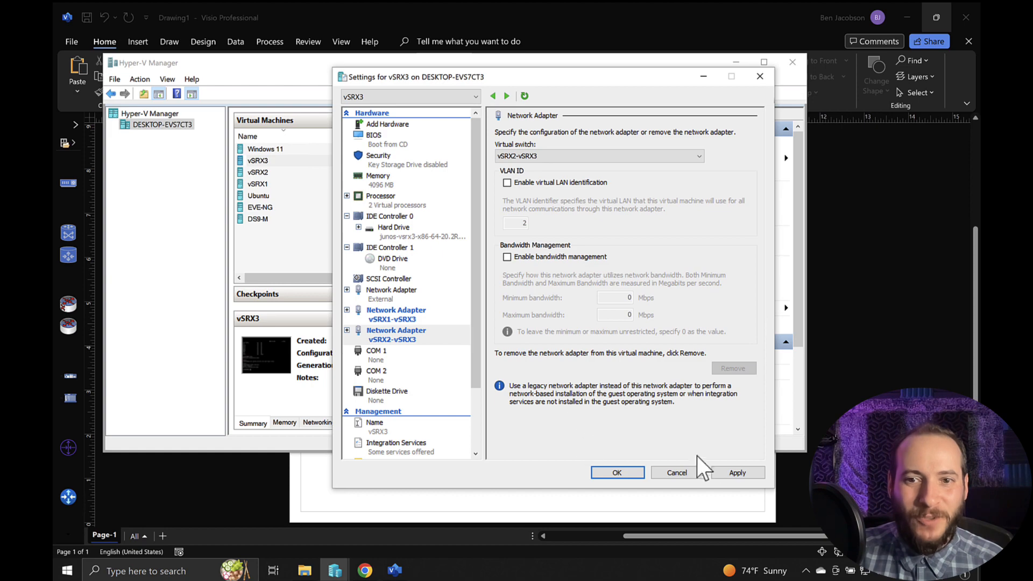
click(639, 474)
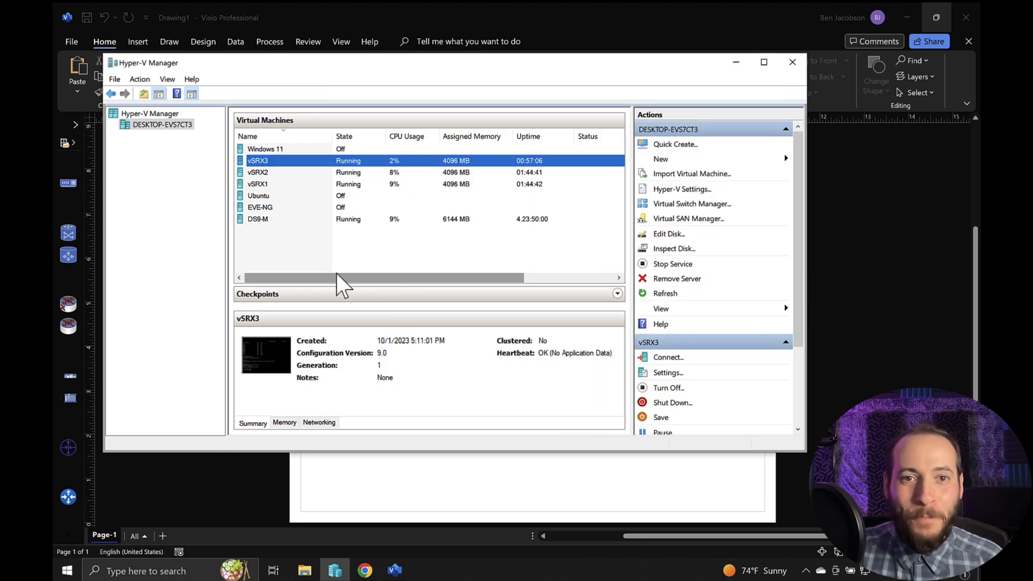
click(316, 273)
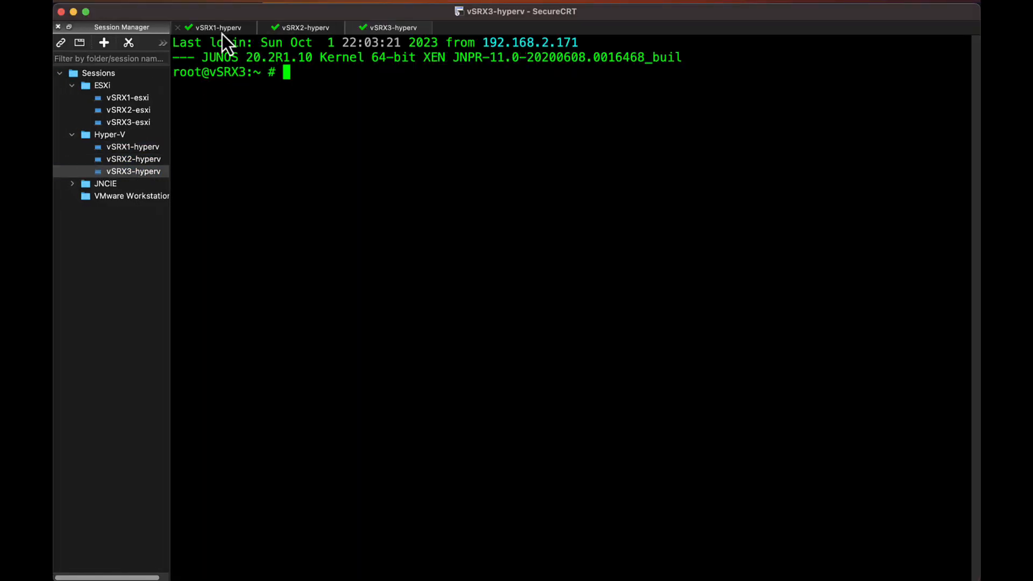
- Switch to the vSRX1 session in SecureCRT and, in configuration mode, assign inet addresses 10.1.2.1/30 to ge-0/0/0.0 and 10.1.3.1/30 to ge-0/0/1.0
click(222, 34)
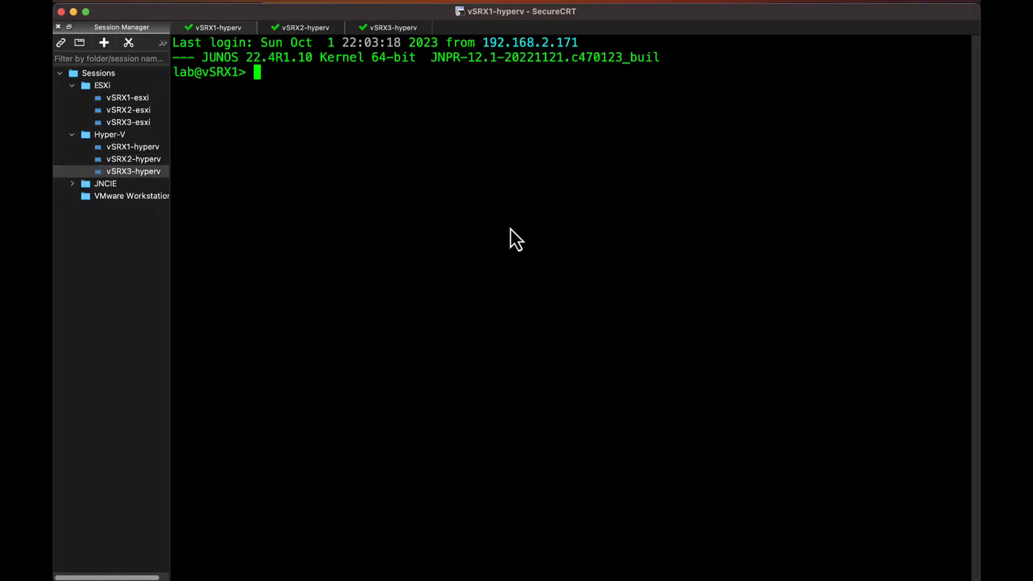
text(edit)
key(Return)
text(set interfaces ge-0/0/0.)
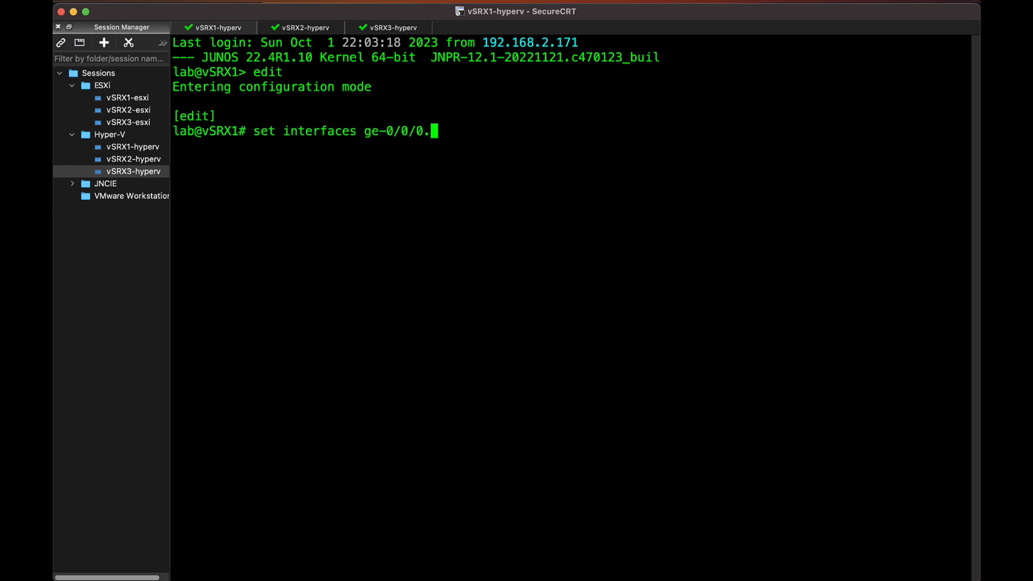
text(0 family inet address 10.1.2.1/30)
key(Return)
key(Up)
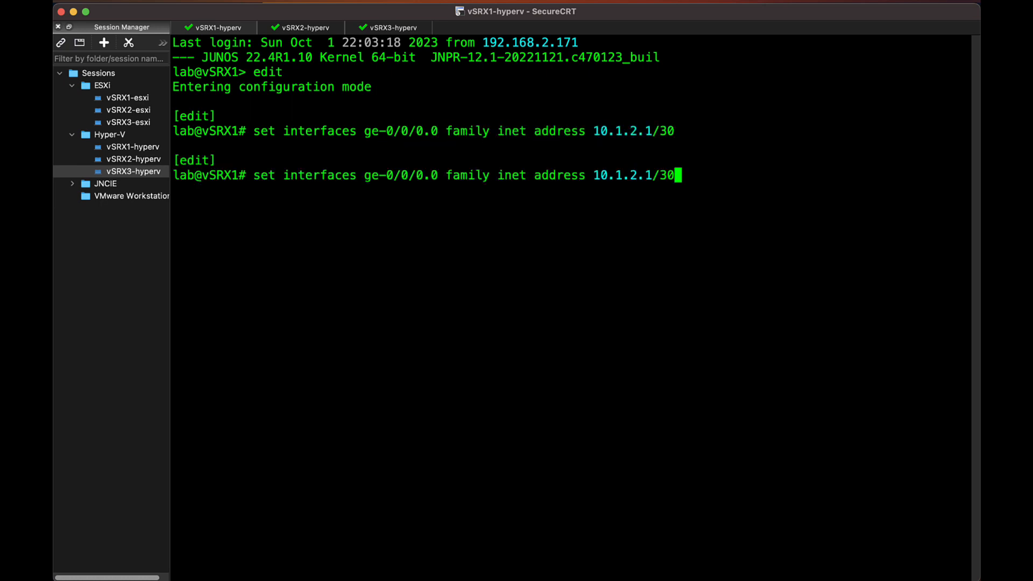
key(Return)
- Add interfaces ge-0/0/0.0 and ge-0/0/1.0 to OSPF area 0 on vSRX1 and commit the configuration
text(set protocols ospf area 0 interface ge-0/0/0.0)
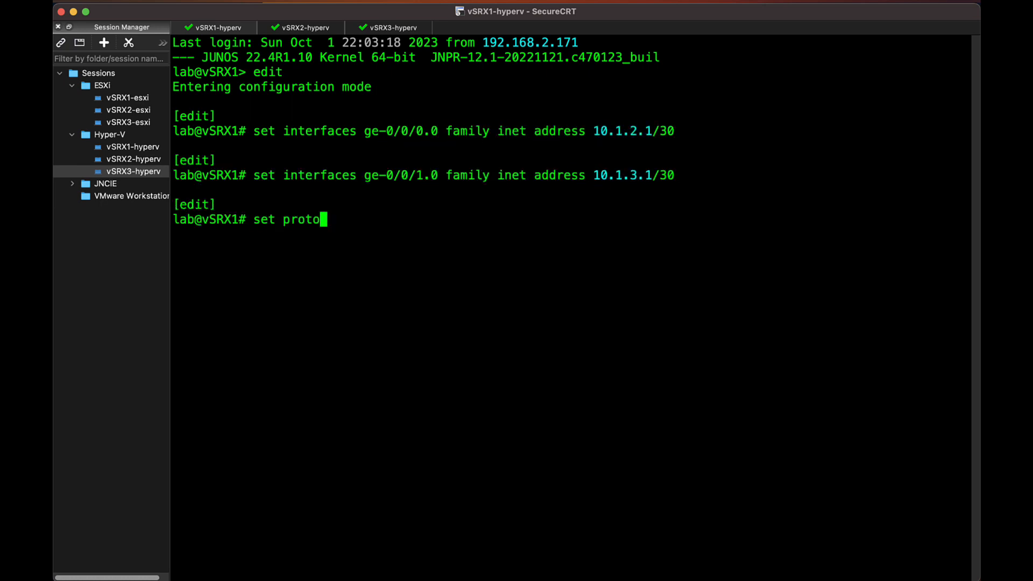
key(Return)
text(set protocols ospf area 0 interface ge-0/0/1.0)
- In the vSRX2 session, enter configuration mode and assign the inet address 10.1.2.2/30 to ge-0/0/0.0
key(Return)
text(commit an)
click(319, 31)
key(Return)
text(edit)
key(Return)
text(set interf)
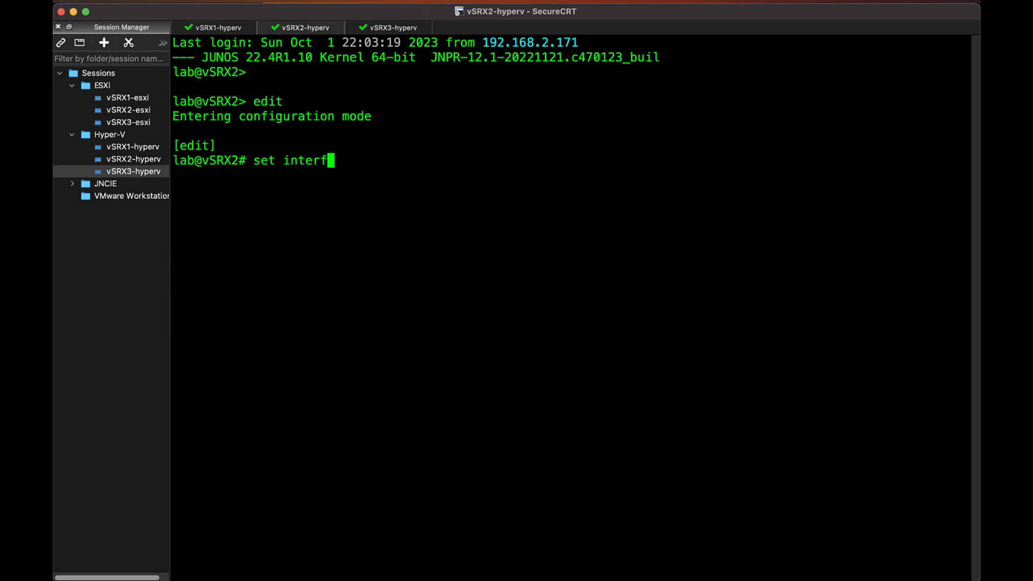
text(aces ge-0/0/0.0 family inet address 10.1.2.2/30)
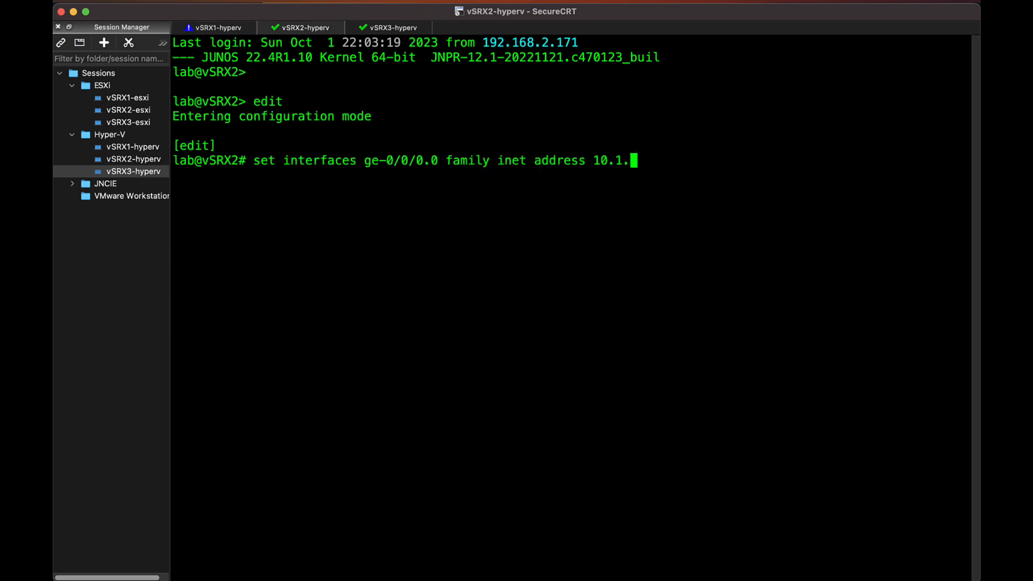
key(Return)
- Assign the inet address 10.2.3.1/30 to interface ge-0/0/1.0 on vSRX2
text(set interfaces ge-0/0/1.0 family inet address 10.2.3.1/30)
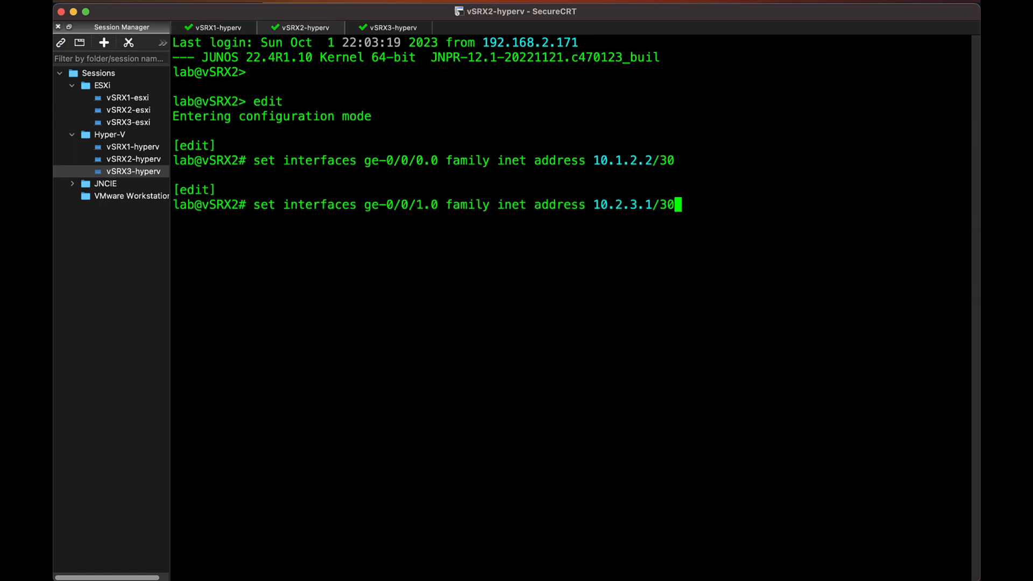
key(Return)
- Add interfaces ge-0/0/0.0 and ge-0/0/1.0 to OSPF area 0 on vSRX2 and commit the configuration
text(set protocols ospf area 0 interface ge-0/0/0.0)
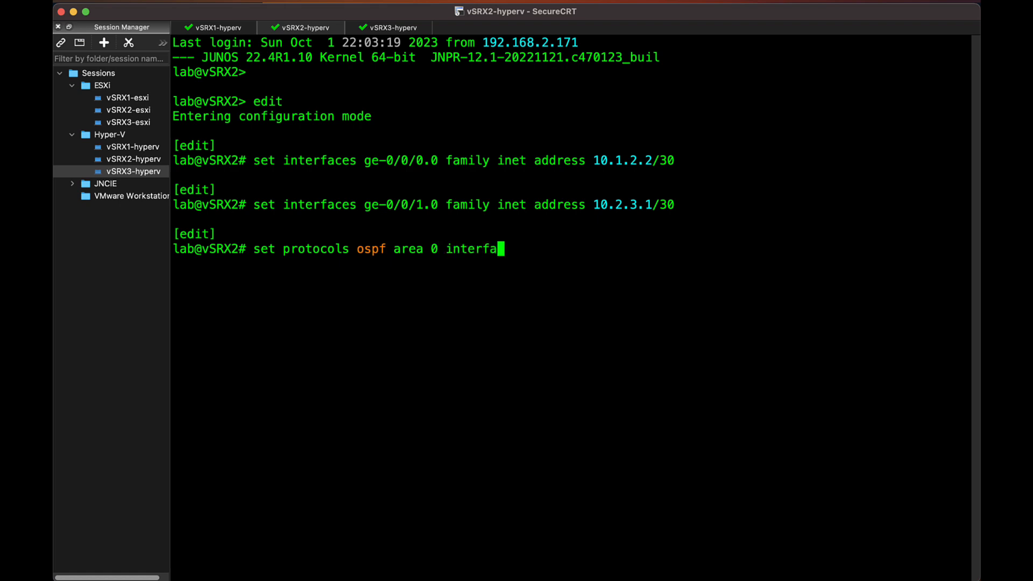
key(Return)
key(Up)
key(Left)
key(Left)
key(BackSpace)
text(1)
key(Return)
text(commit)
key(Return)
- In the vSRX3 session, start the Junos CLI, enter configuration mode and assign the inet address 10.1.3.2/30 to ge-0/0/0.0
click(395, 29)
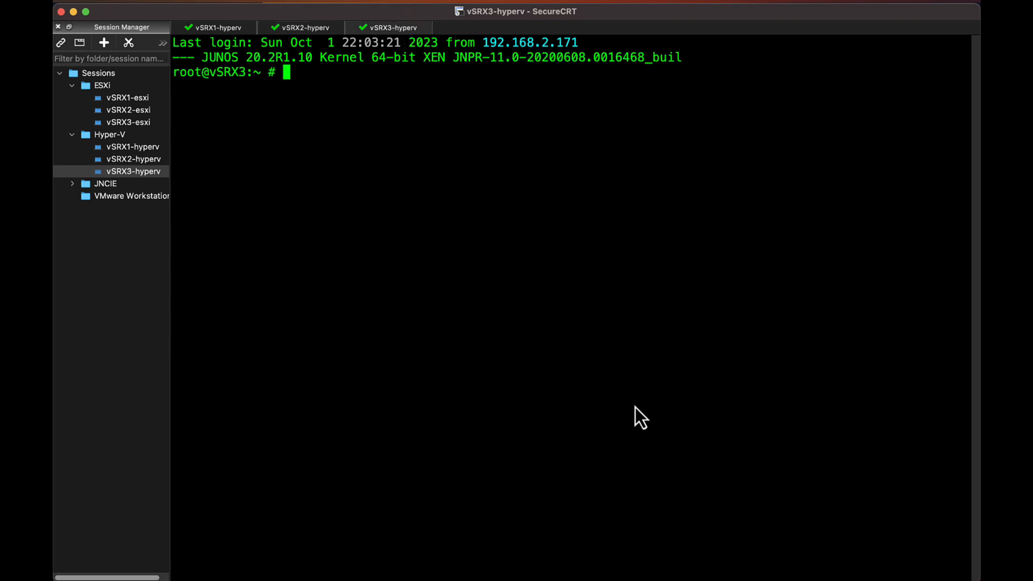
text(cli)
key(Return)
text(edit)
key(Return)
text(set interfaces ge-0/0/0.0 fam)
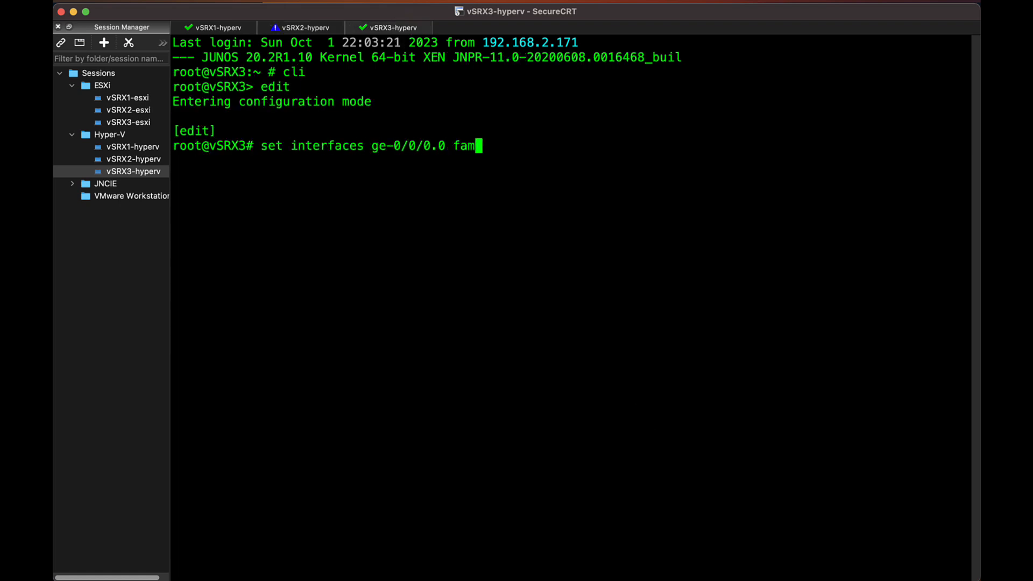
text(ily inet address 10.1.3.2/30)
key(Return)
- Assign the inet address 10.2.3.2/30 to interface ge-0/0/1.0 on vSRX3
text(set interfaces ge-0/0/1.0 family i)
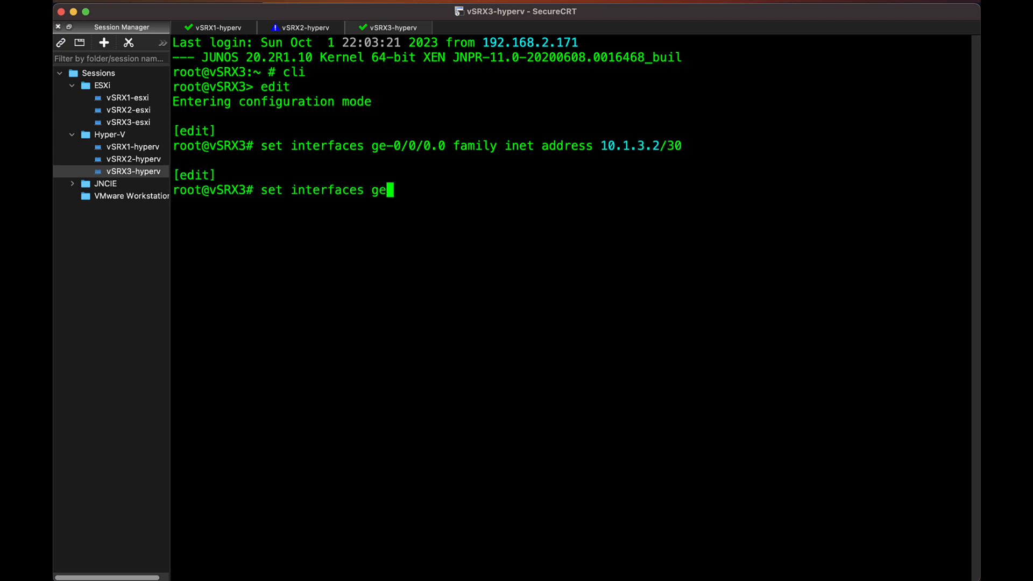
text(net address 10.2.3.2/30)
key(Return)
- Add interface ge-0/0/0.0 to OSPF area 0 on vSRX3
text(set protocols ps)
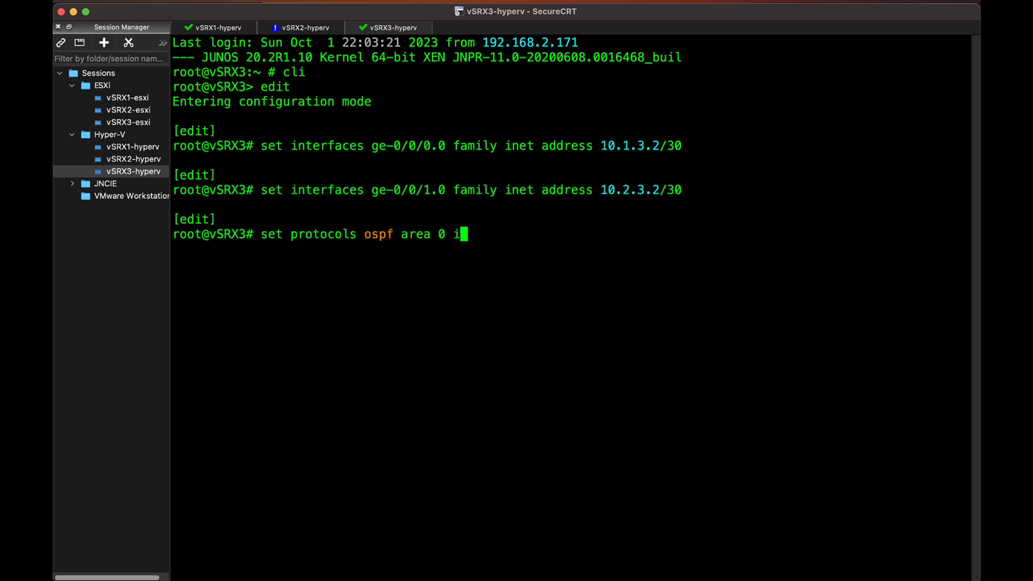
text(ineter)
key(Return)
key(BackSpace)
key(BackSpace)
key(BackSpace)
text(rface ge-0/0/0.0)
key(Return)
- Add interface ge-0/0/1.0 to OSPF area 0 on vSRX3 by reusing the previous command
key(Up)
key(Left)
key(Left)
key(BackSpace)
text(1)
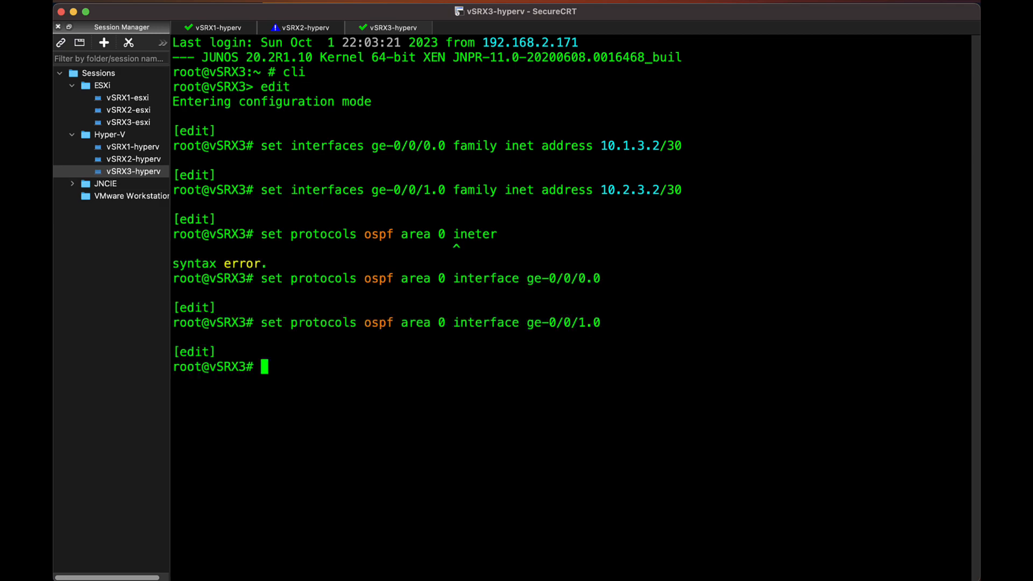
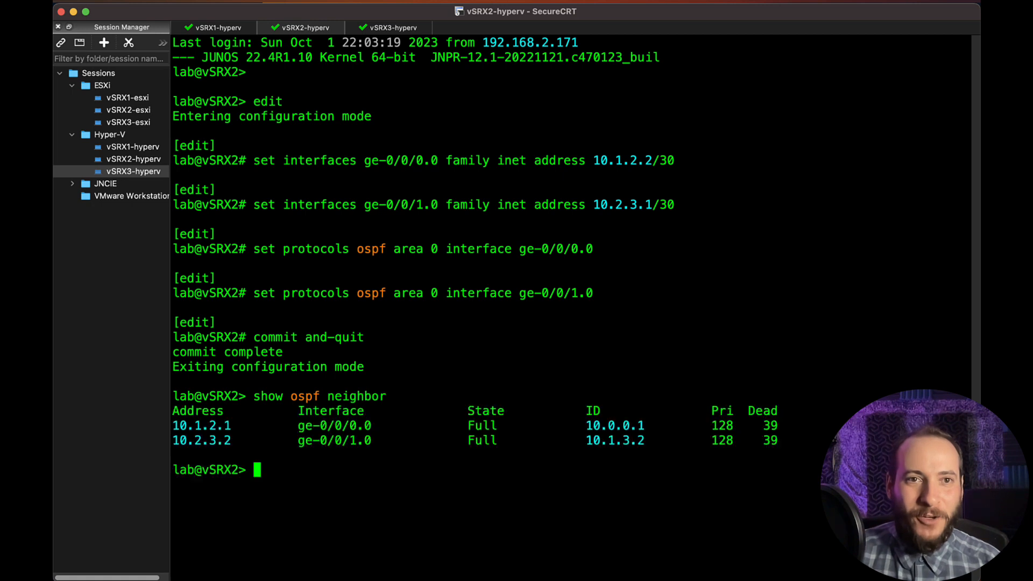
- Switch to the vSRX1 session and list its OSPF neighbors
click(226, 28)
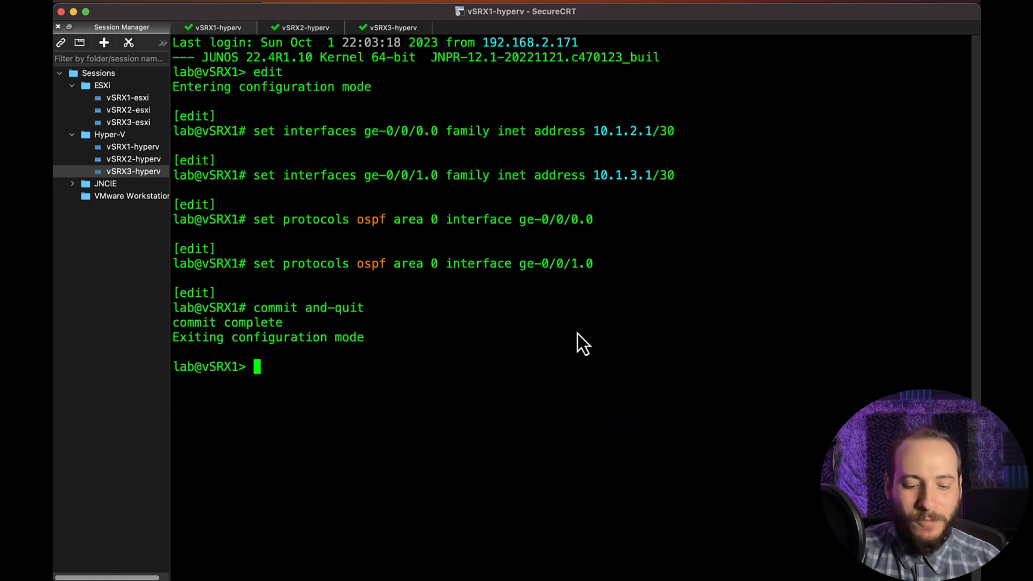
text(show ospf neighbor)
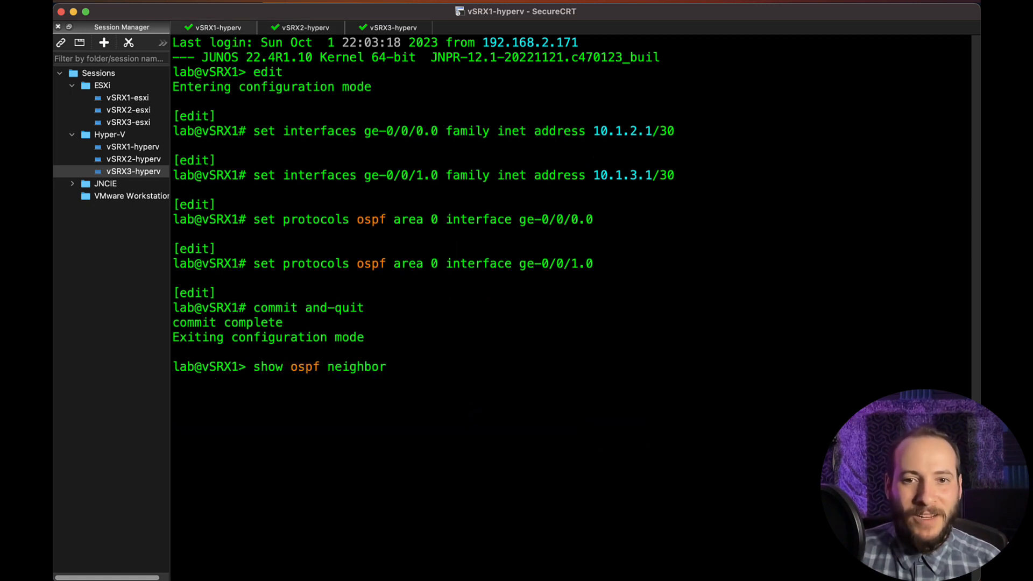
key(Return)
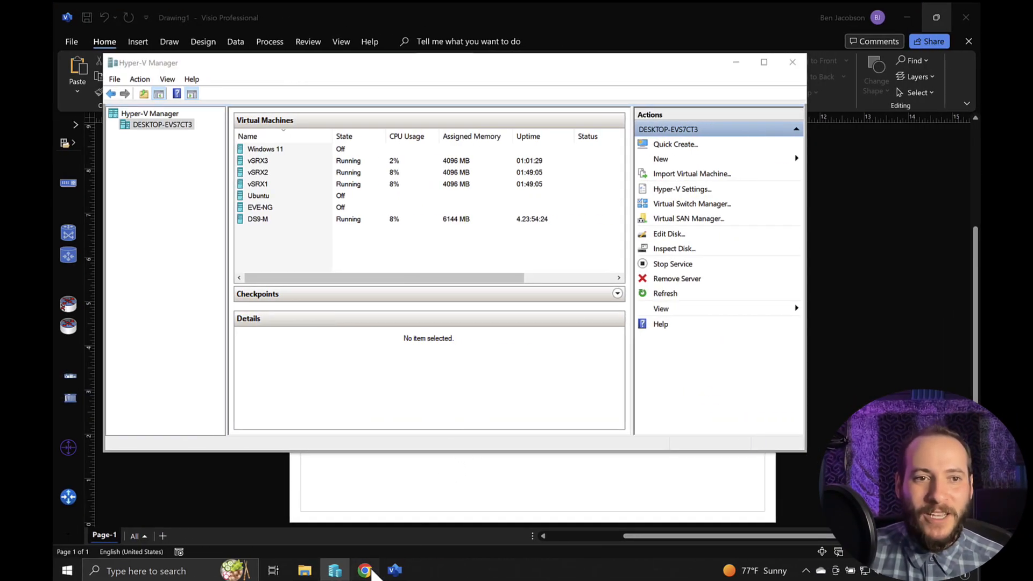
- Switch to the ESXi Host Client in Chrome, select the vSRX1-esxi machine, and review the host's port groups and virtual switches
click(364, 569)
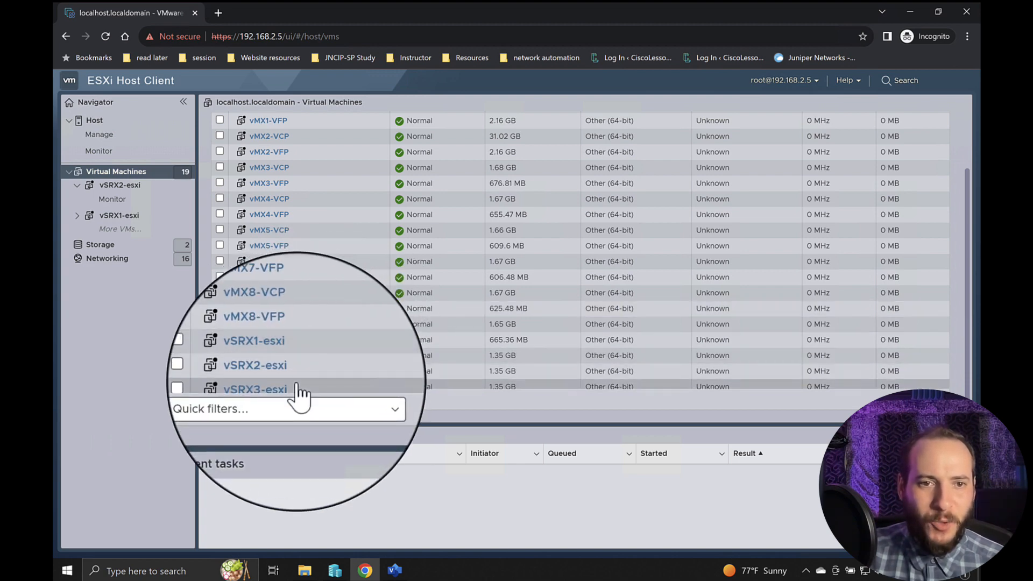
click(314, 360)
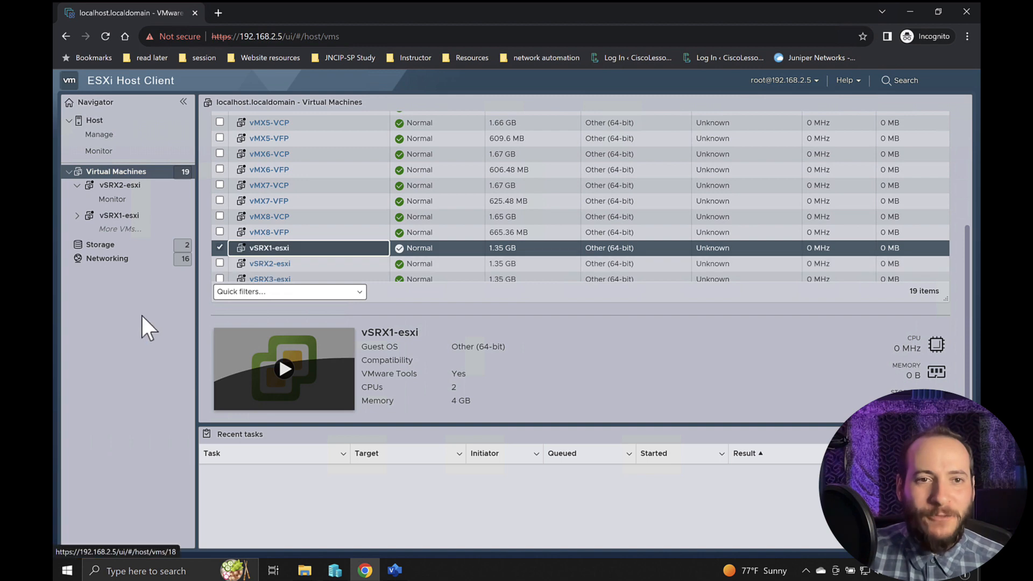
click(115, 262)
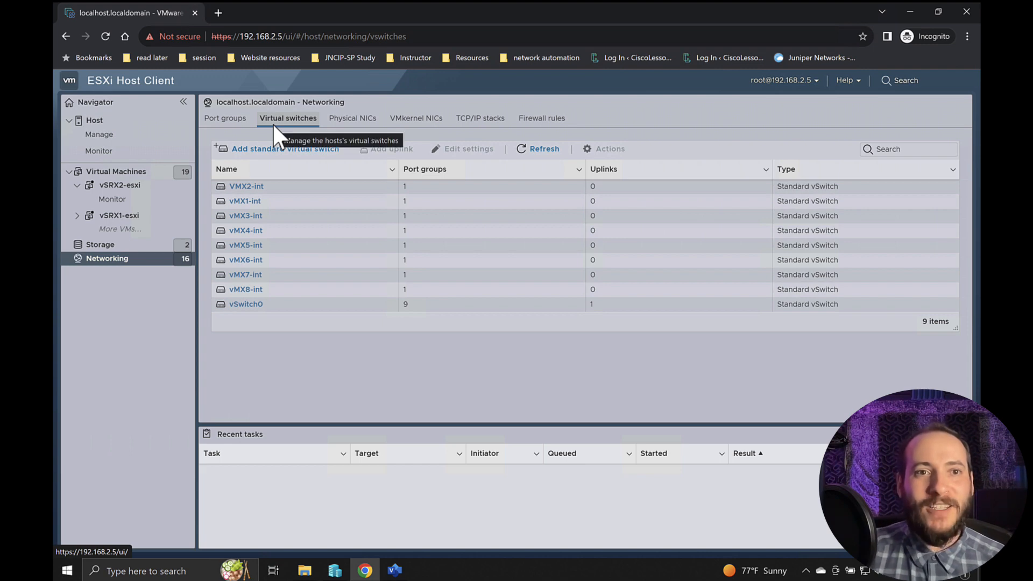
click(222, 120)
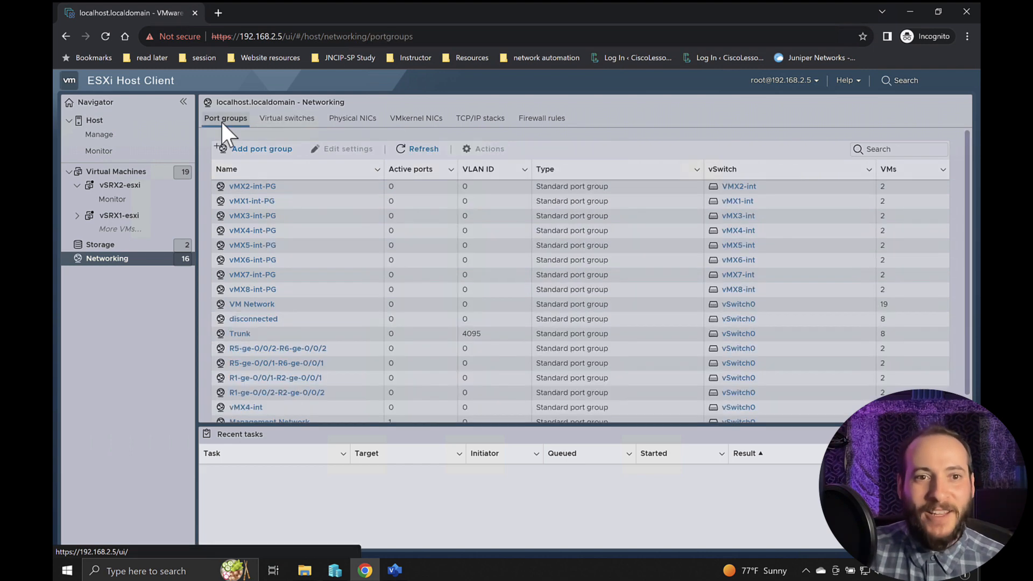
click(291, 119)
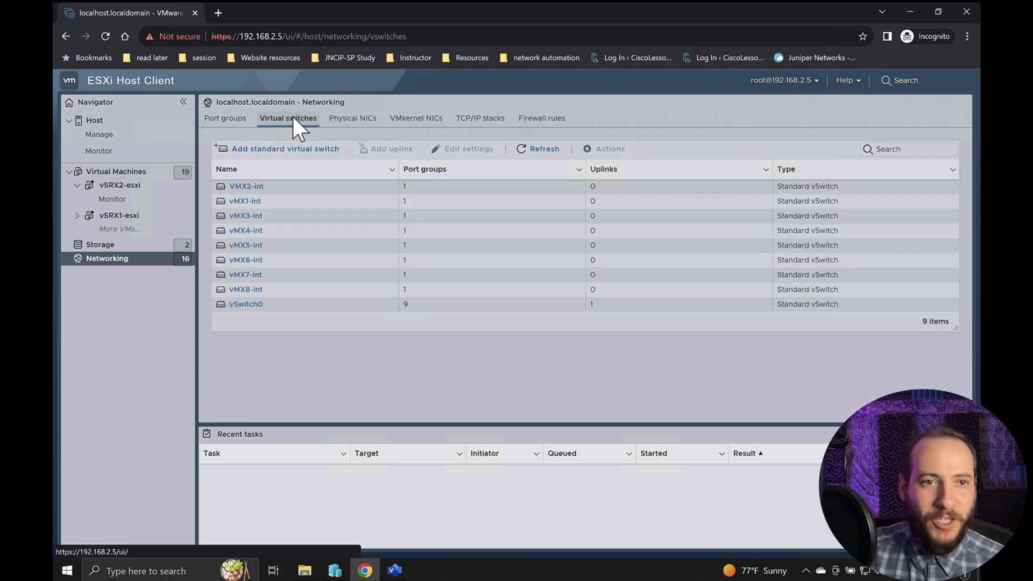
click(111, 263)
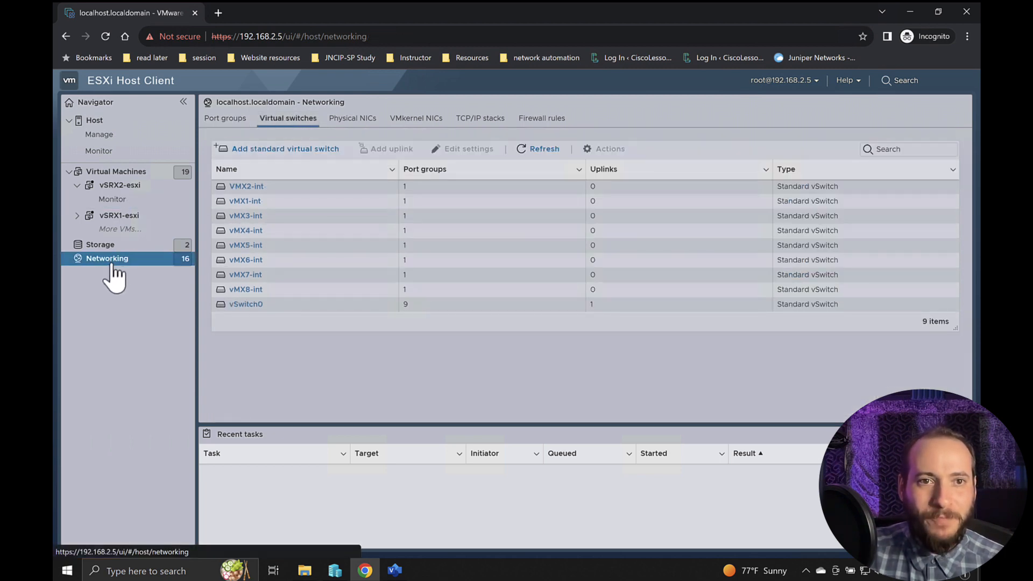
click(295, 119)
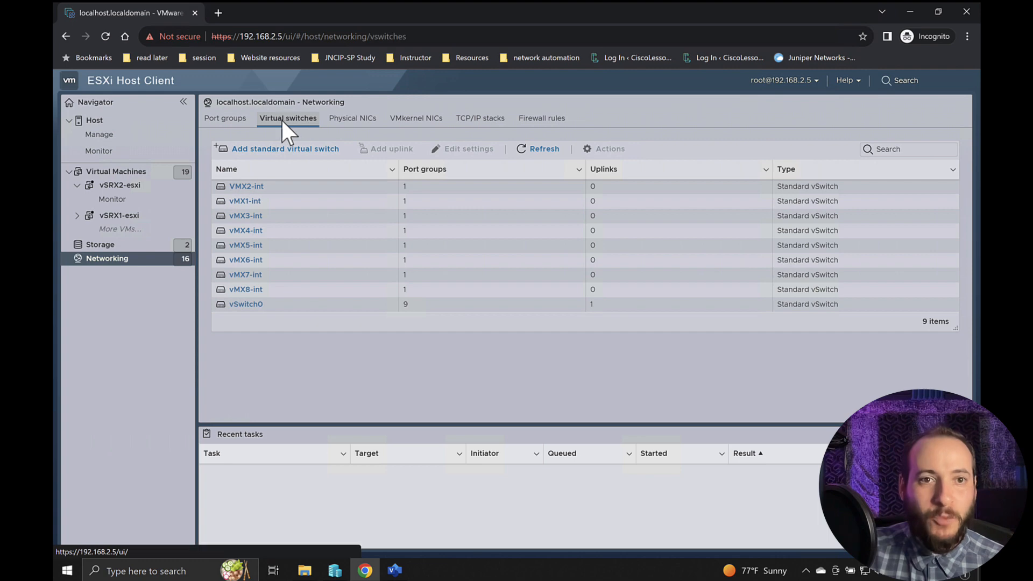
- Add a standard virtual switch named vSRX1-vSRX2 with an MTU of 9000
click(284, 151)
triple_click(482, 291)
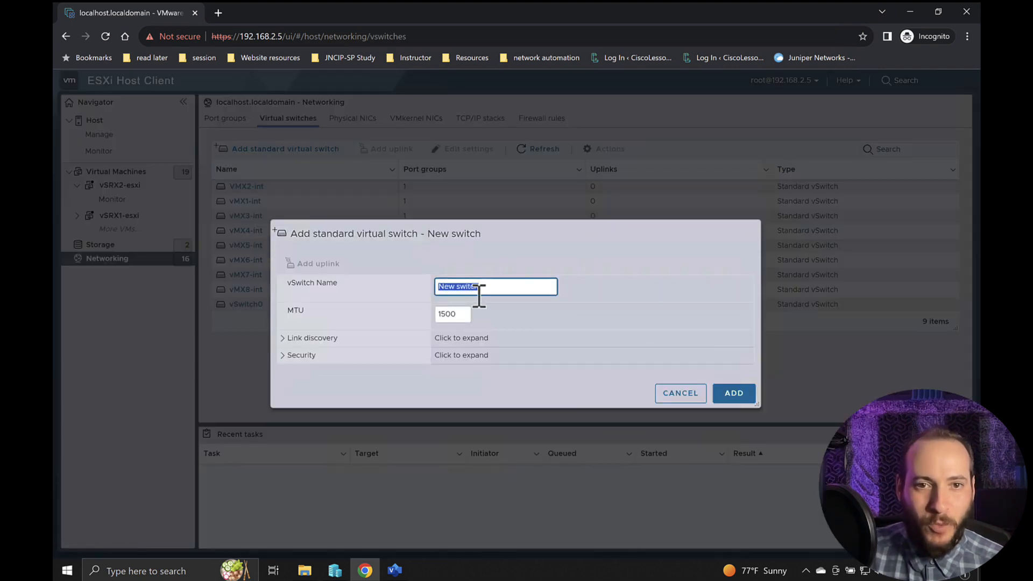
text(v)
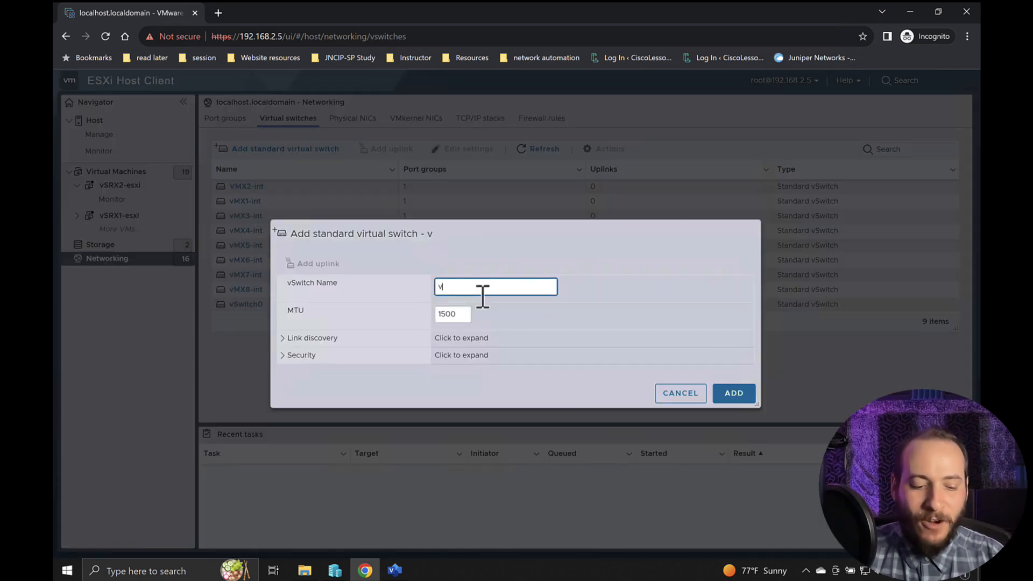
text(SRX1)
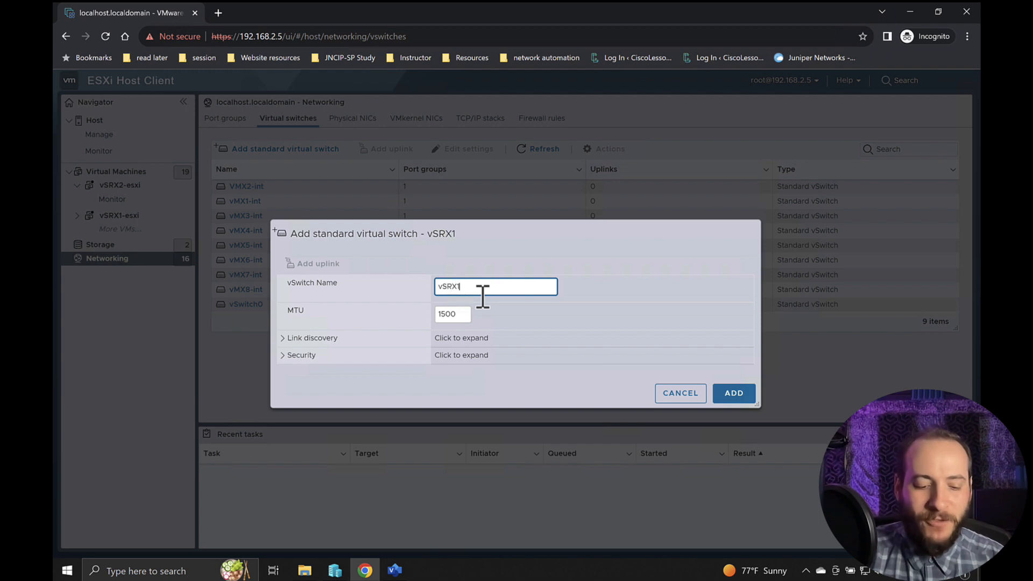
text(-vSRX2)
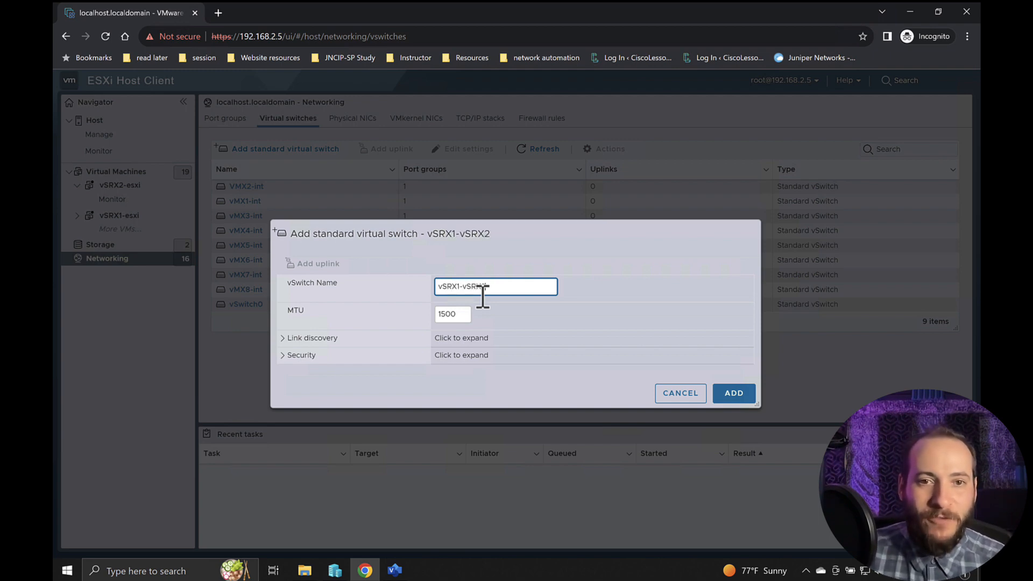
double_click(461, 314)
text(9000)
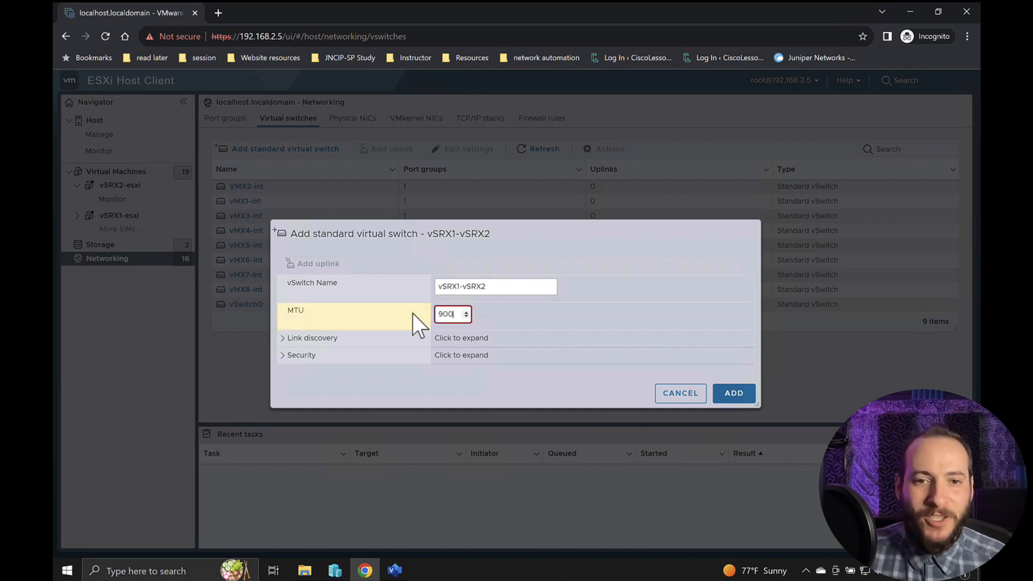
click(459, 397)
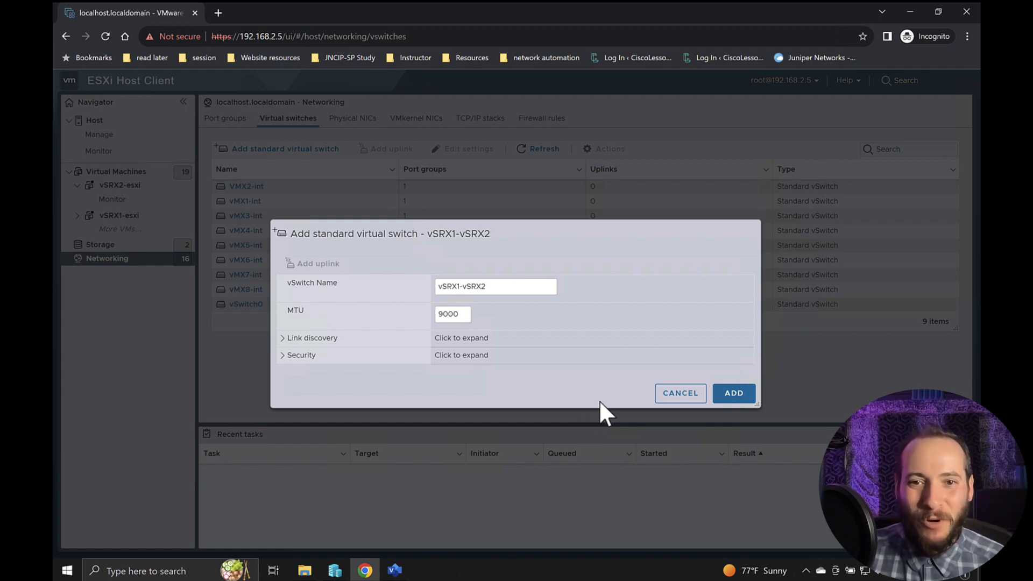
click(734, 394)
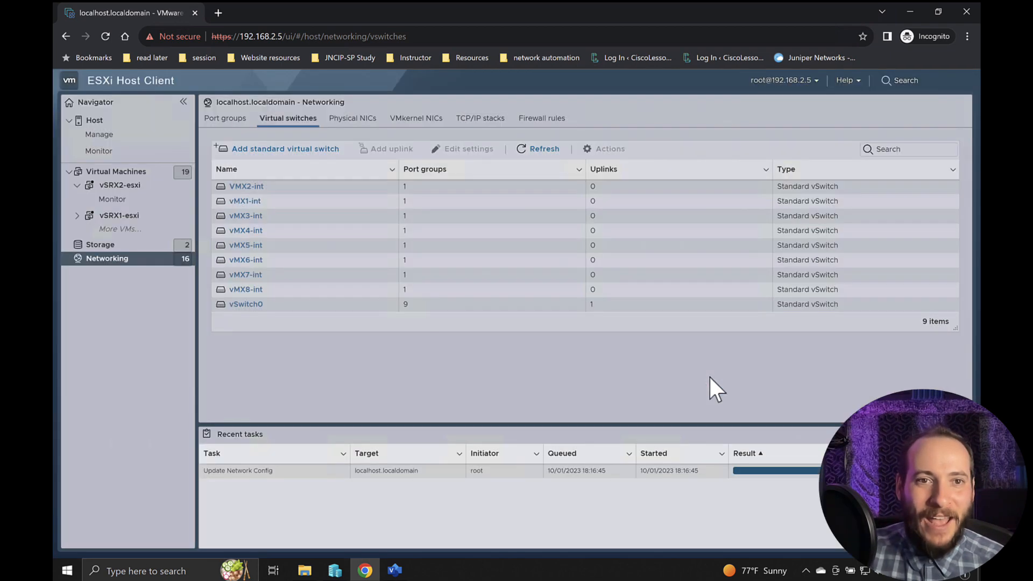
- Add a standard virtual switch named vSRX1-vSRX3 with an MTU of 9000
click(280, 151)
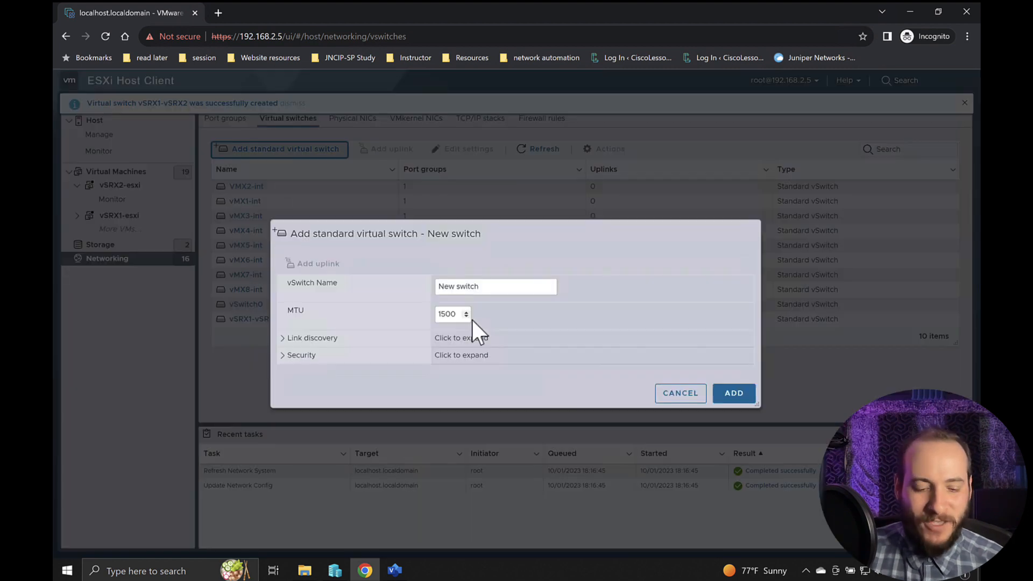
triple_click(489, 286)
text(vSRX)
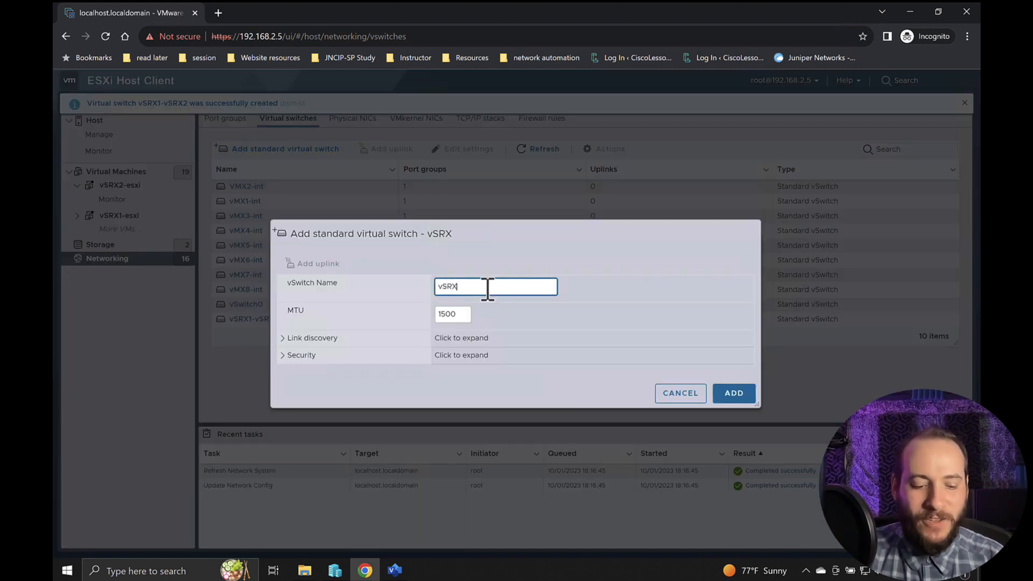
text(1-vSRX3)
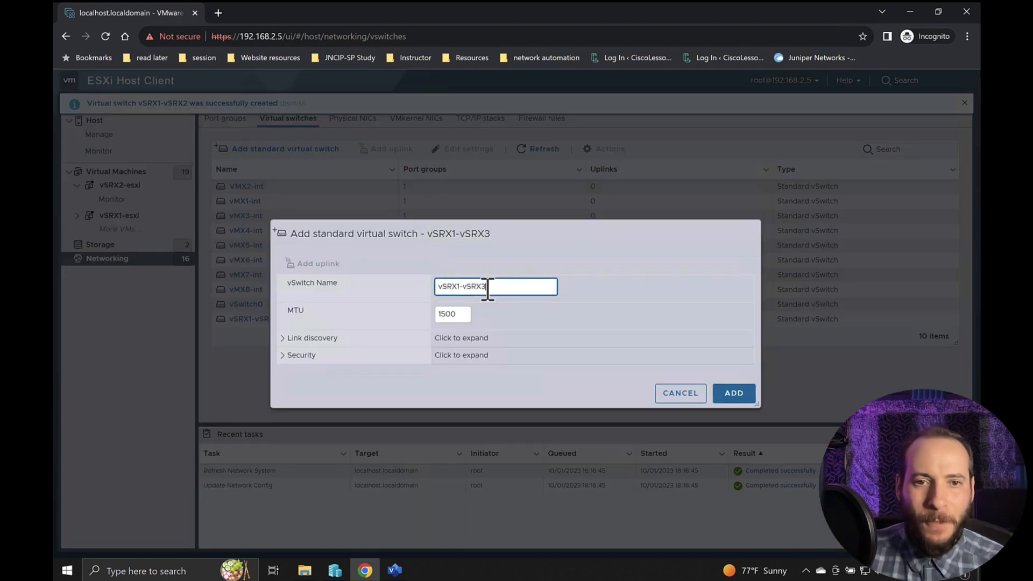
double_click(460, 314)
text(9000)
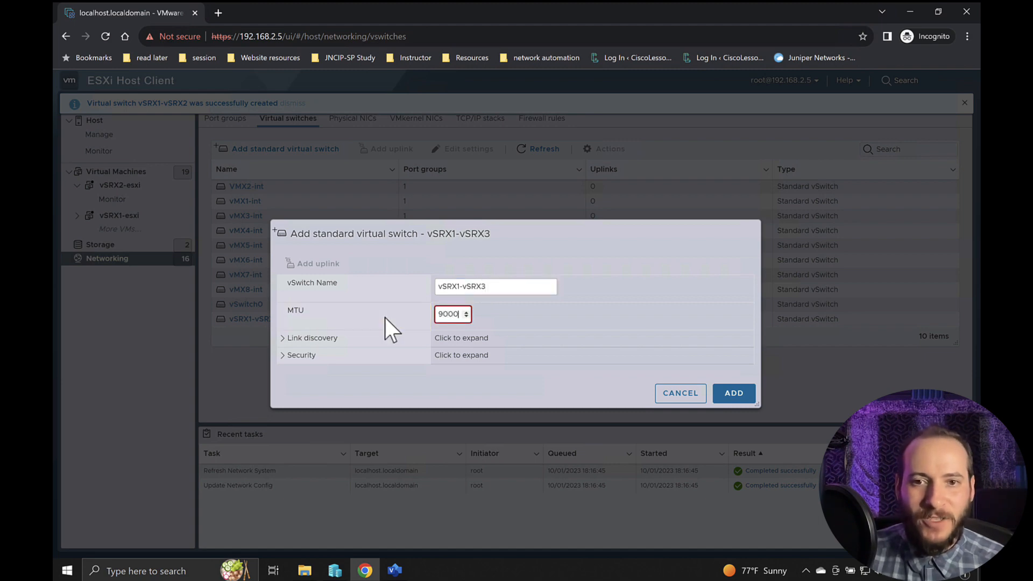
click(741, 385)
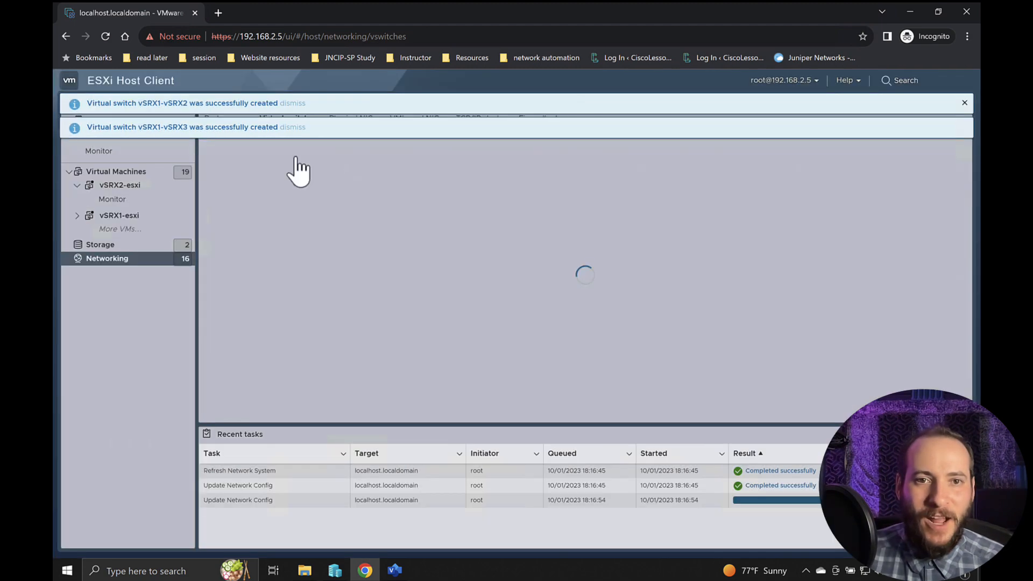
- Add a standard virtual switch named vSRX2-vSRX3 with an MTU of 9000 and dismiss the creation notifications
click(291, 150)
triple_click(453, 296)
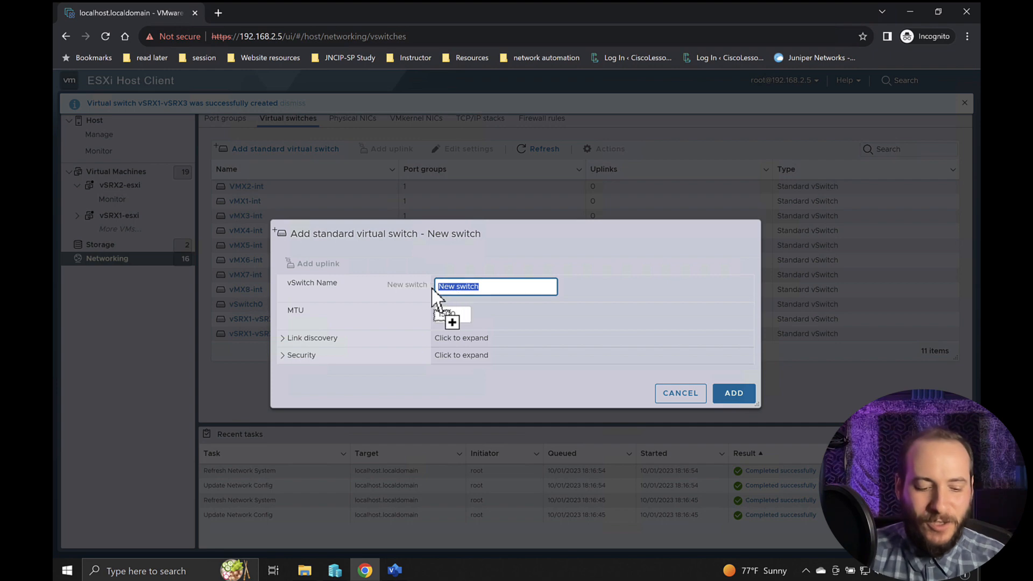
text(vSRX2-)
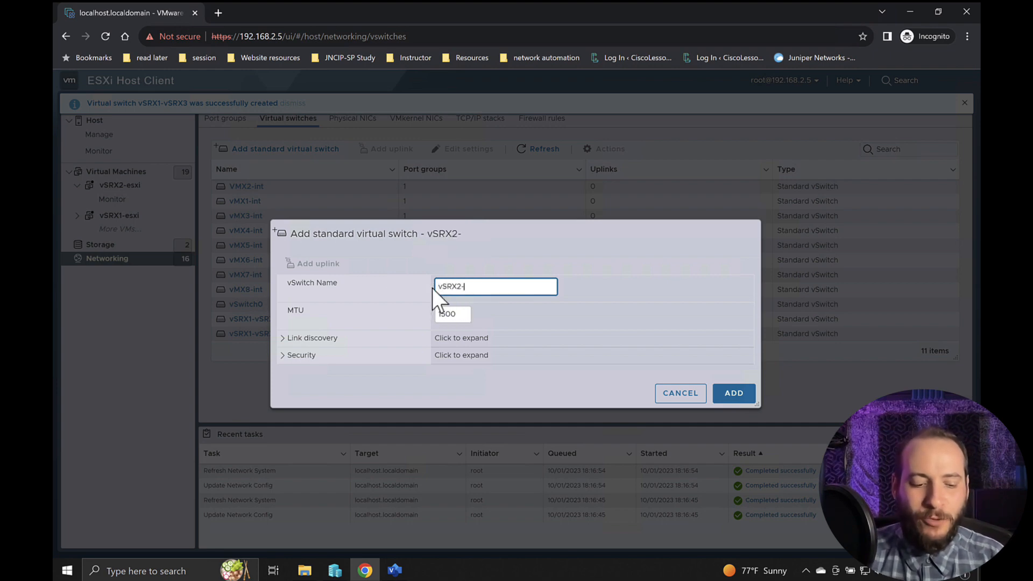
text(vSRX3)
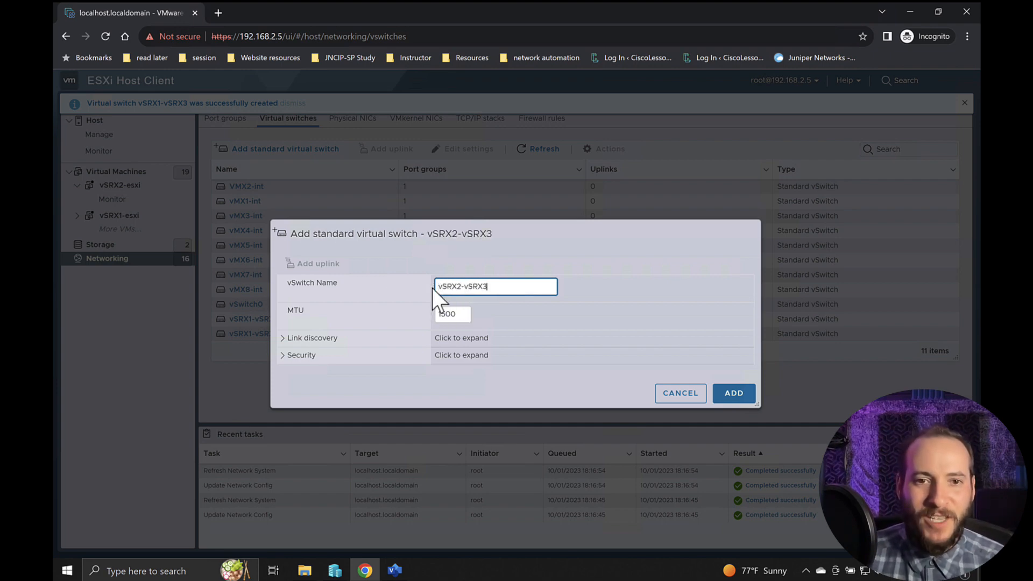
double_click(449, 312)
text(9)
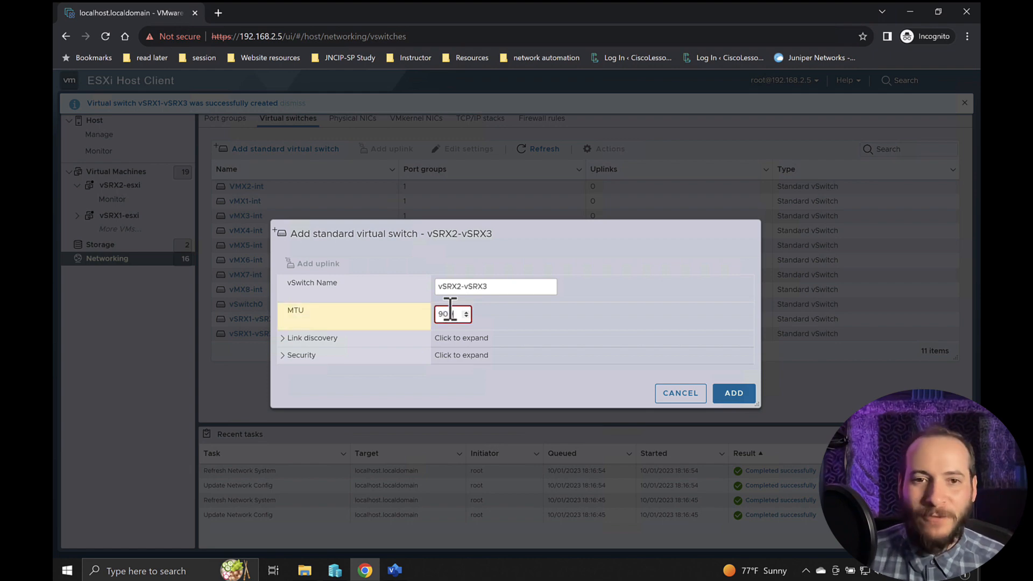
text(000)
click(749, 392)
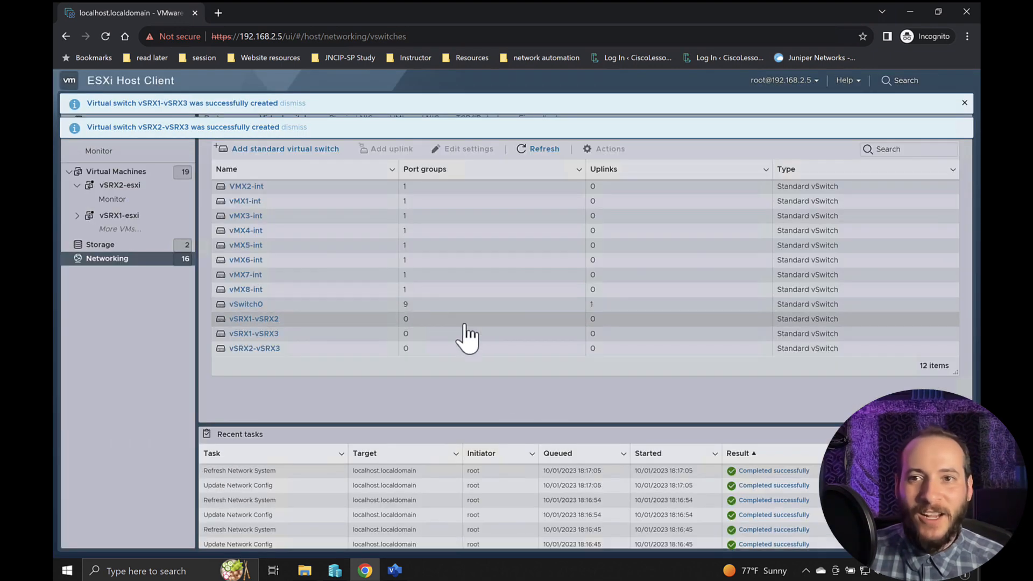
click(964, 103)
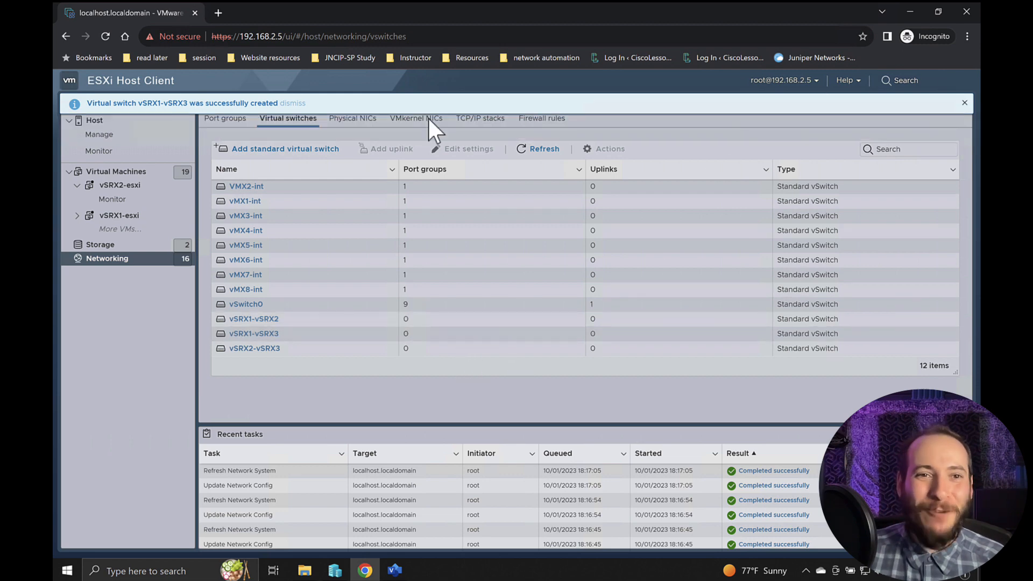
click(302, 104)
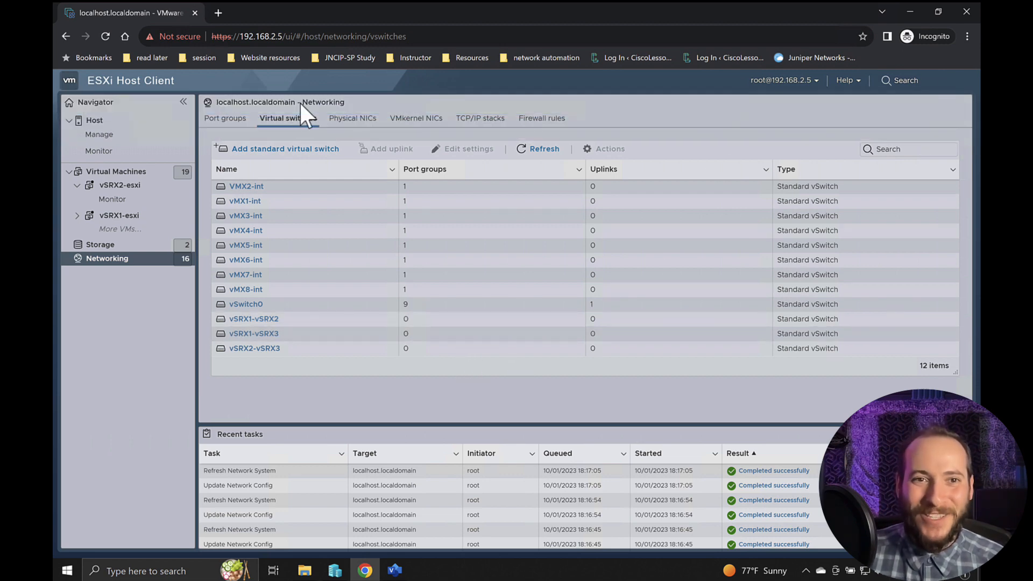
- Add a port group named vsrx1-vsrx2 with VLAN ID 0 on the virtual switch vSRX1-vSRX2
click(232, 123)
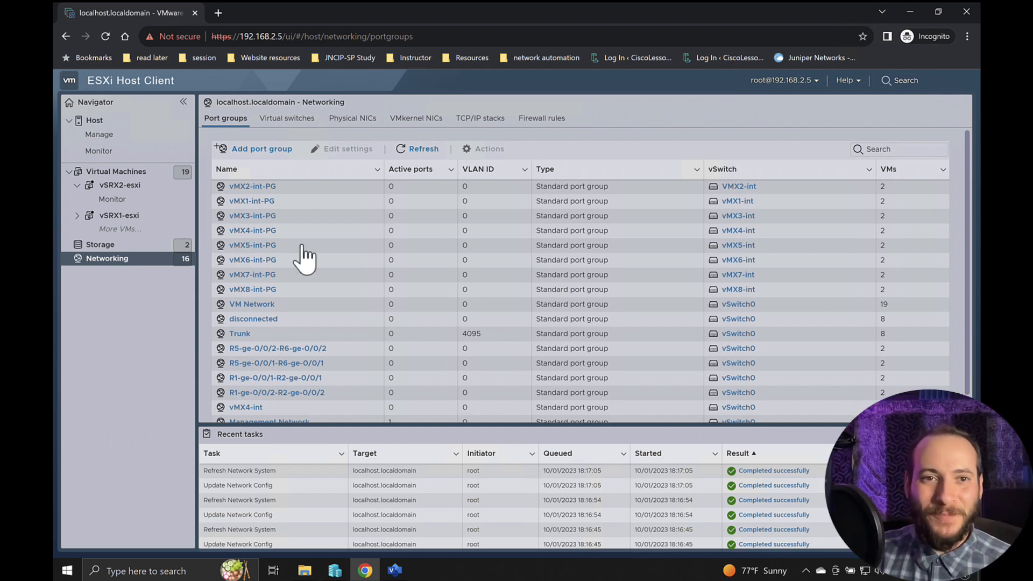
click(241, 153)
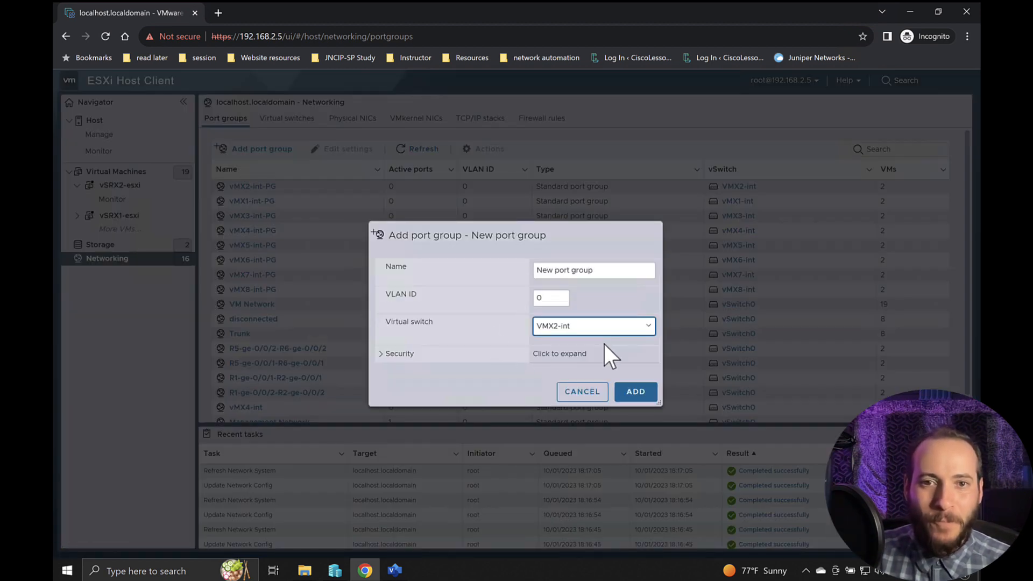
drag(609, 276, 468, 277)
text(vS)
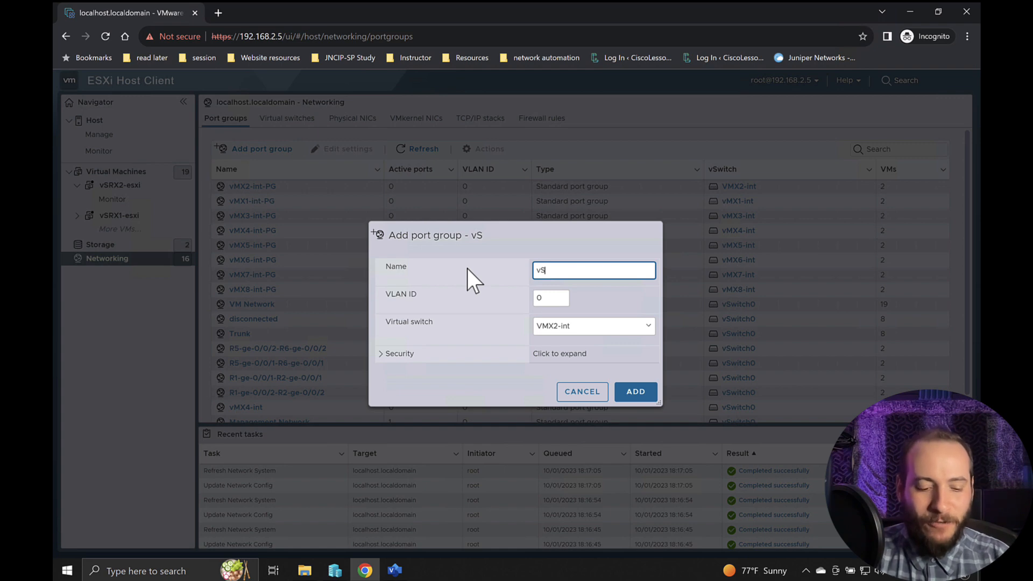
key(BackSpace)
text(sr)
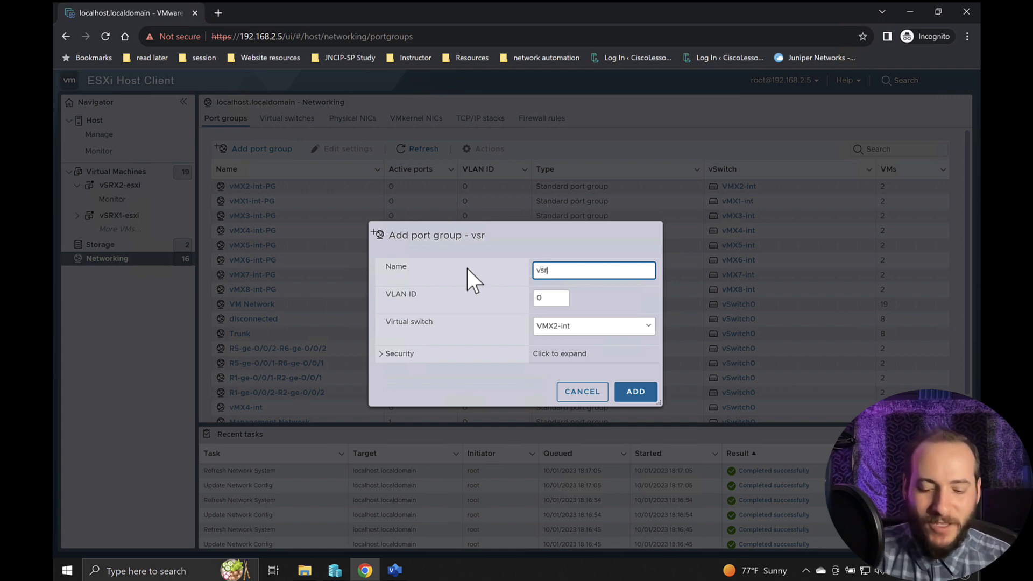
text(x1-vsrx2)
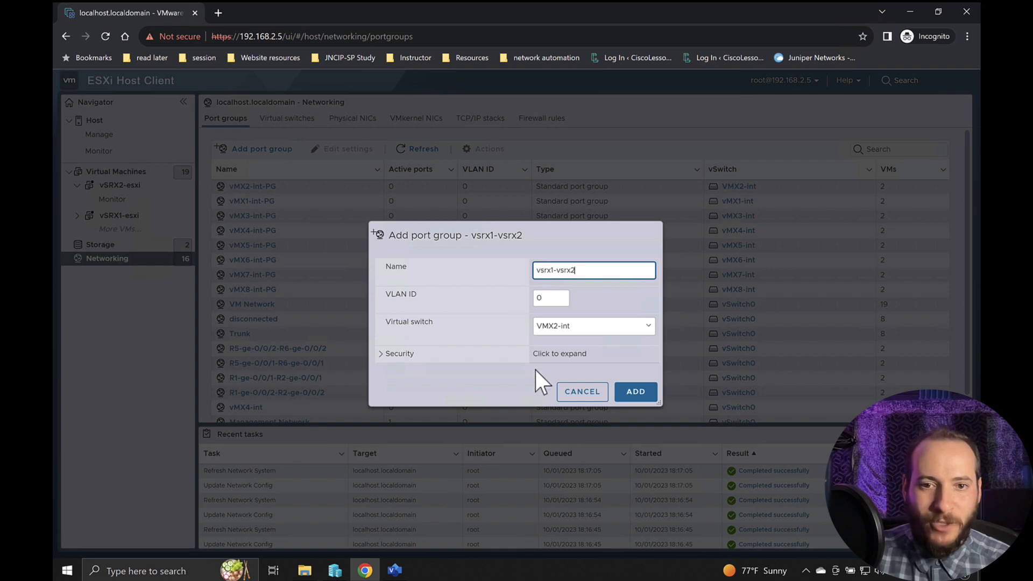
click(565, 328)
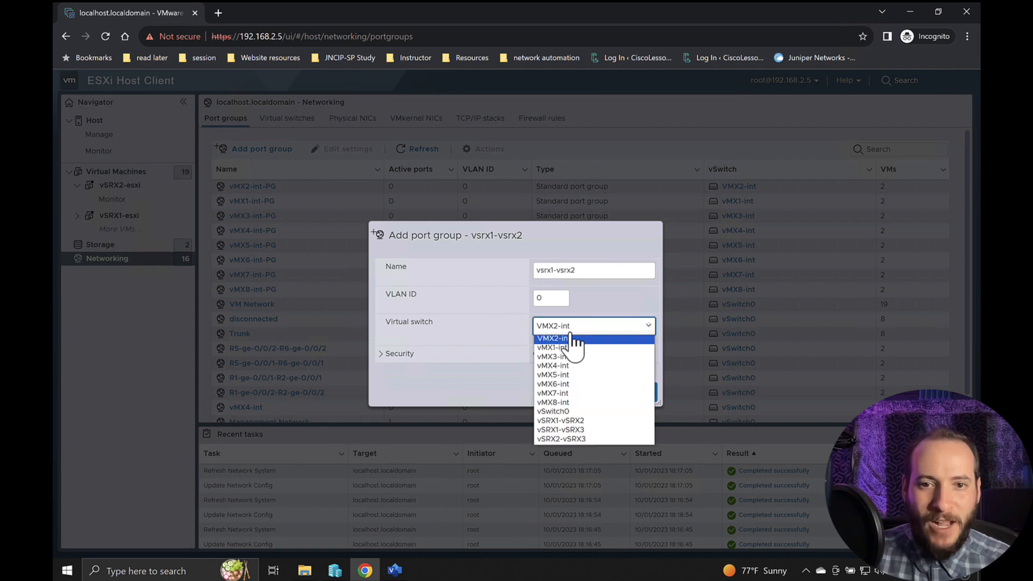
click(576, 422)
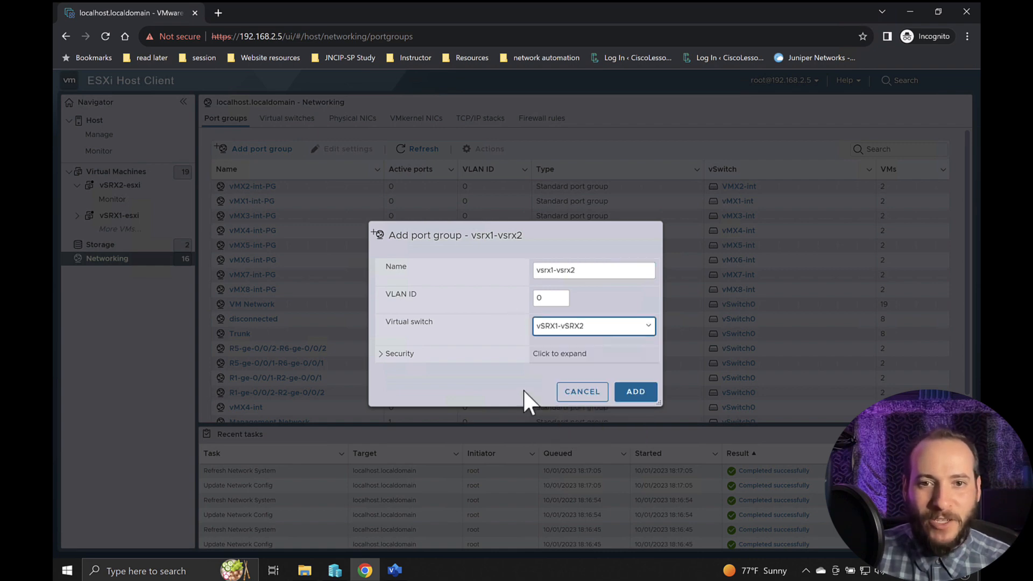
click(643, 398)
- Add a port group named vsrx1-vsrx3 with VLAN ID 0 on the virtual switch vSRX1-vSRX3
click(269, 151)
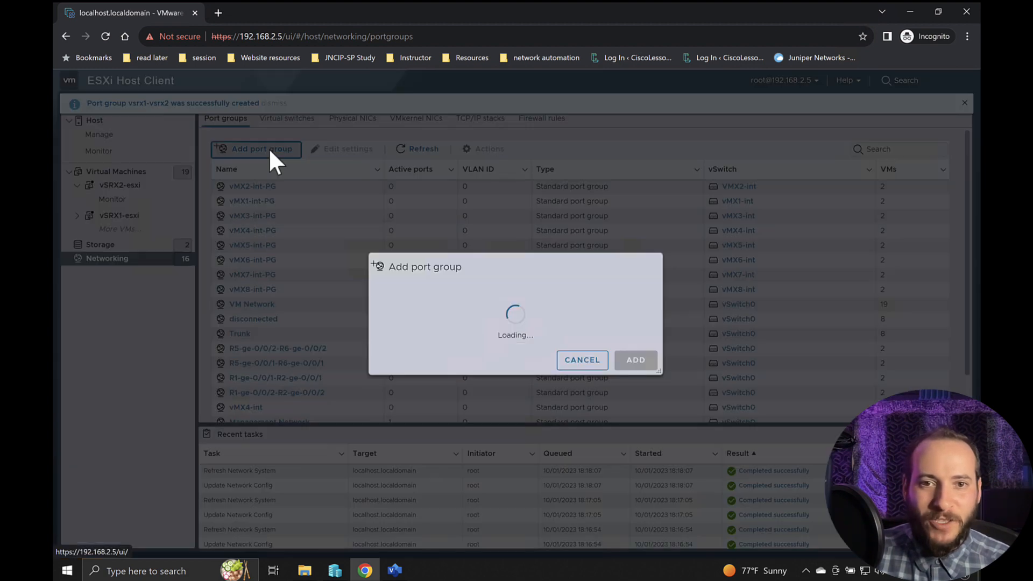
triple_click(593, 279)
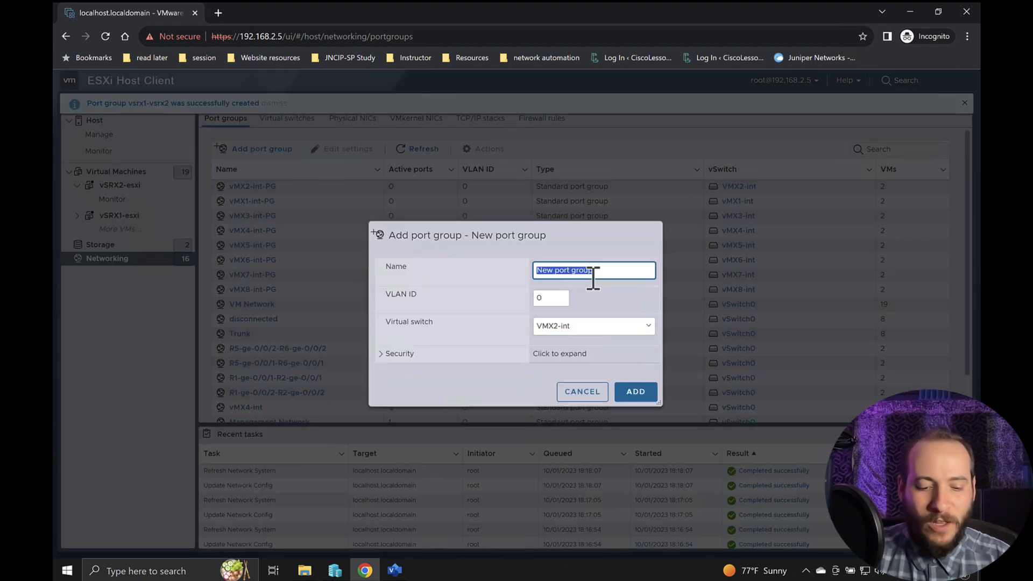
text(vsrx1-vs)
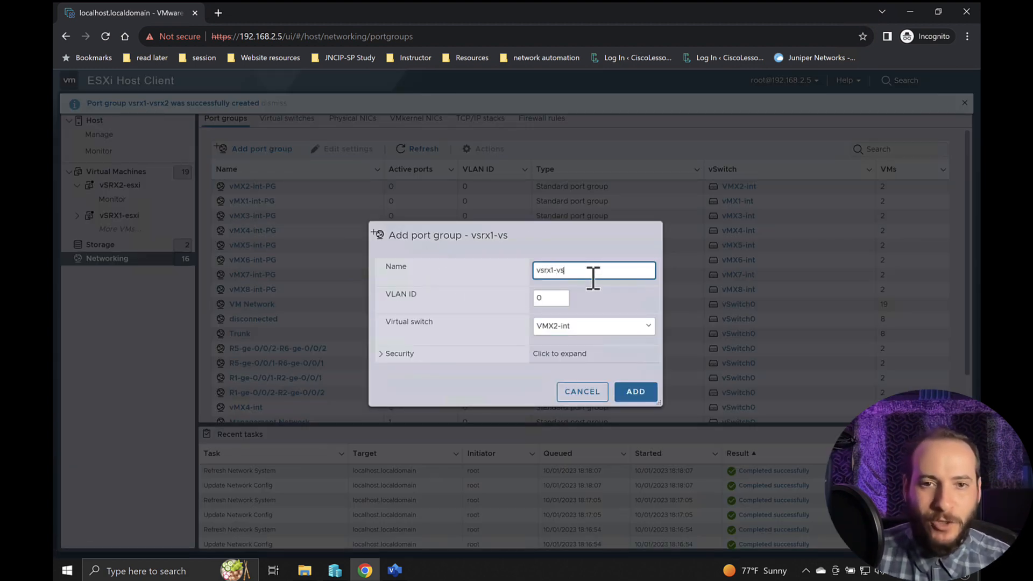
text(rx3)
click(578, 329)
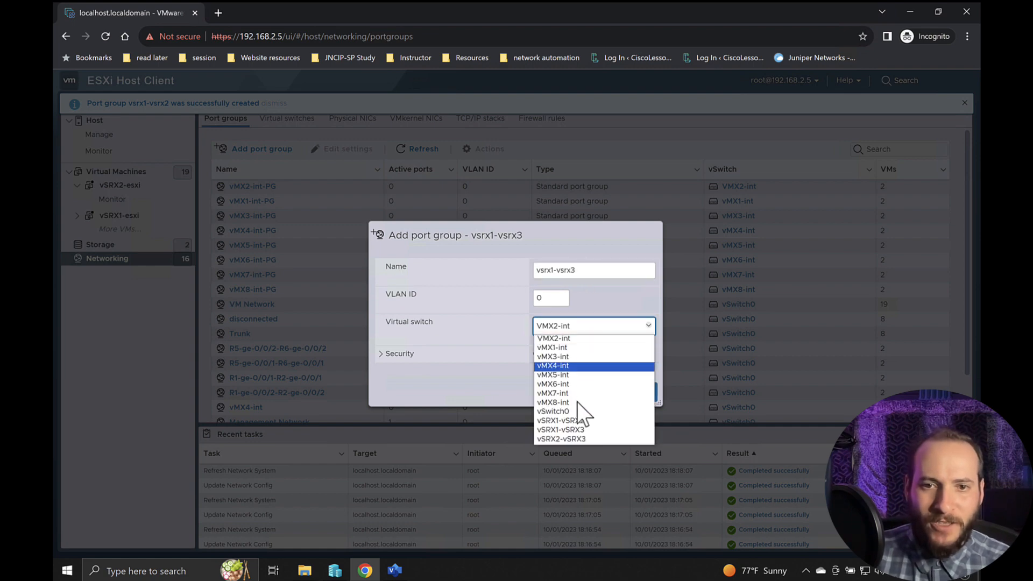
click(591, 430)
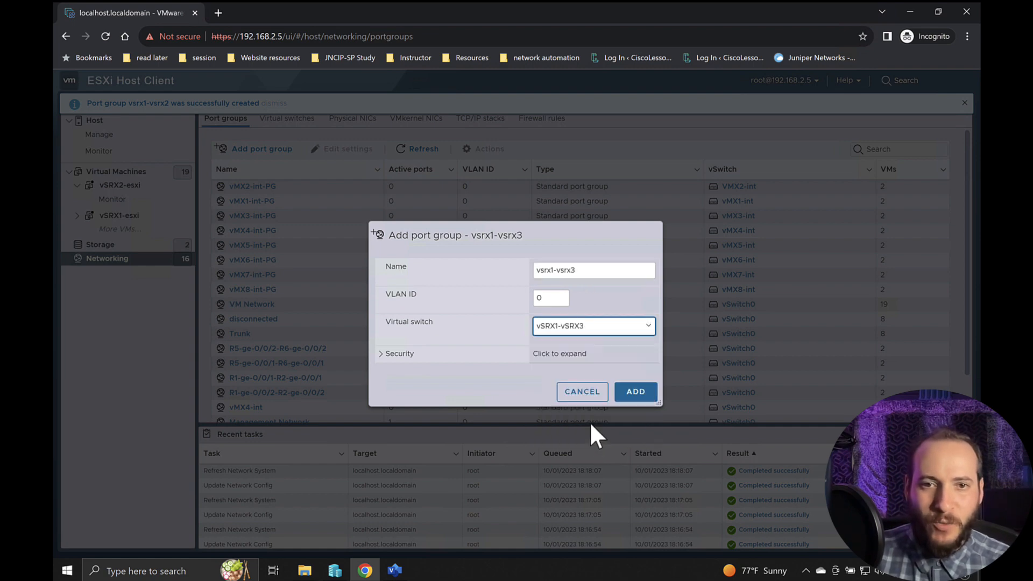
click(637, 393)
- Add a port group named vsrx2-vsrx3 with VLAN ID 0 on the virtual switch vSRX2-vSRX3
click(262, 149)
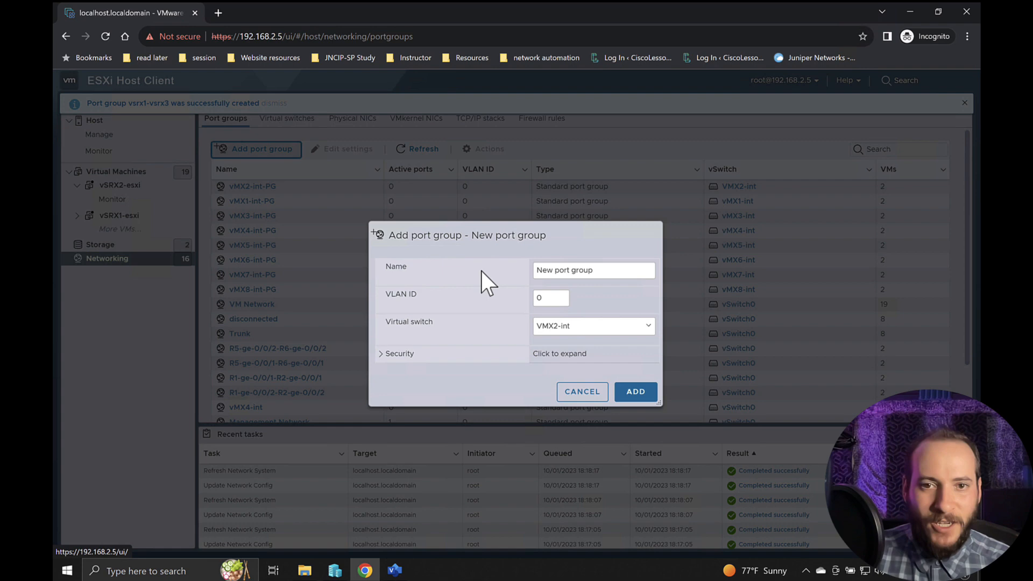
triple_click(591, 269)
text(vsrx2)
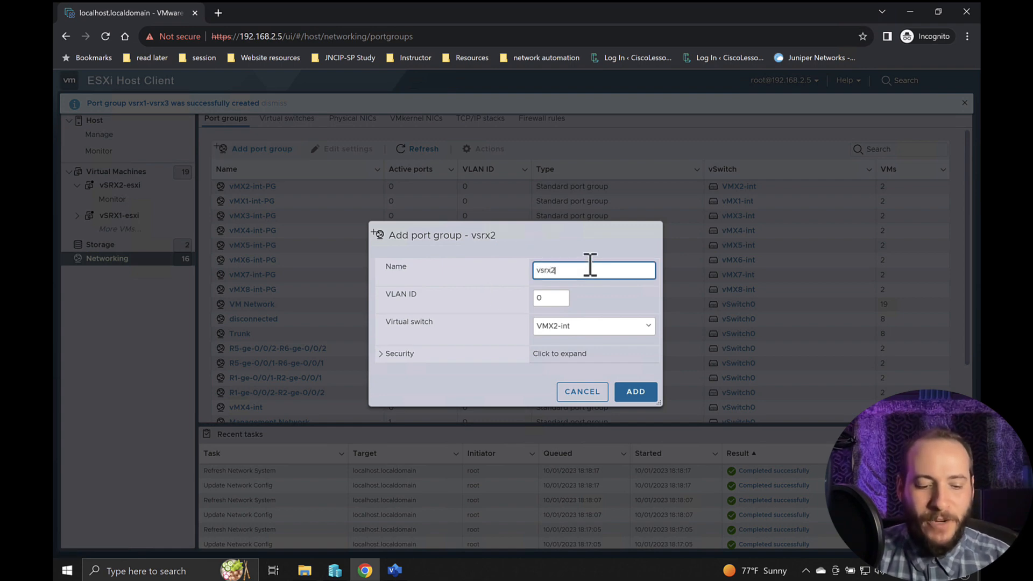
text(-vsrx3)
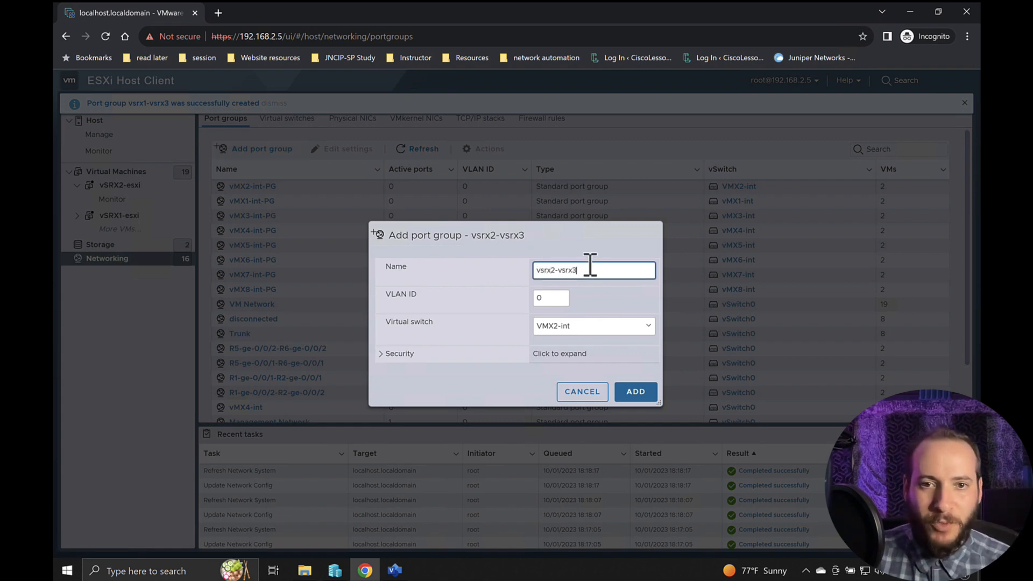
click(576, 328)
click(585, 430)
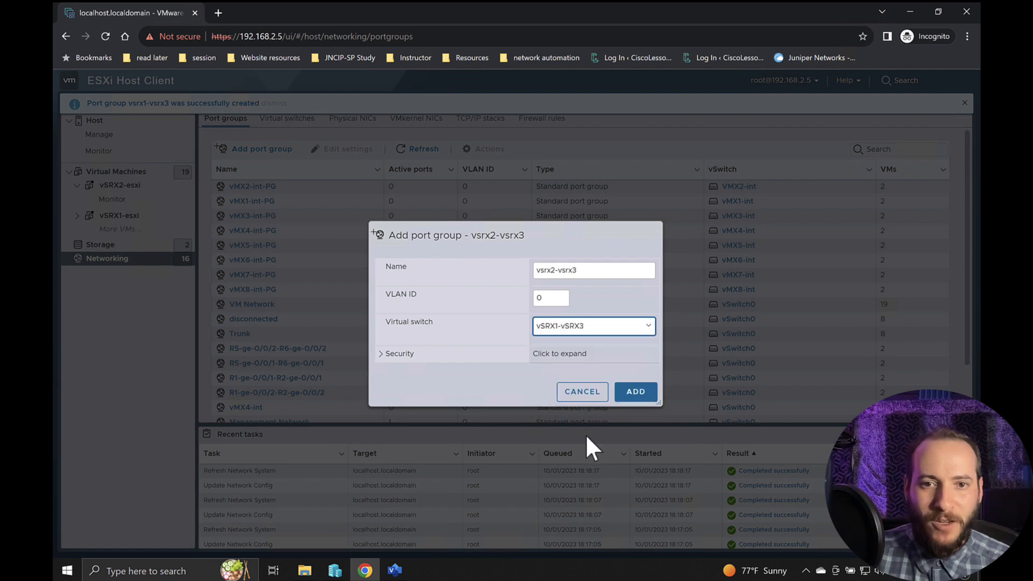
click(582, 327)
click(565, 438)
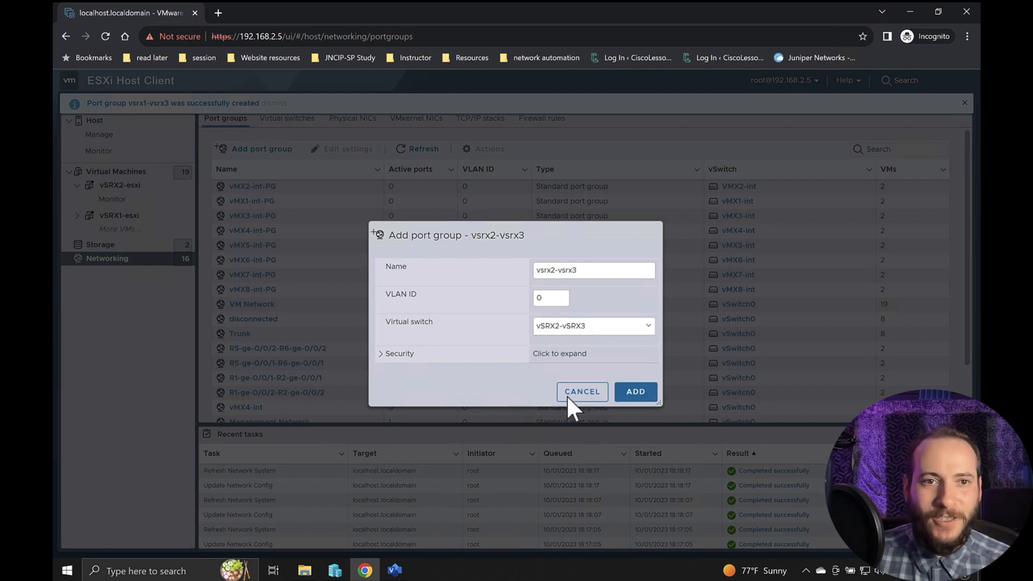
click(639, 396)
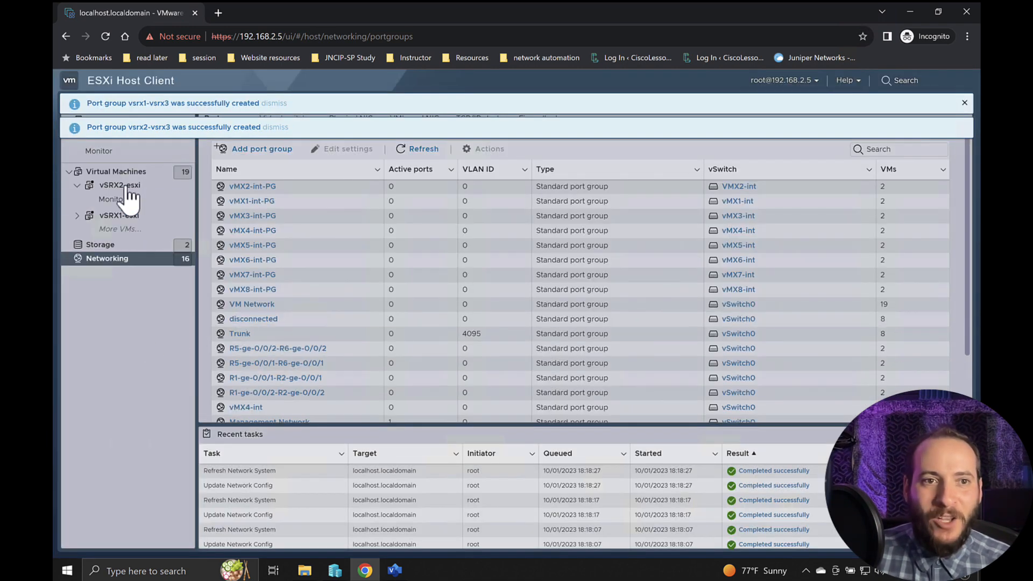
- Select the vSRX1-esxi virtual machine, dismiss the port group notifications, and open the machine's settings for editing
click(123, 172)
scroll(353, 323, down, 3)
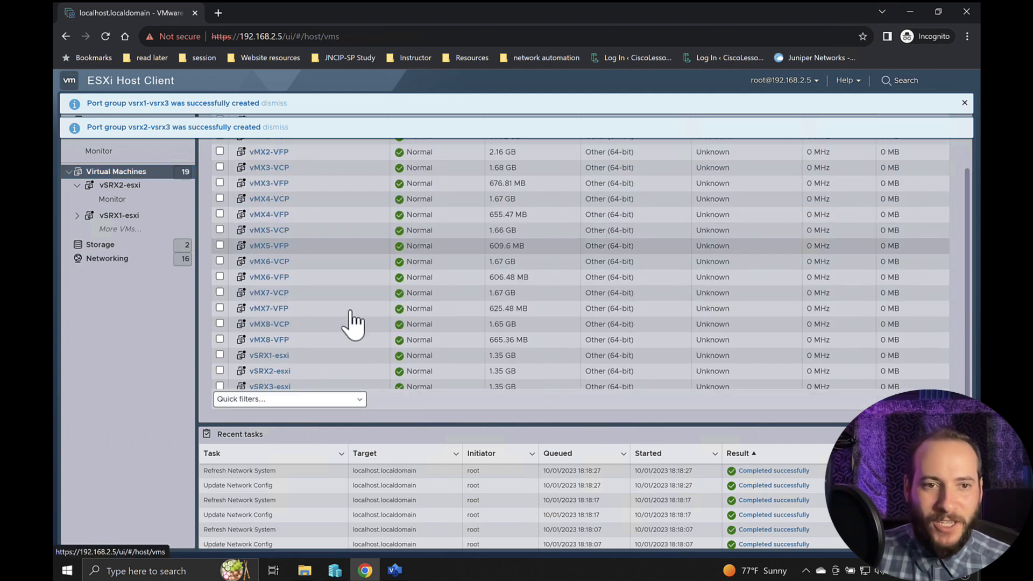
click(220, 355)
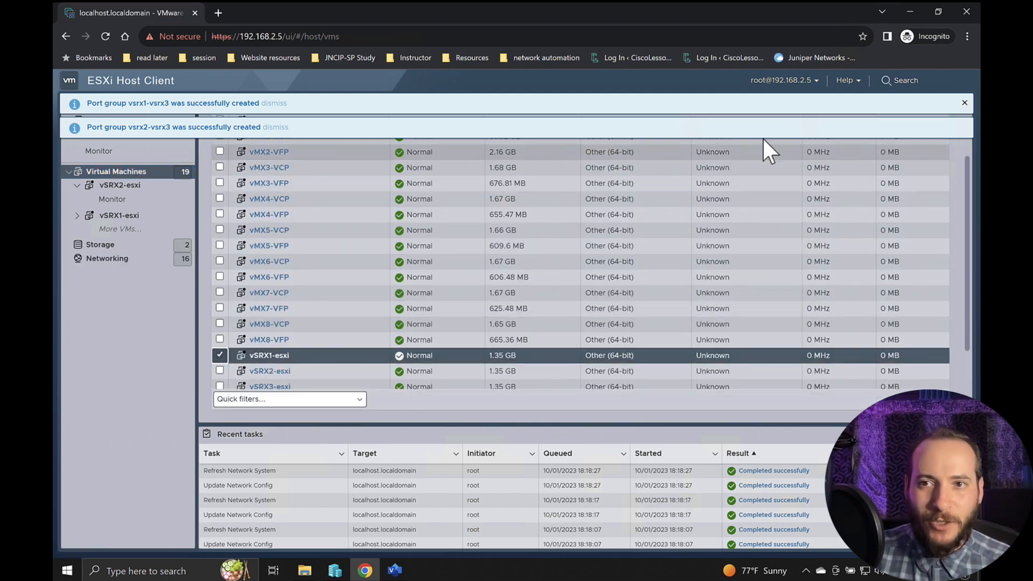
click(963, 103)
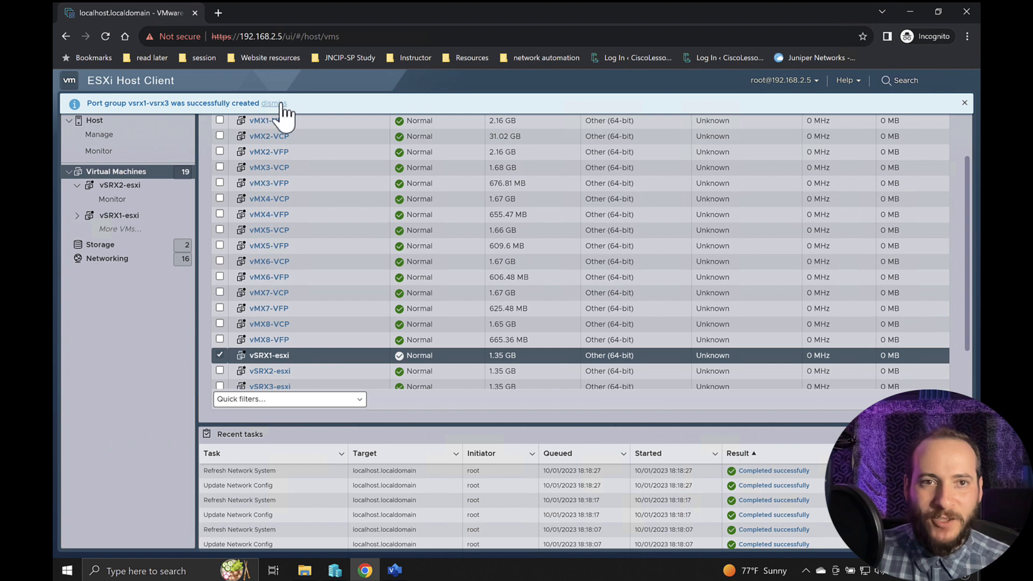
click(276, 105)
scroll(438, 261, up, 5)
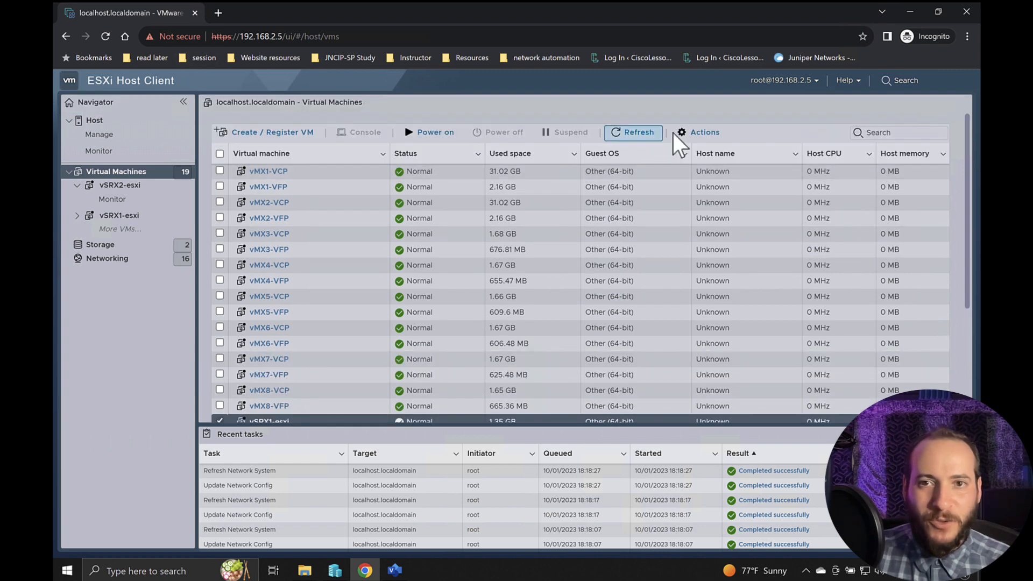
click(697, 134)
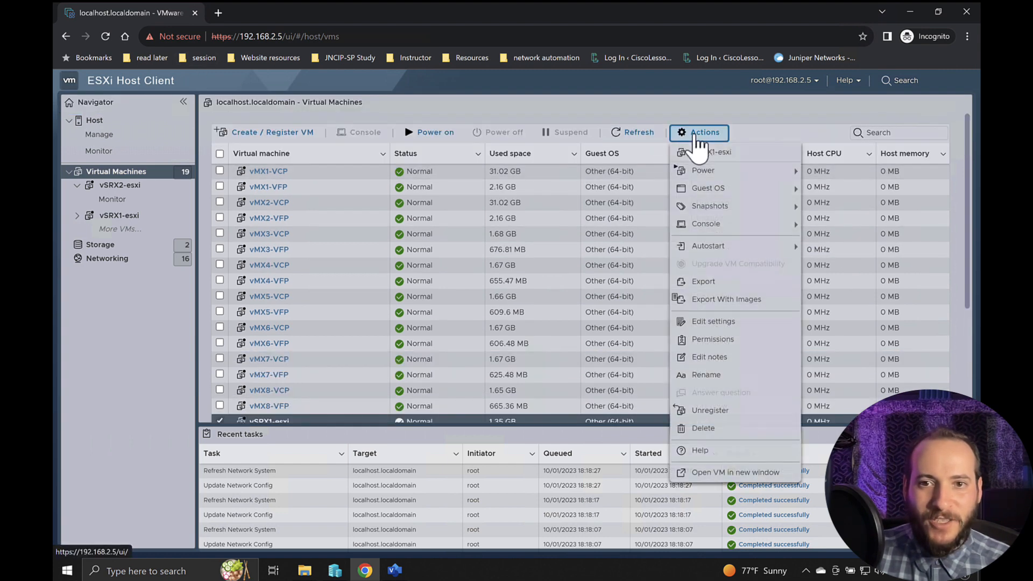
click(714, 321)
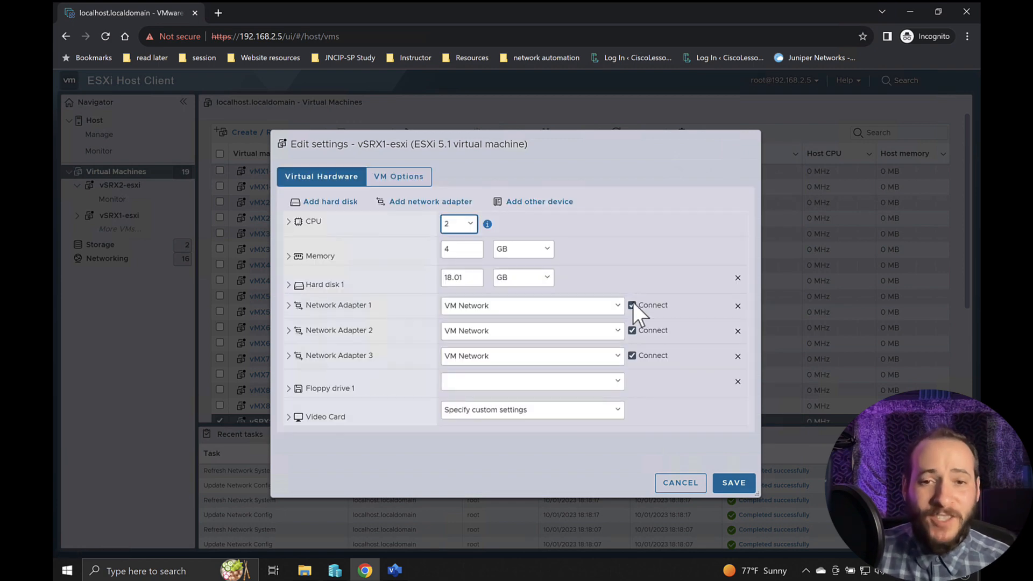
- Examine the adapter type of Network Adapters 1, 2 and 3 on vSRX1-esxi, collapsing each one after viewing
click(626, 467)
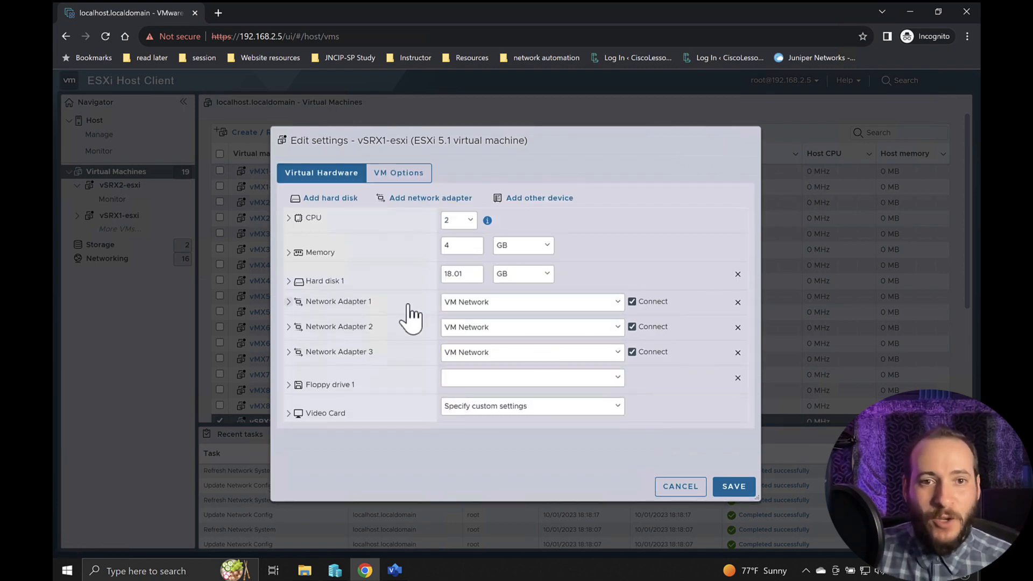
click(383, 303)
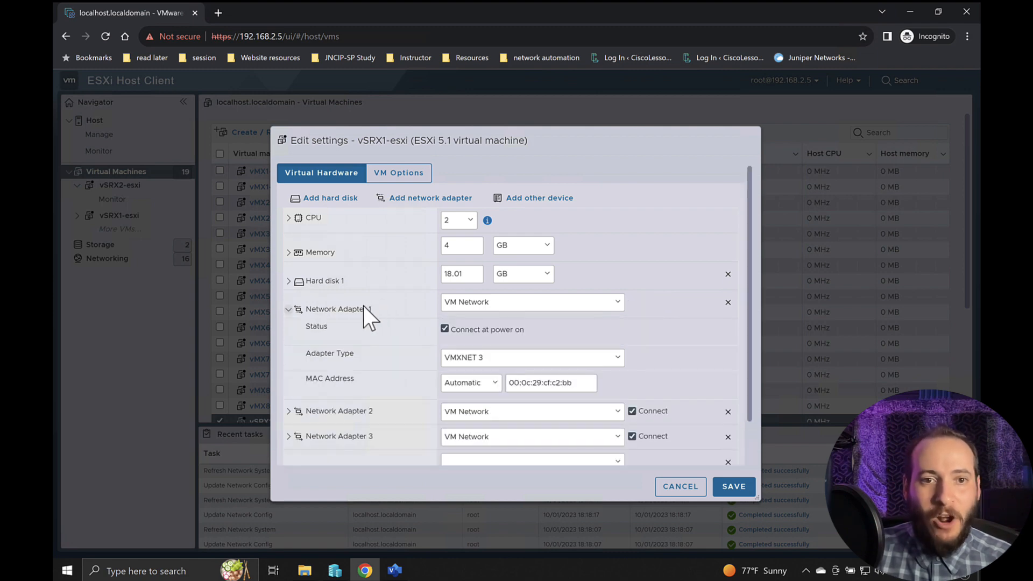
click(371, 312)
click(371, 326)
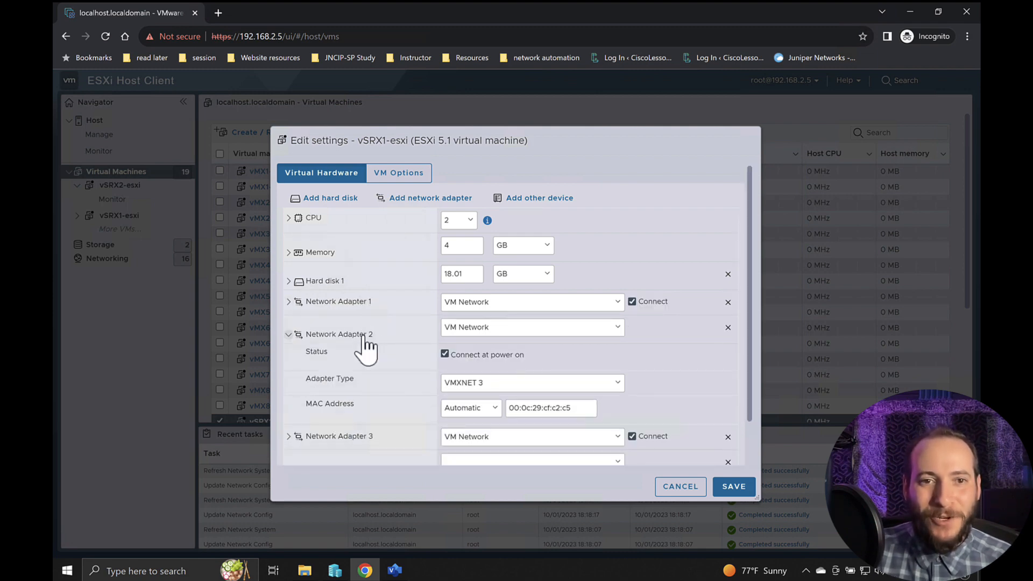
click(364, 336)
click(365, 349)
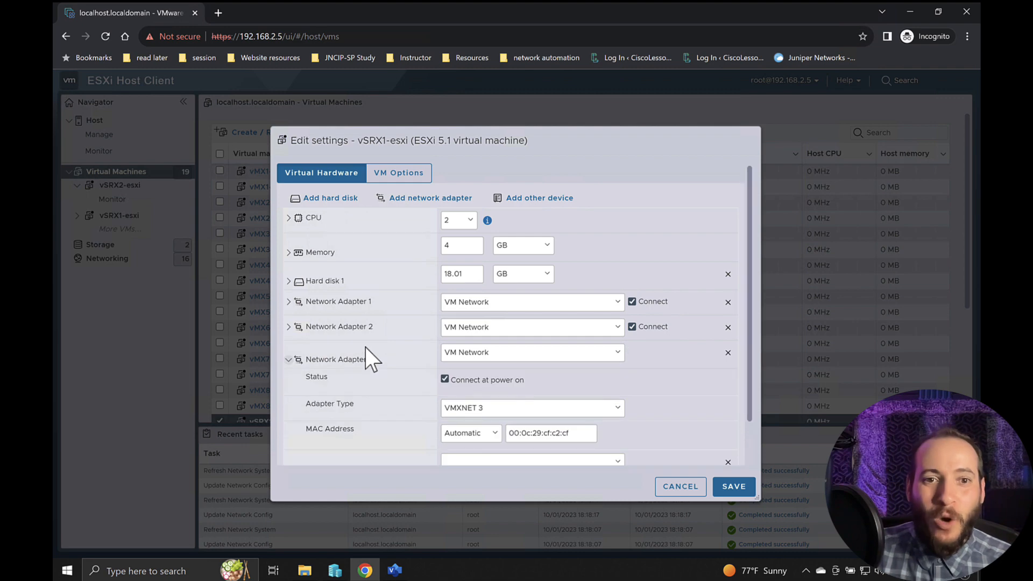
click(360, 359)
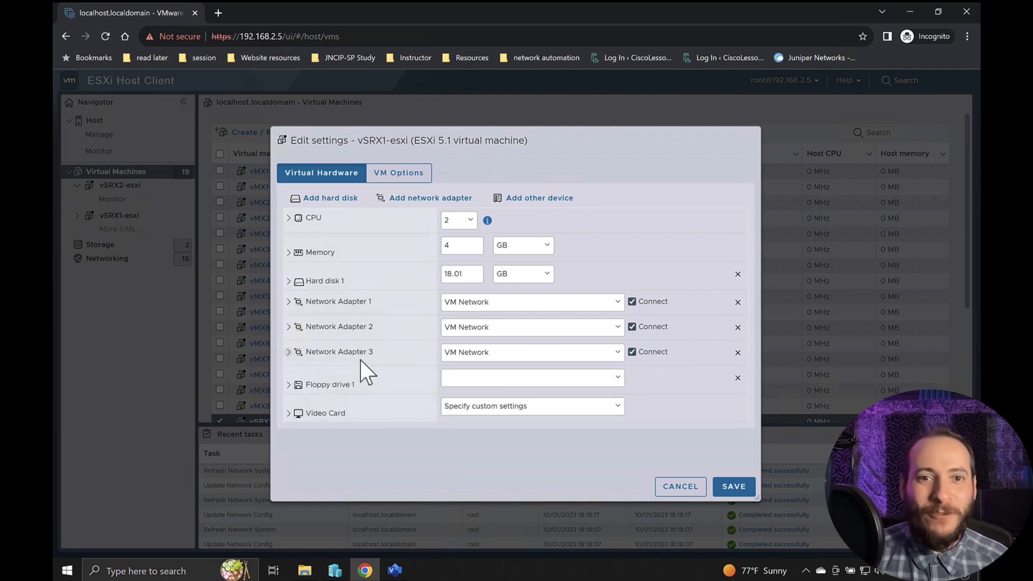
- Check which port groups Network Adapter 2 offers, then cancel the settings and reload the host client page
click(482, 329)
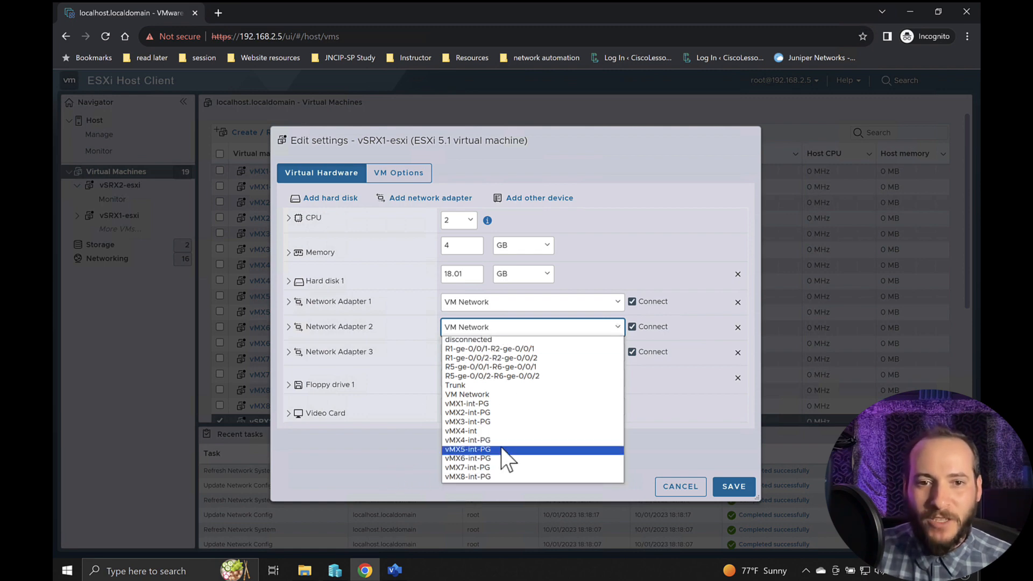
click(407, 468)
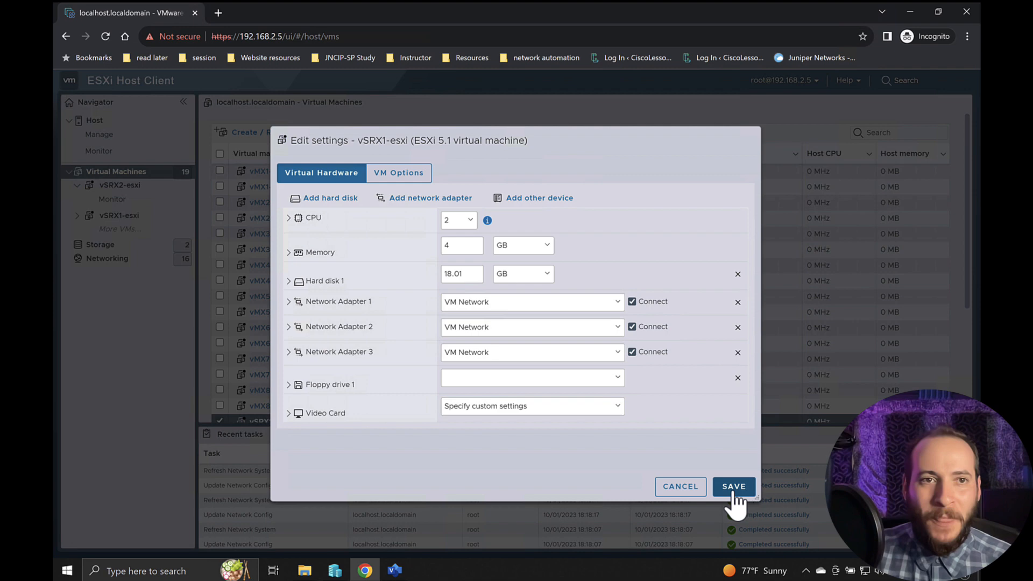
click(678, 487)
click(106, 37)
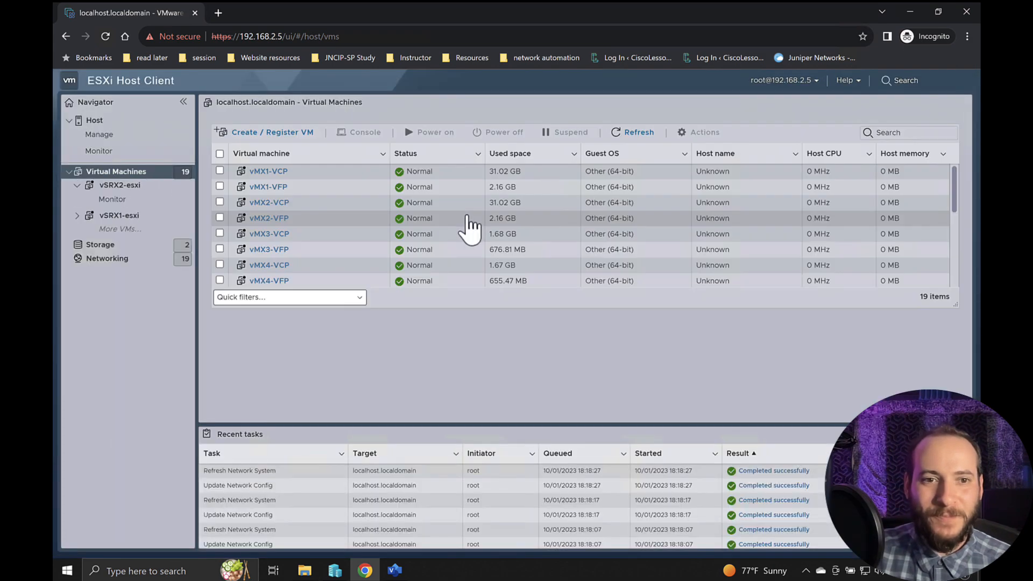
- In the vSRX1-esxi settings, connect Network Adapter 2 to vsrx1-vsrx2 and Network Adapter 3 to vsrx1-vsrx3, and save
scroll(362, 377, down, 2)
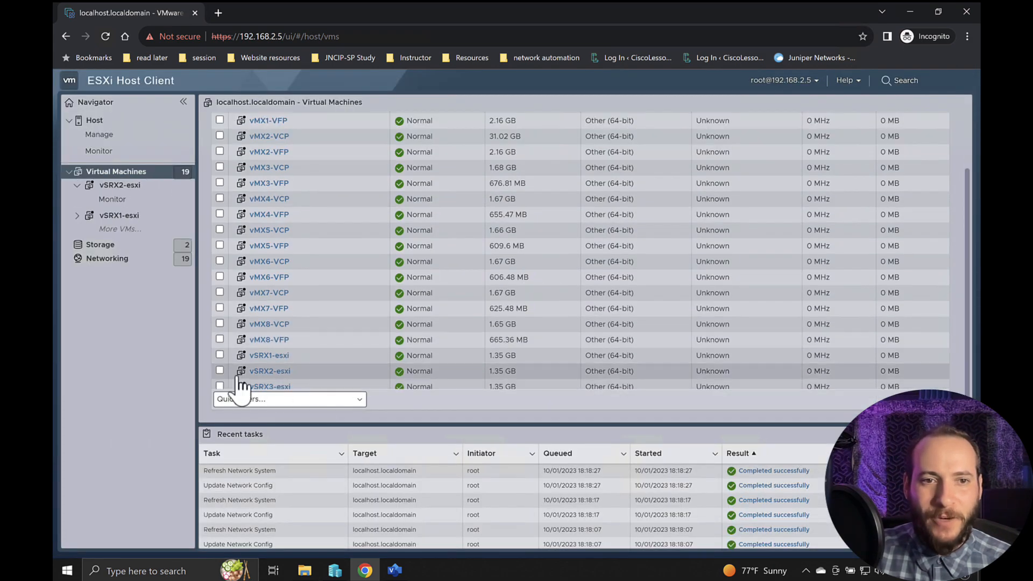
click(219, 353)
scroll(694, 253, up, 2)
click(703, 136)
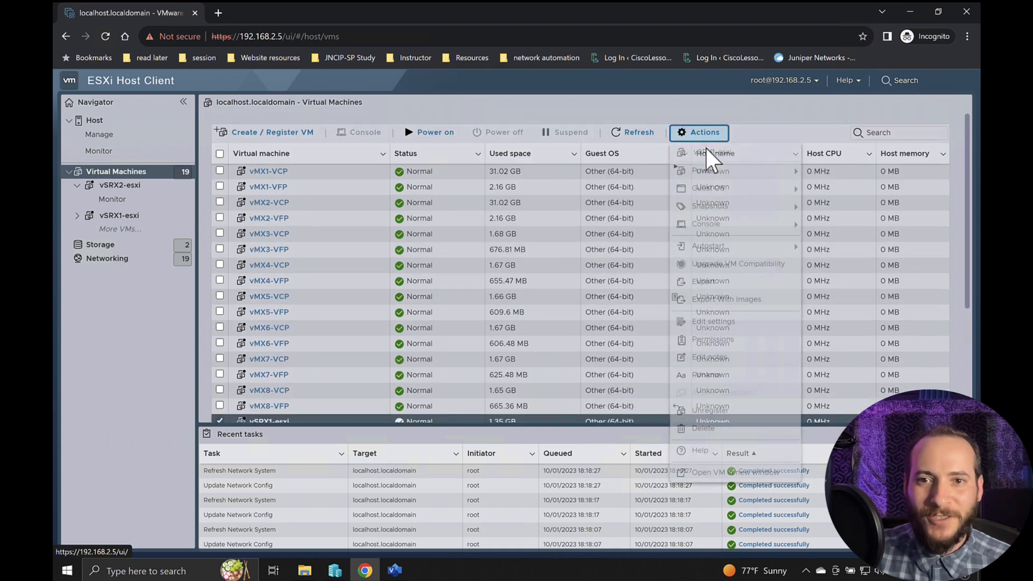
click(713, 321)
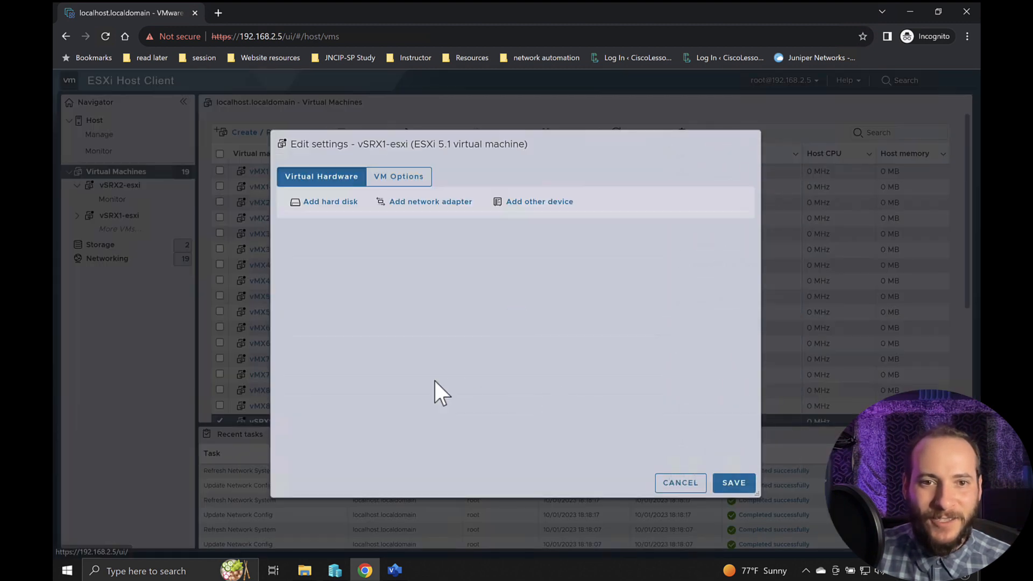
click(493, 328)
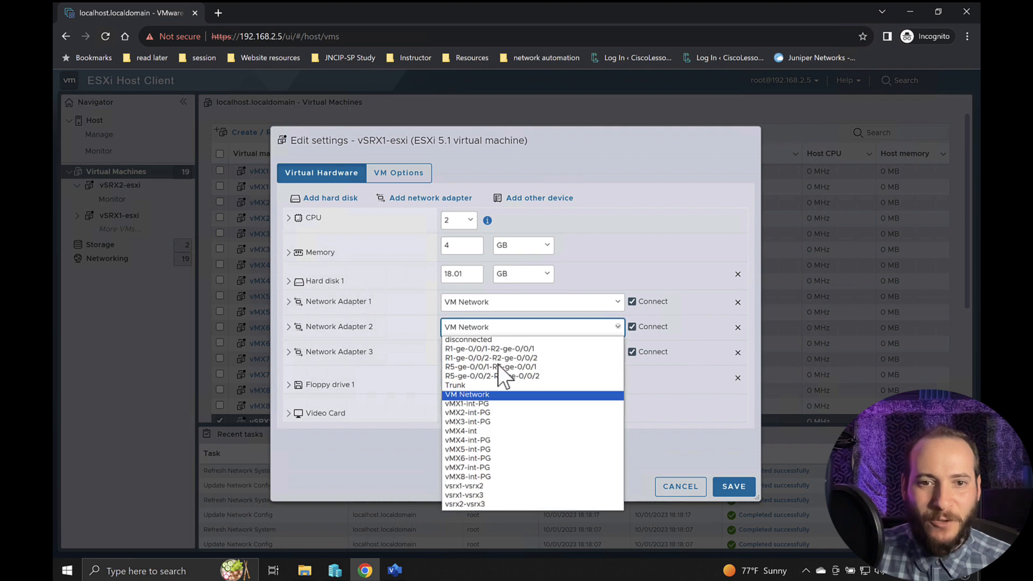
click(485, 484)
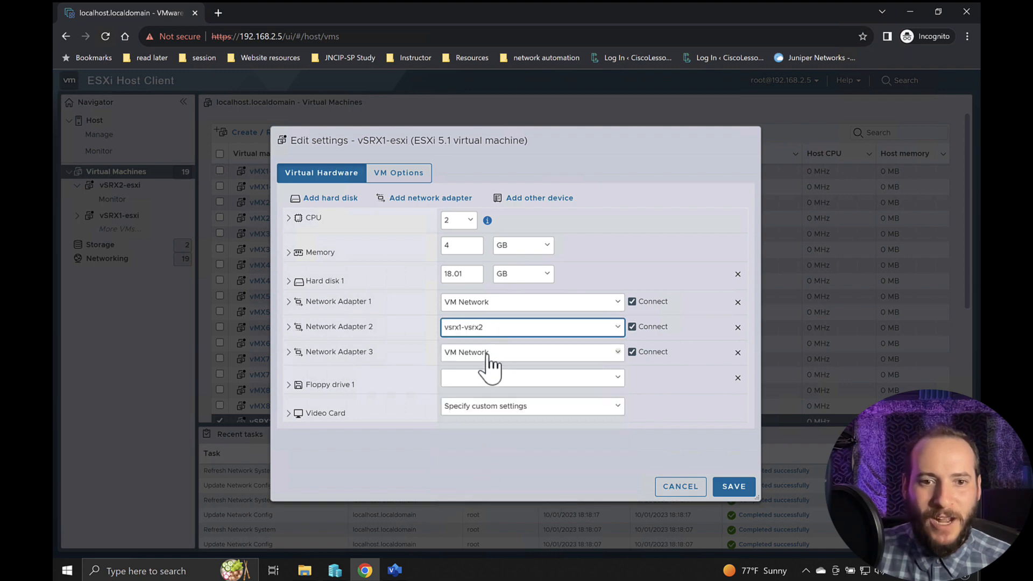
click(488, 355)
click(472, 520)
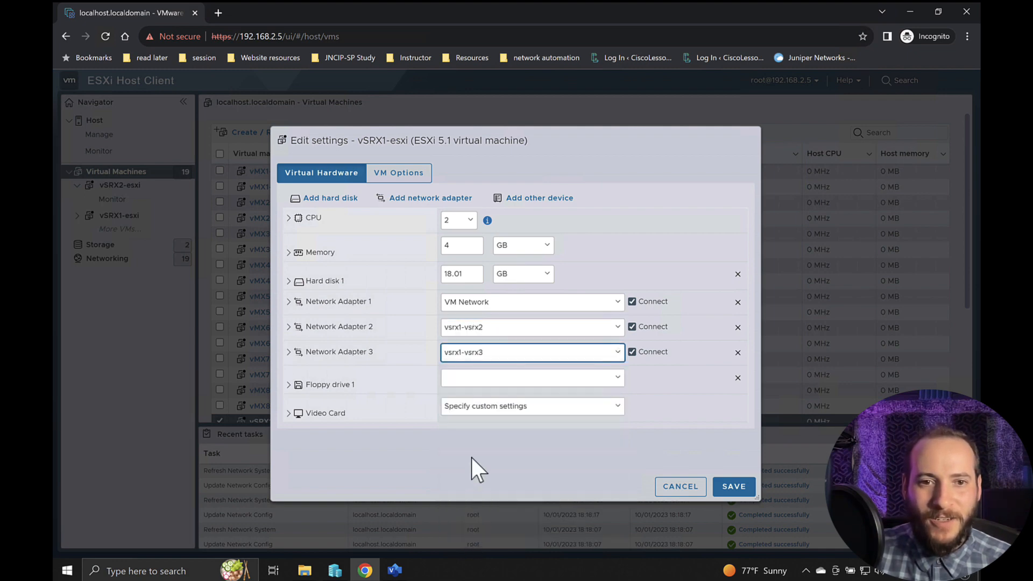
click(734, 487)
- In the vSRX2-esxi settings, connect Network Adapter 2 to vsrx1-vsrx2 and Network Adapter 3 to vsrx2-vsrx3, and save
scroll(355, 388, down, 3)
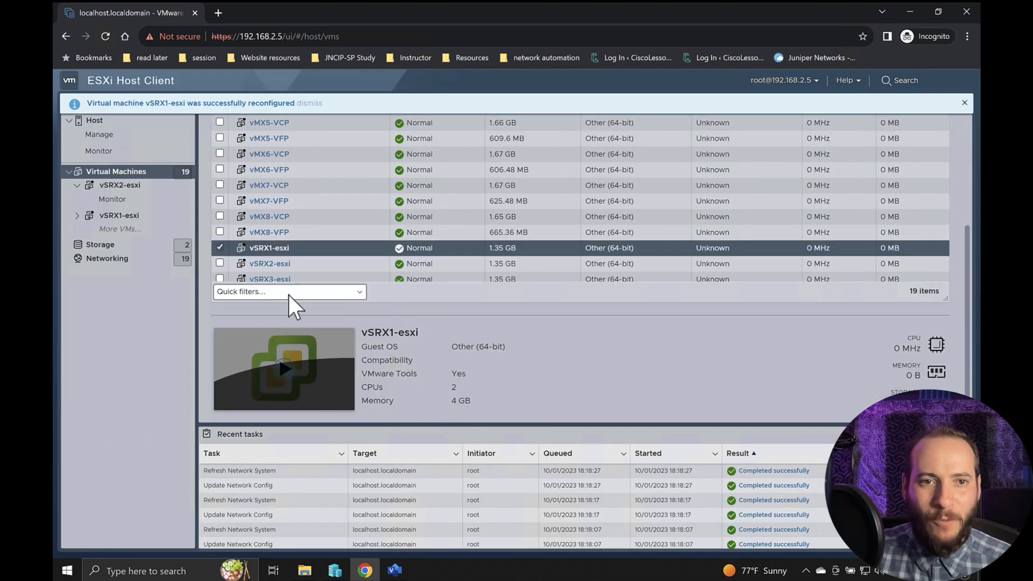
click(312, 261)
scroll(371, 285, up, 3)
click(698, 133)
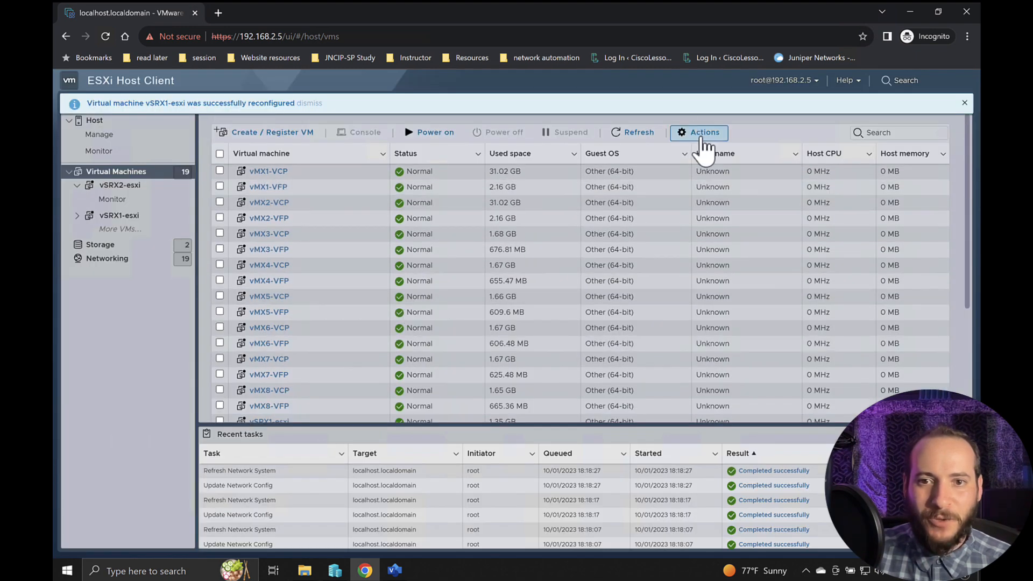
click(715, 323)
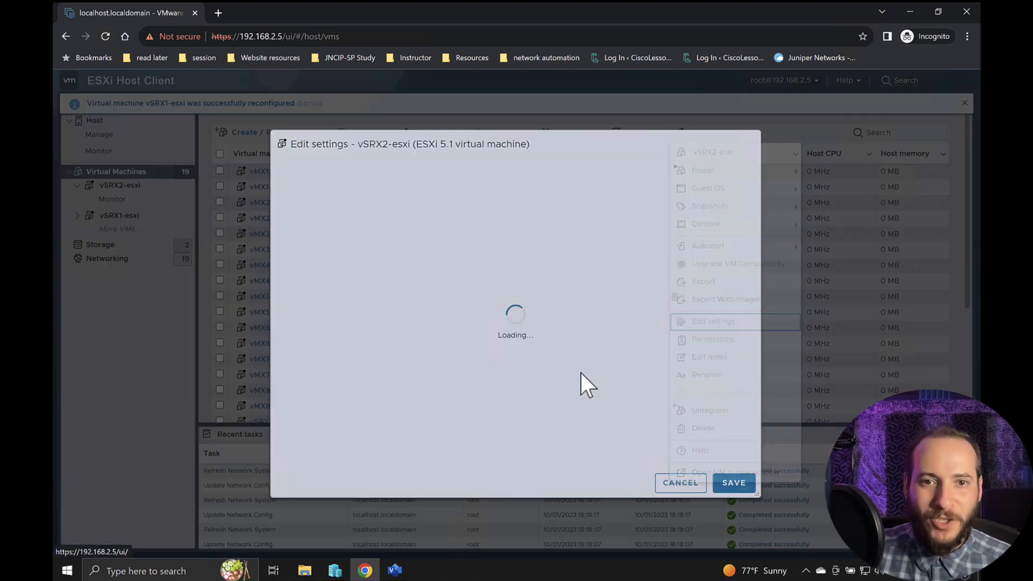
click(515, 333)
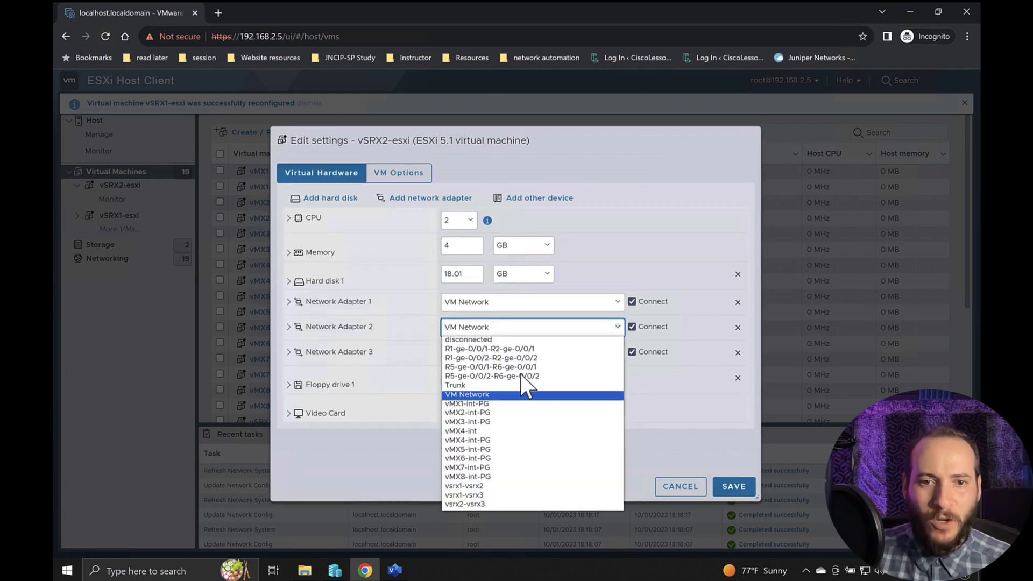
click(491, 489)
click(504, 355)
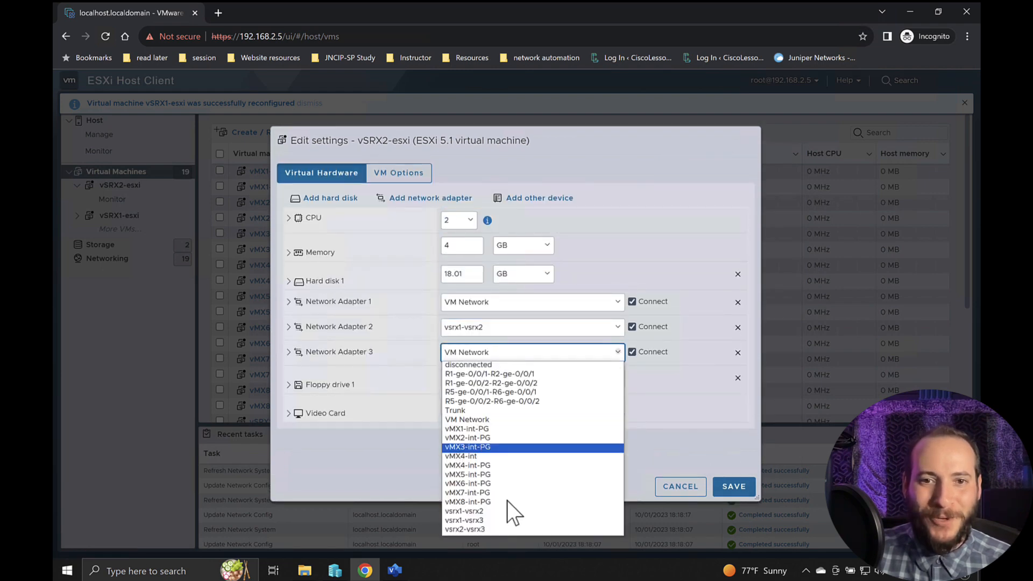
click(488, 532)
click(733, 496)
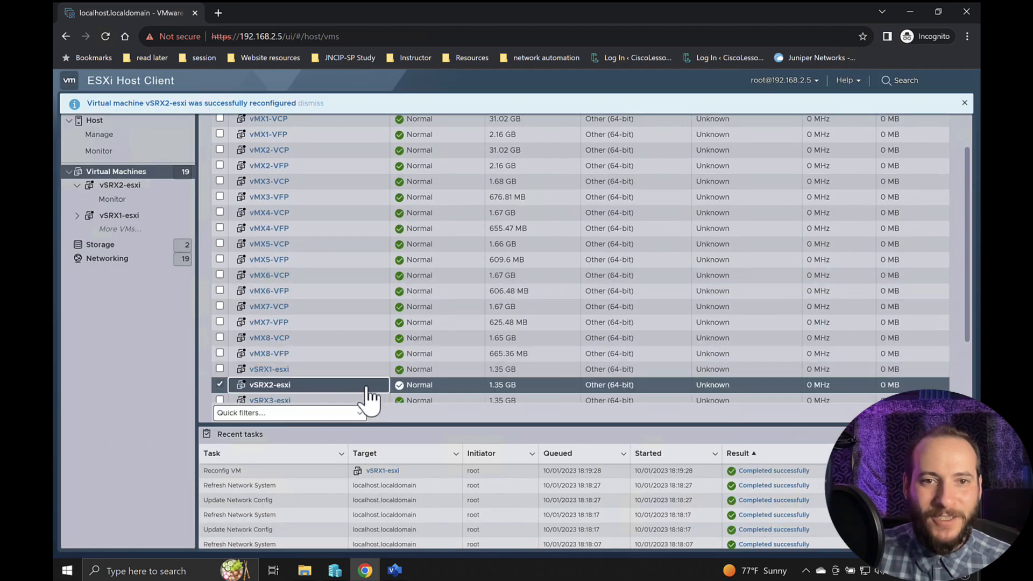
- In the vSRX3-esxi settings, connect Network Adapter 2 to vsrx1-vsrx3 and Network Adapter 3 to vsrx2-vsrx3, and save
scroll(387, 392, up, 3)
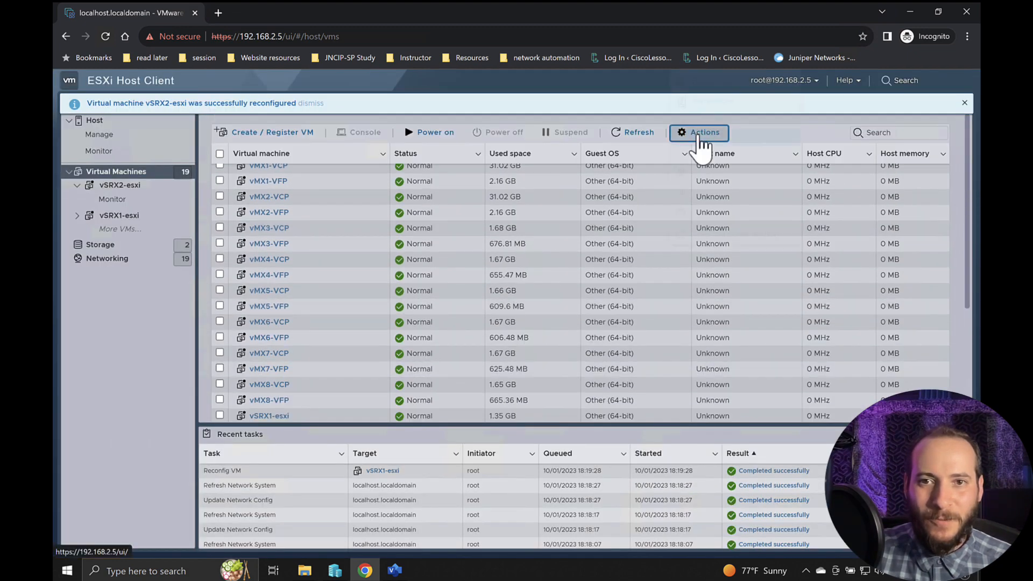
click(697, 136)
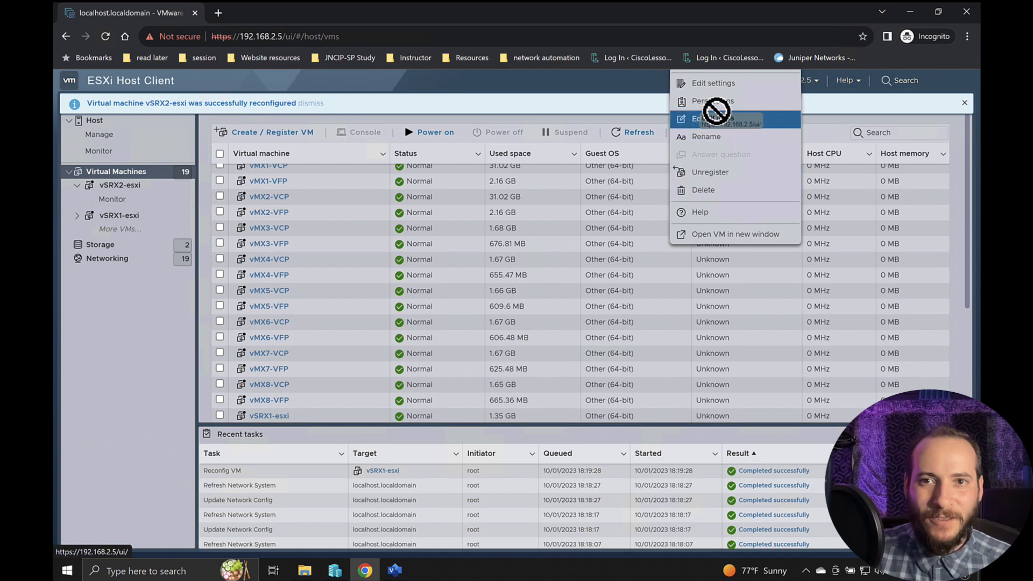
click(714, 83)
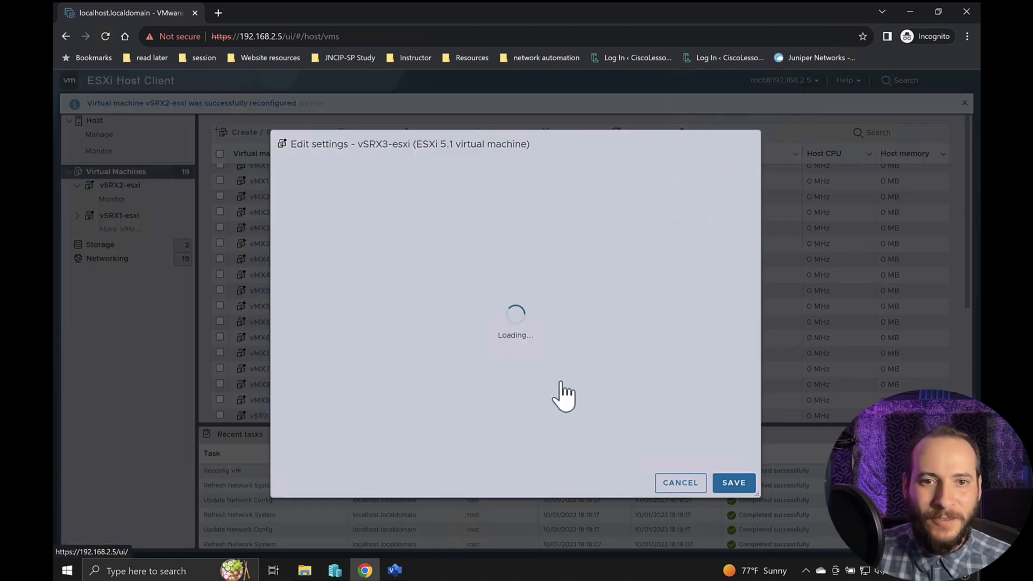
click(497, 329)
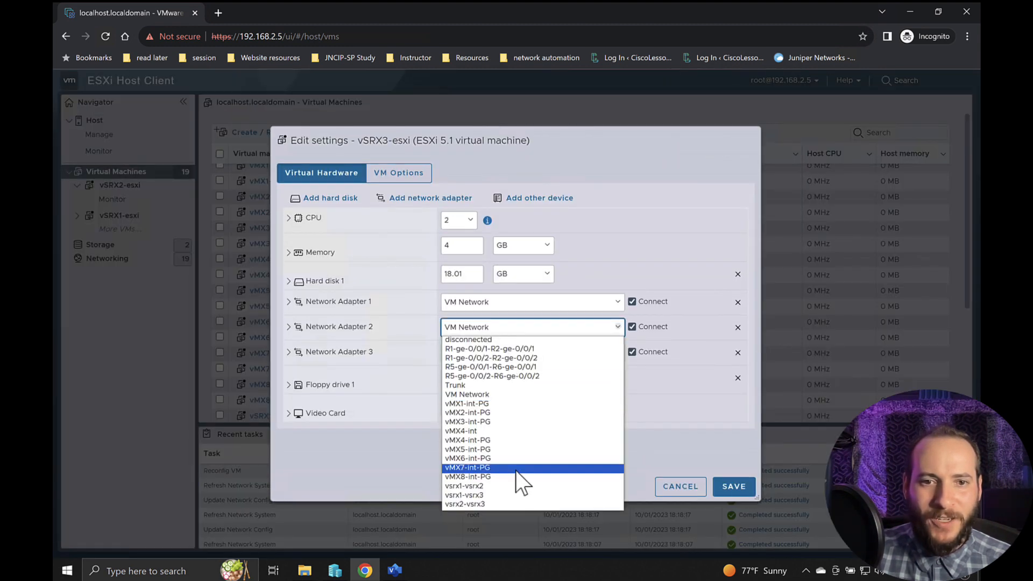
click(503, 492)
click(495, 353)
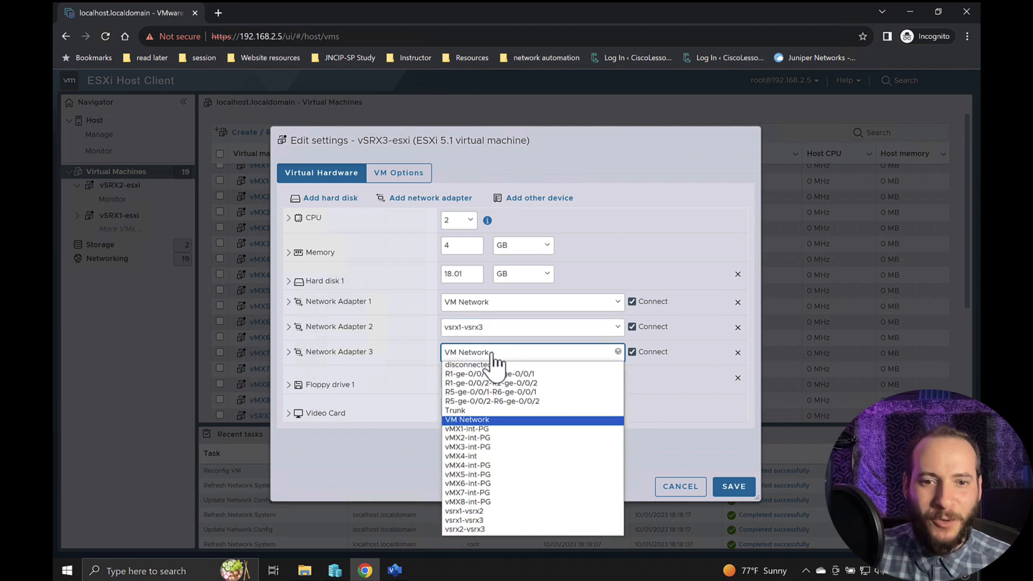
click(469, 528)
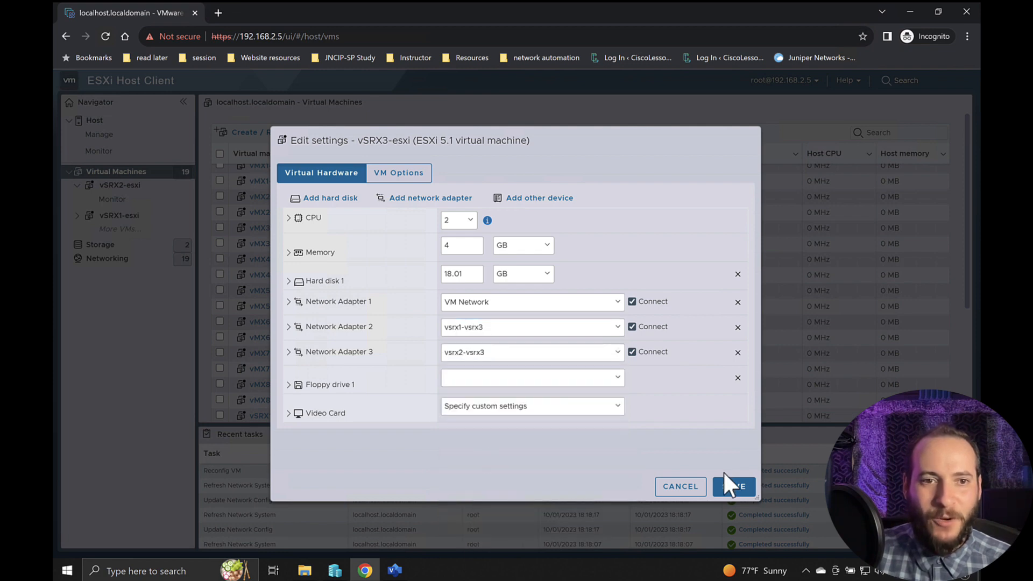
click(731, 485)
- Power on vSRX1-esxi, vSRX2-esxi and vSRX3-esxi together and clear their selection in the virtual machine list
click(220, 258)
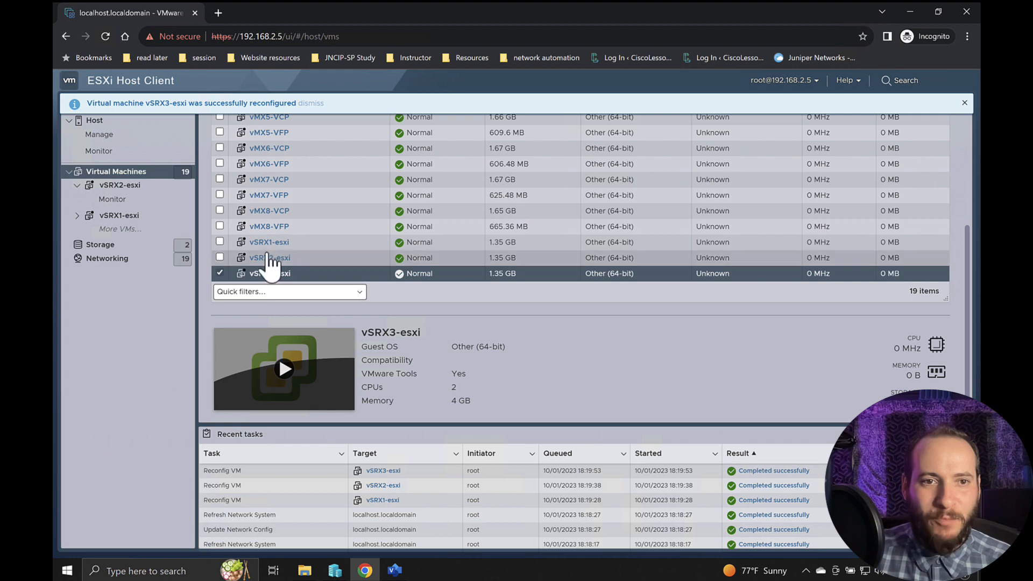
click(221, 349)
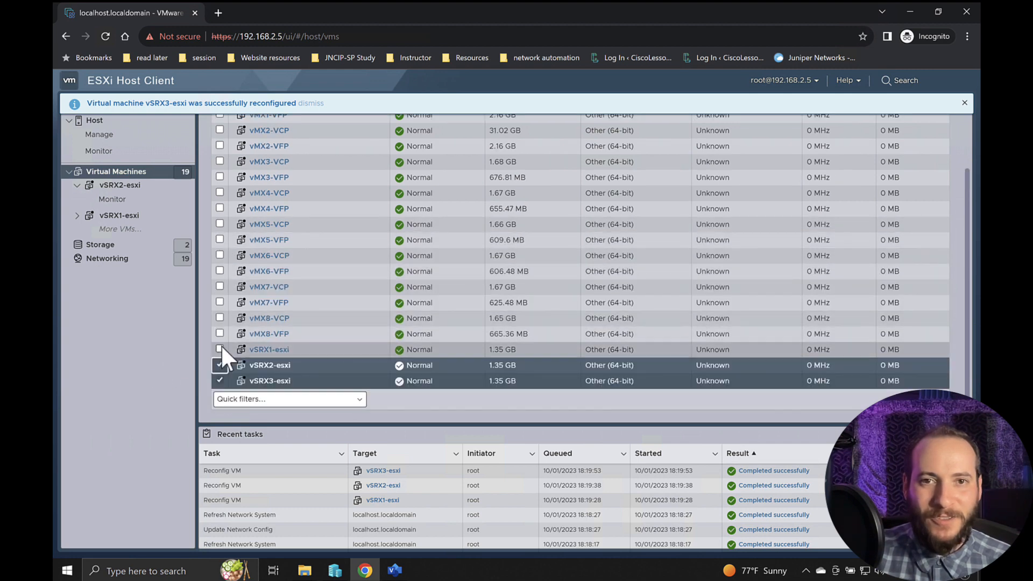
scroll(491, 242, up, 3)
click(441, 141)
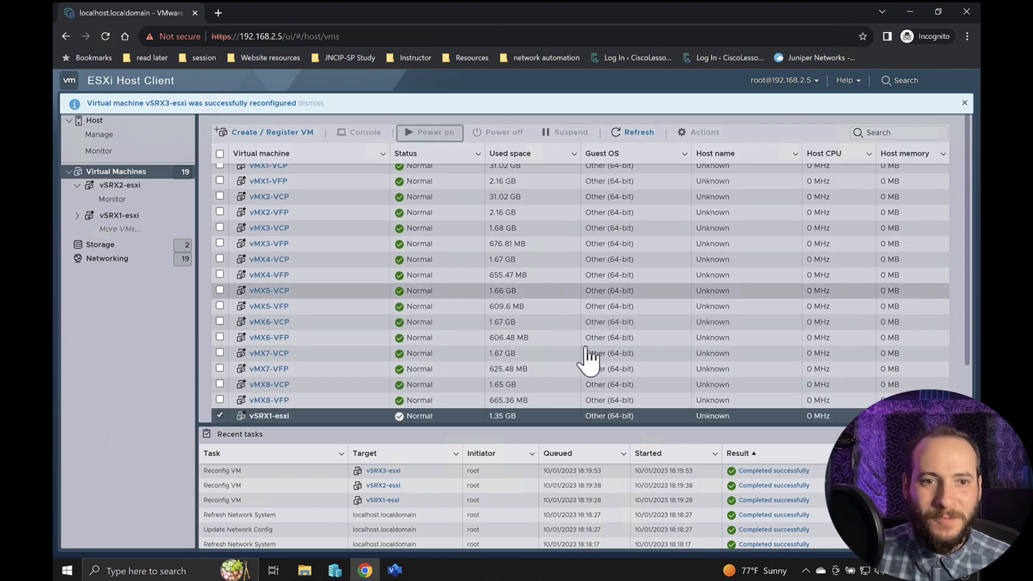
scroll(544, 357, down, 2)
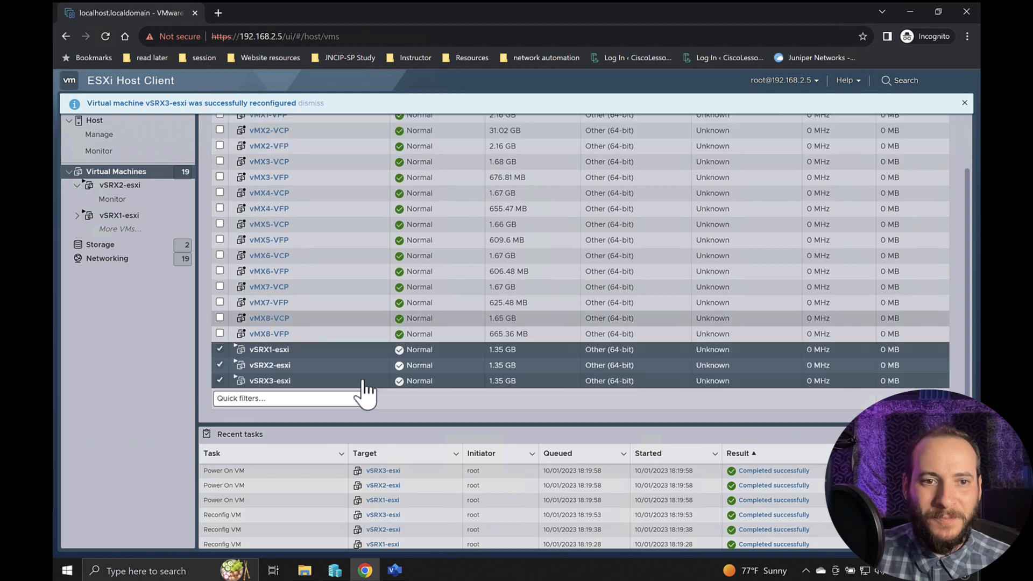
click(220, 381)
click(220, 364)
click(220, 349)
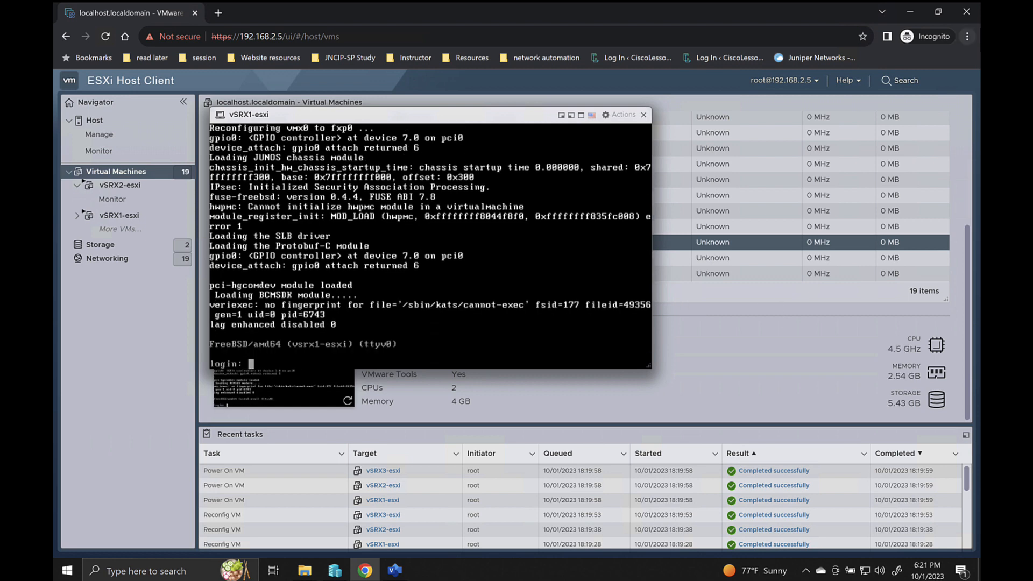
- Replace the vSRX1-esxi console with the vSRX2-esxi console, log in as root with the account password, and start the Junos cli
click(644, 114)
click(383, 264)
click(323, 382)
text(root)
key(Return)
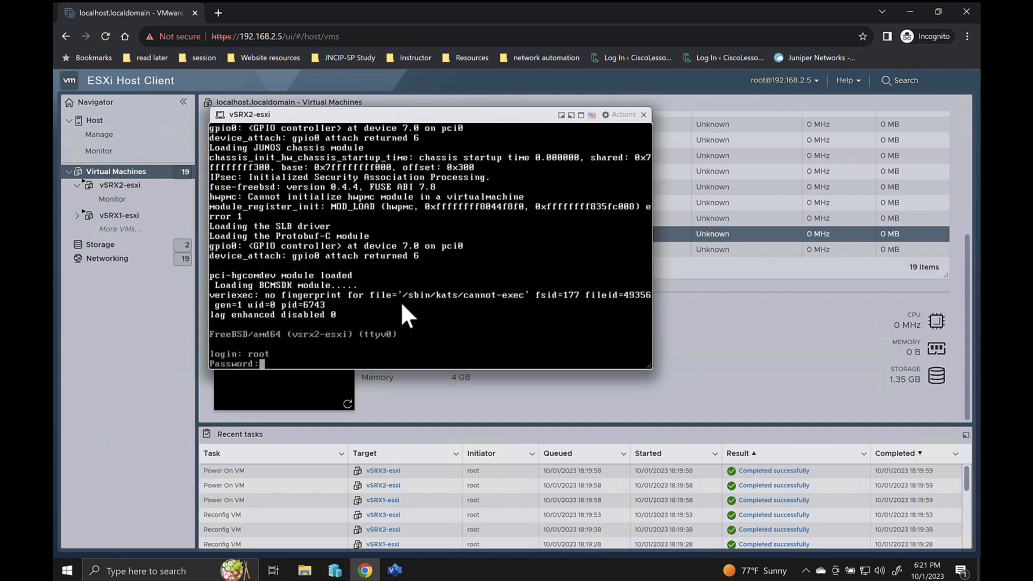
key(Return)
text(cli)
key(Return)
- Run show interfaces terse repeatedly on vSRX2-esxi to check for the ge interfaces, page through the list, and close the console
text(show interfaces terse)
key(Return)
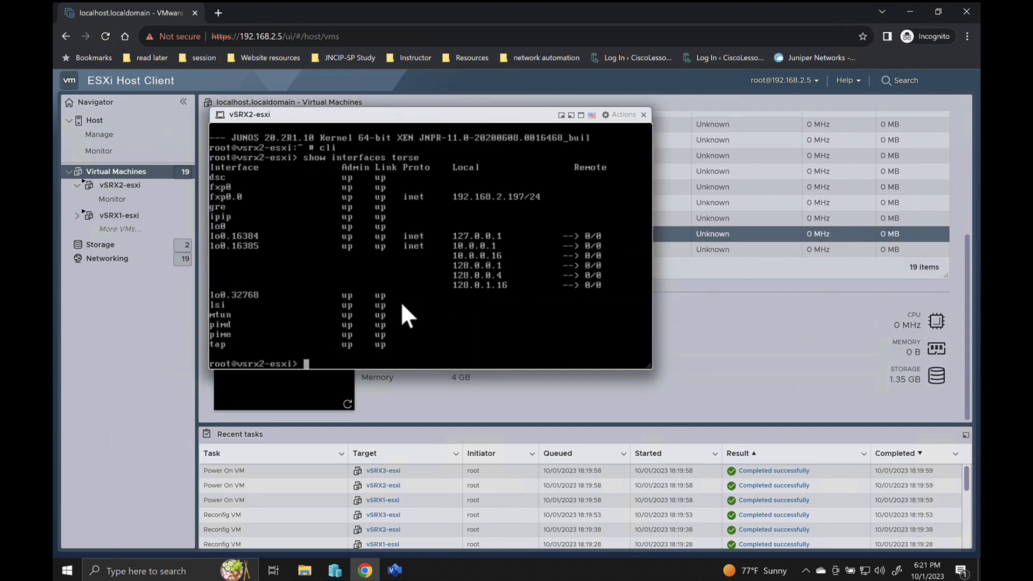
key(Up)
key(Return)
key(Up)
key(Return)
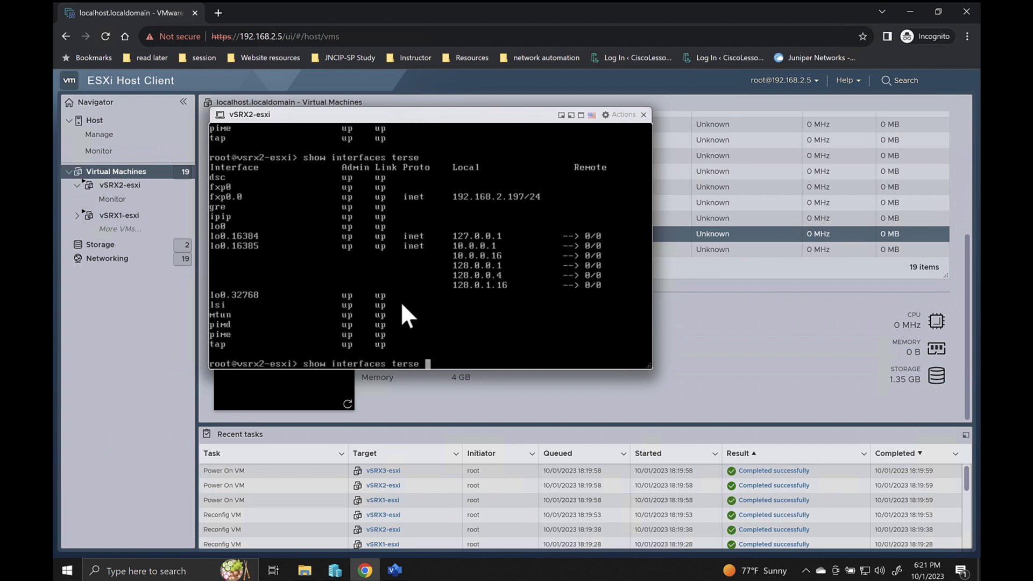
key(q)
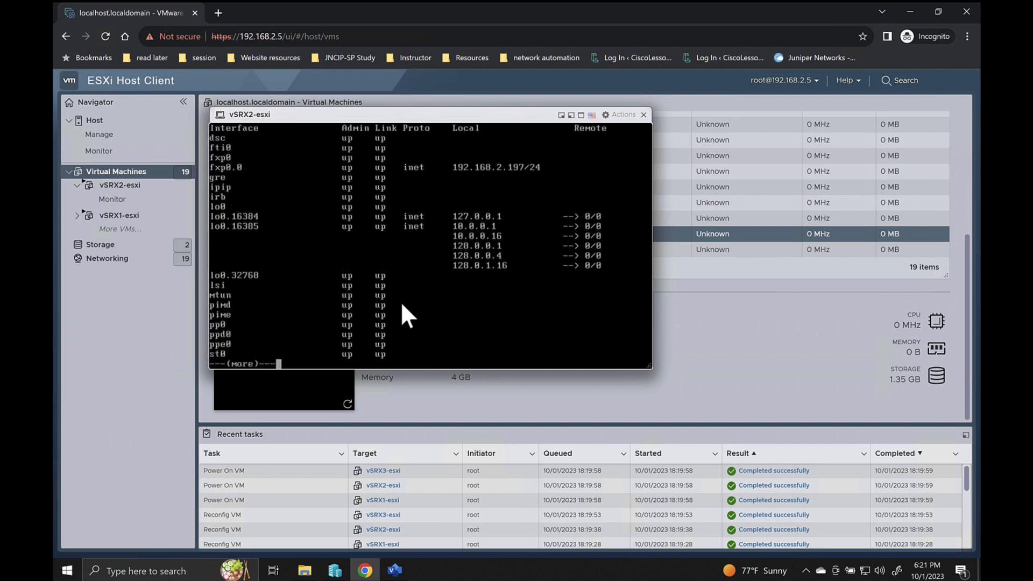
key(Up)
key(Return)
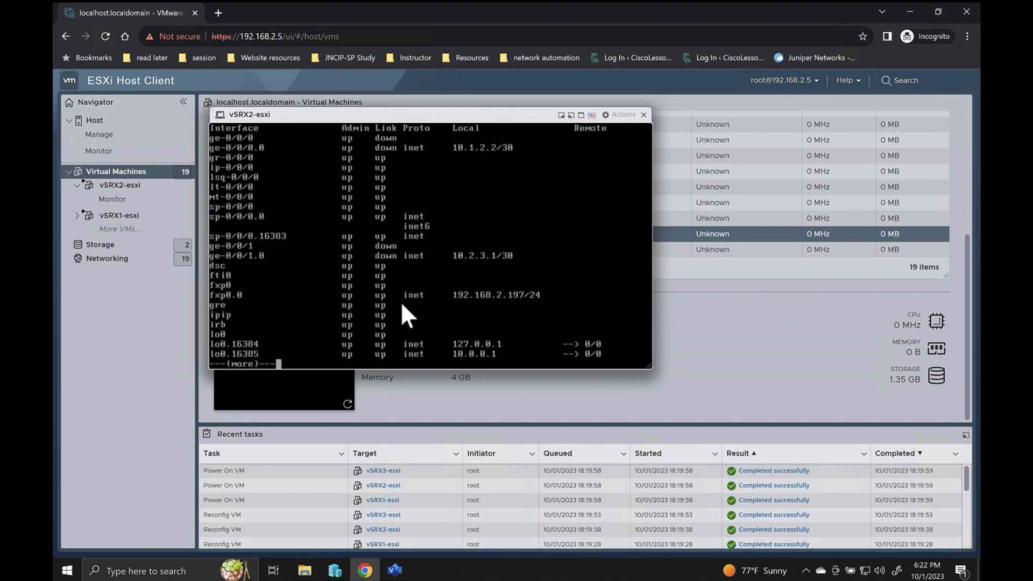
key(space)
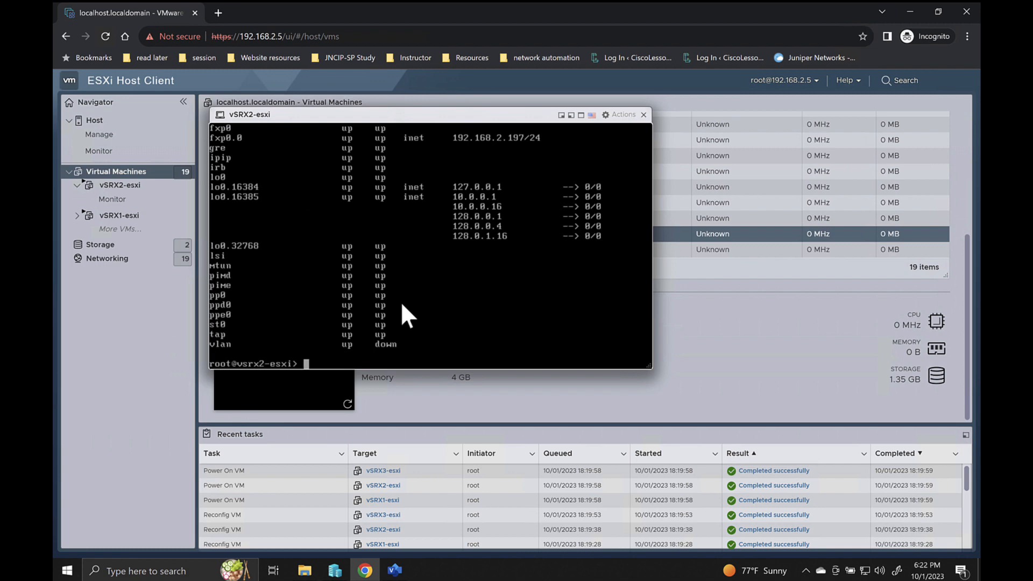
click(644, 115)
click(334, 226)
click(323, 353)
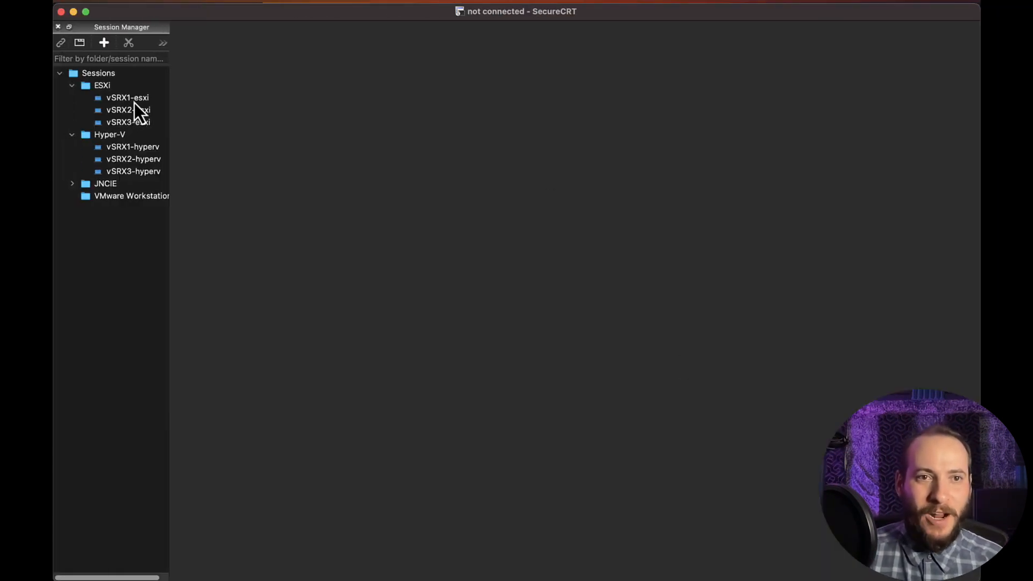
- Switch to SecureCRT and connect the vSRX1-esxi, vSRX2-esxi and vSRX3-esxi sessions from the ESXi folder
double_click(135, 101)
double_click(130, 111)
double_click(128, 123)
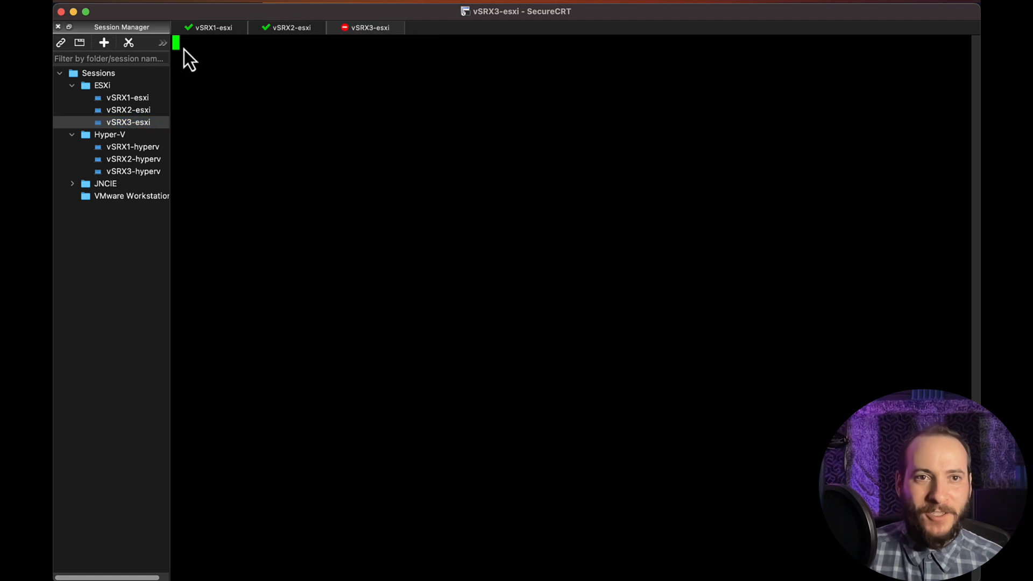
- In the vSRX1-esxi session, start the Junos cli and run show configuration protocols to examine the routing protocol configuration
click(208, 27)
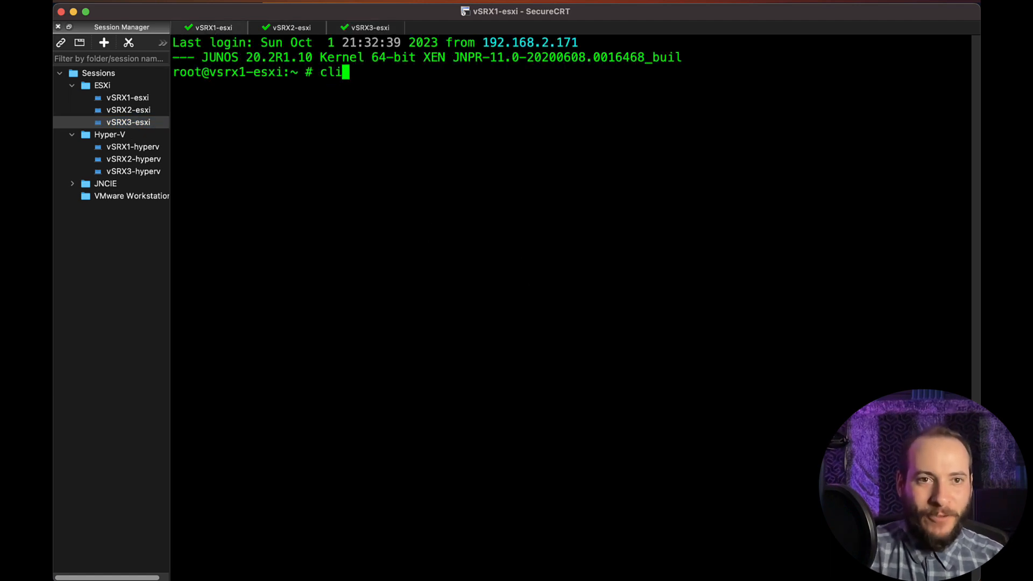
text(cli)
key(Return)
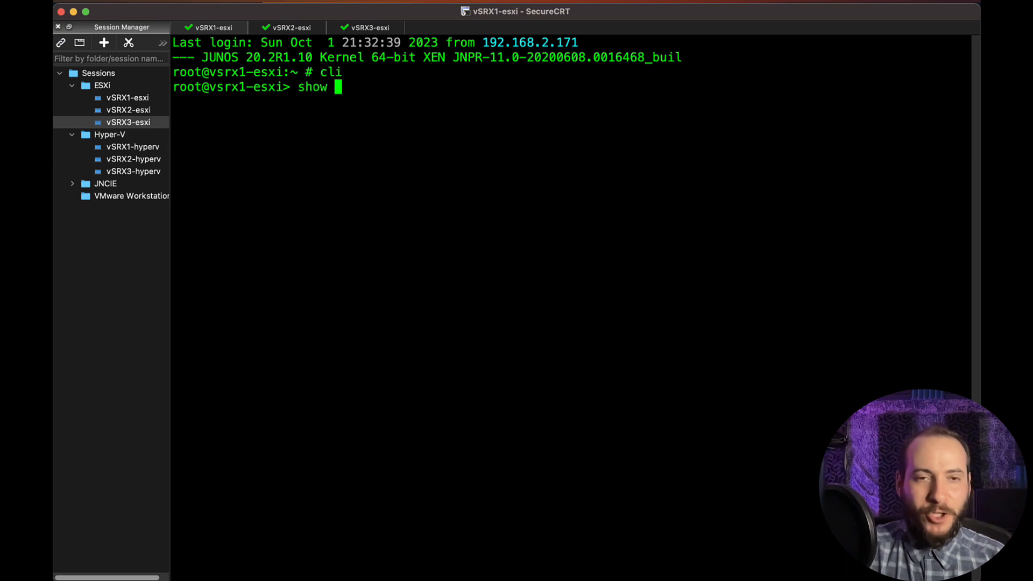
text(show configuration pro)
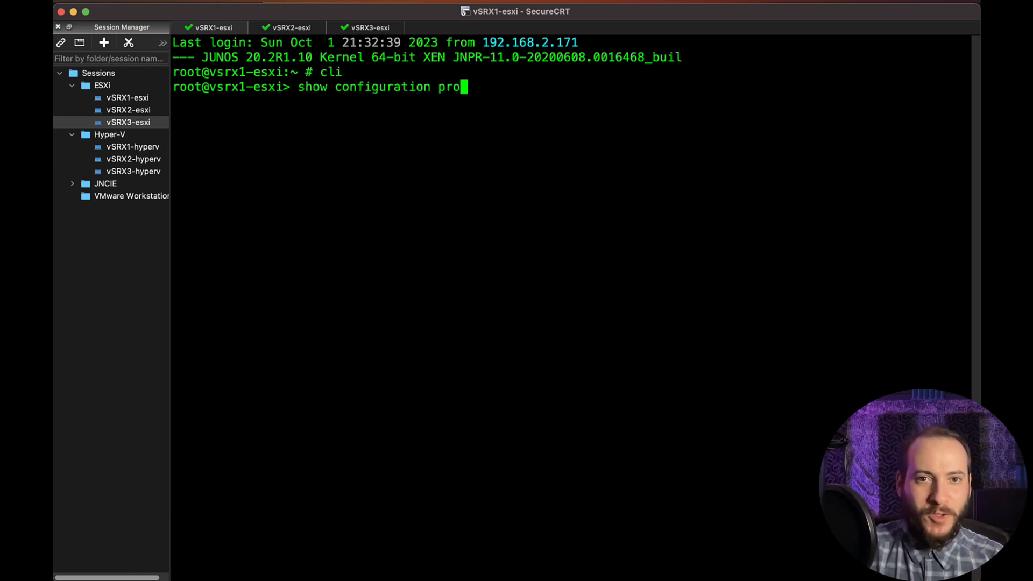
text(tocols)
key(Return)
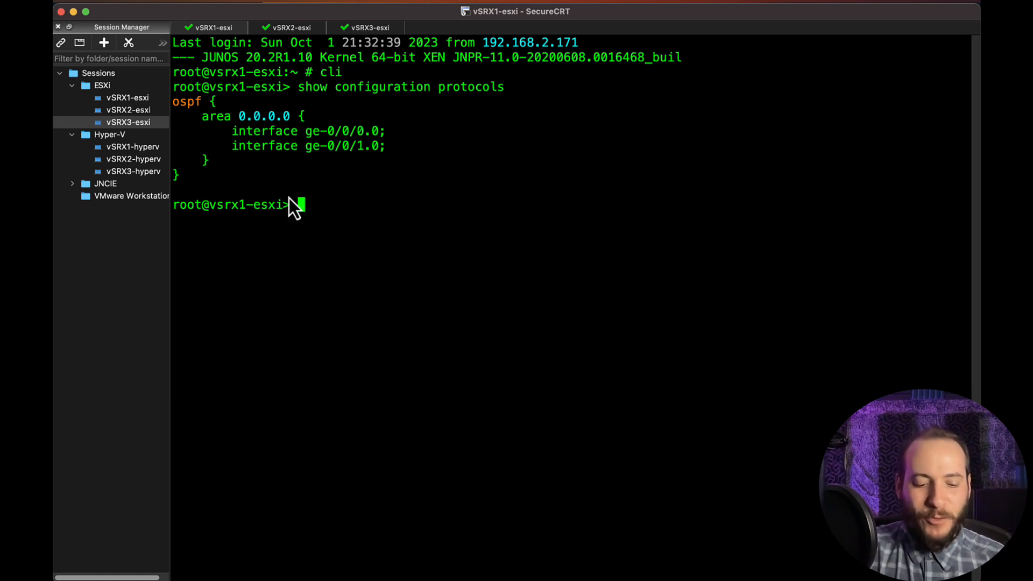
- On vsrx1-esxi, run show configuration interfaces and show ospf neighbor to examine the interface addressing and OSPF adjacencies
text(show configuration inter)
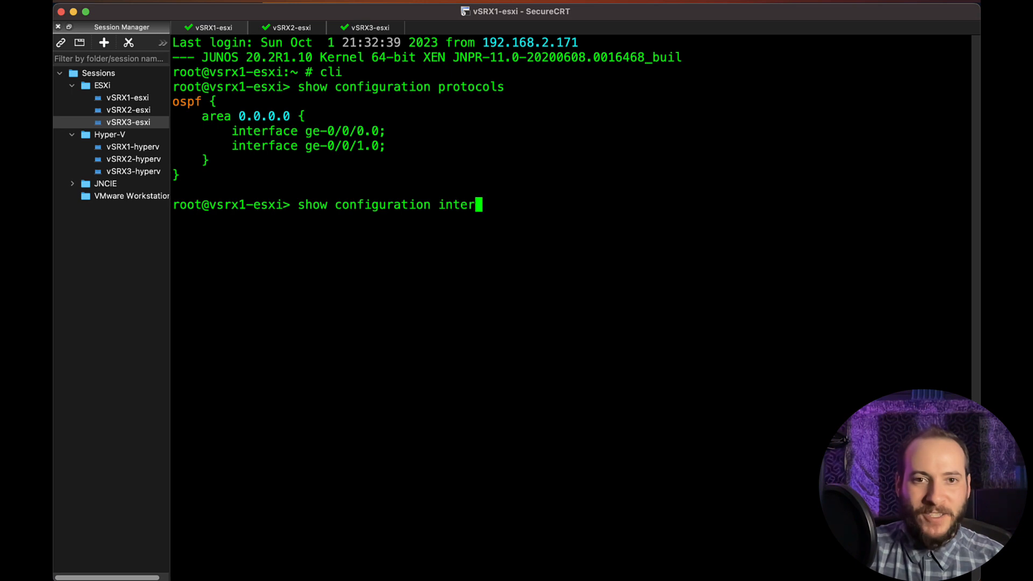
text(faces)
key(Return)
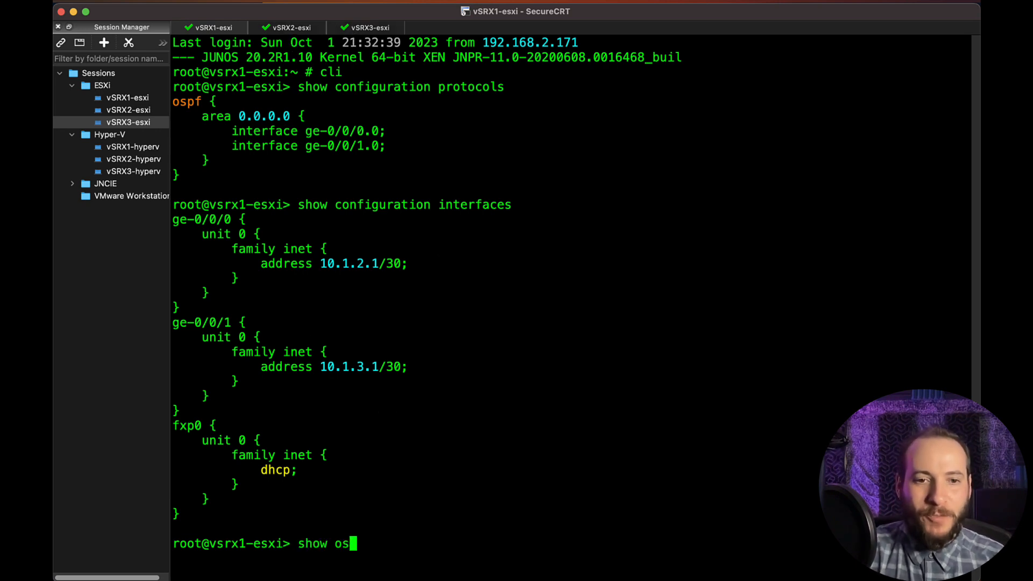
text(pf neighbor)
key(Return)
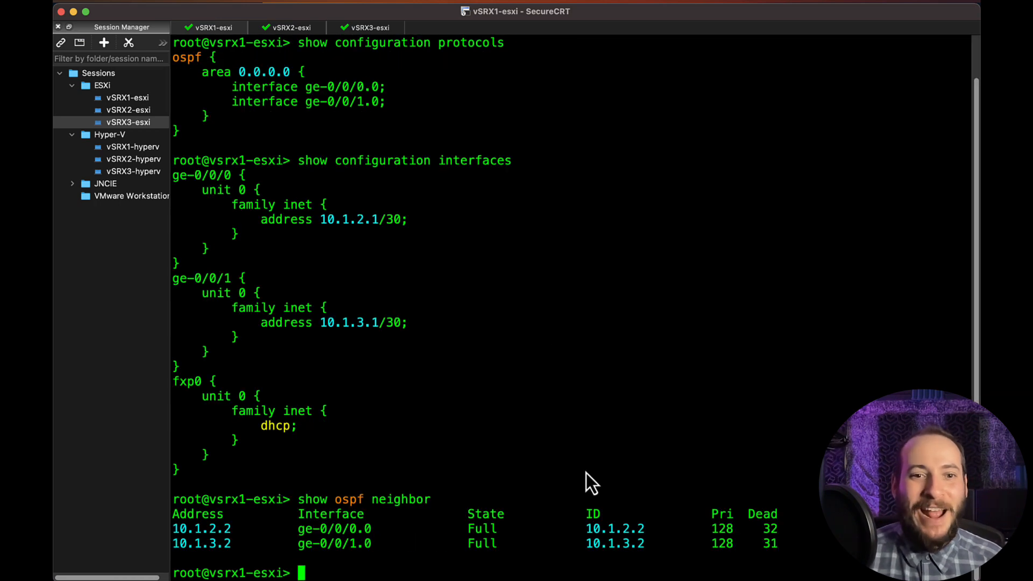
- In the vSRX2-esxi session, start the Junos cli and run show ospf neighbor to check its OSPF adjacencies
click(295, 29)
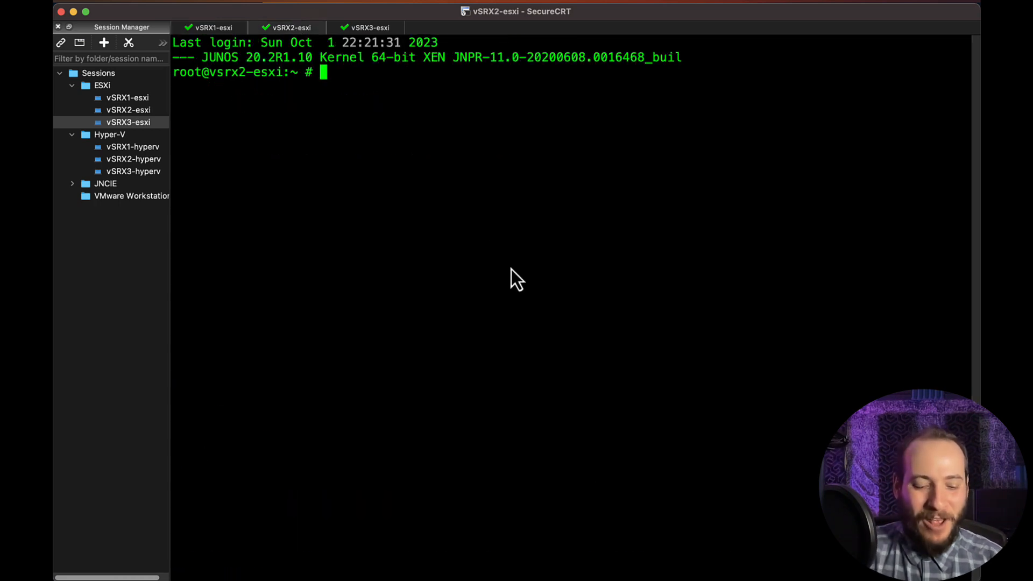
key(Return)
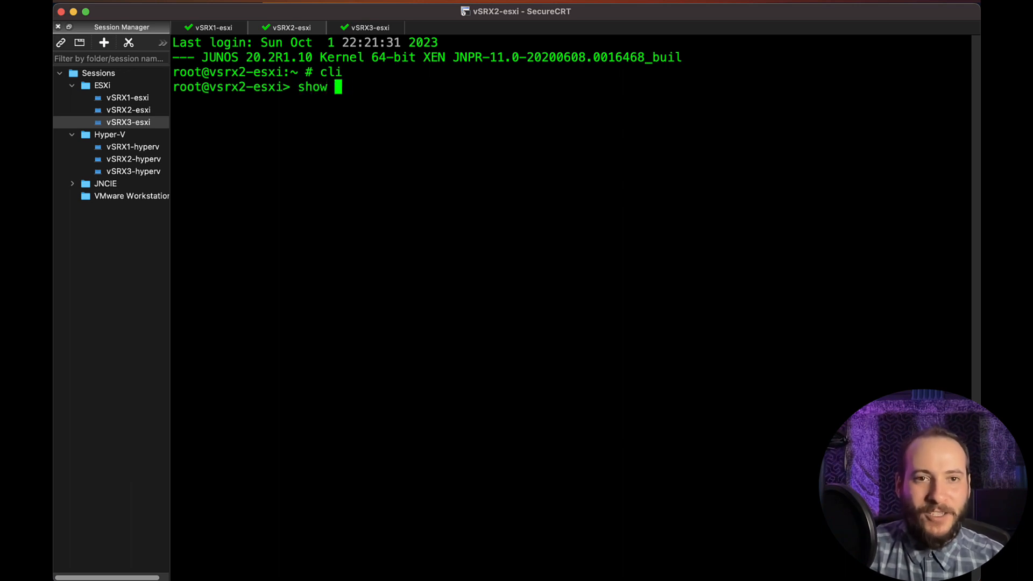
text(show ospf neighbor)
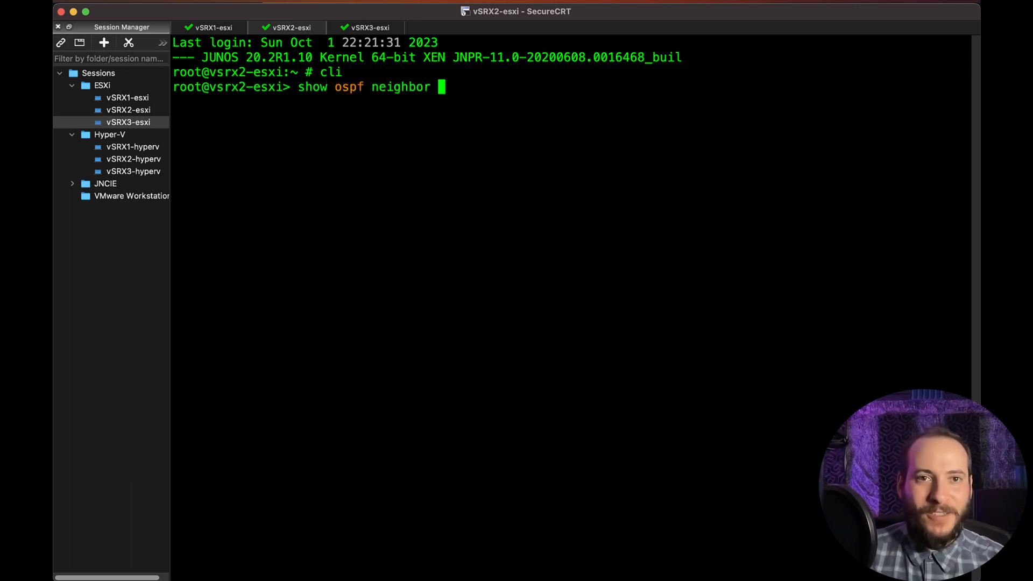
key(Return)
- In the vSRX3-esxi session, start the Junos cli and run show ospf neighbor to check its OSPF adjacencies
click(382, 27)
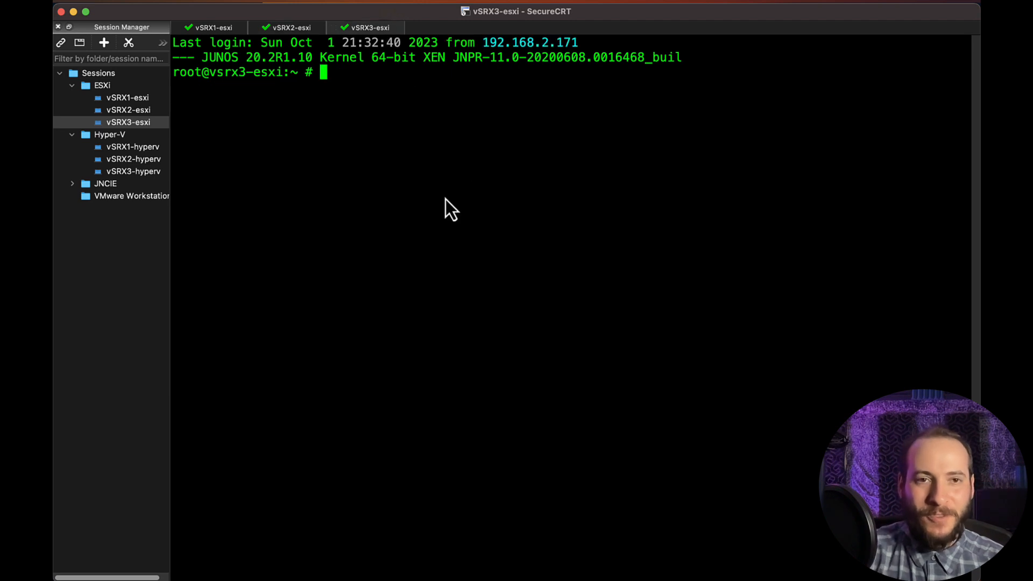
text(cli)
key(Return)
text(show )
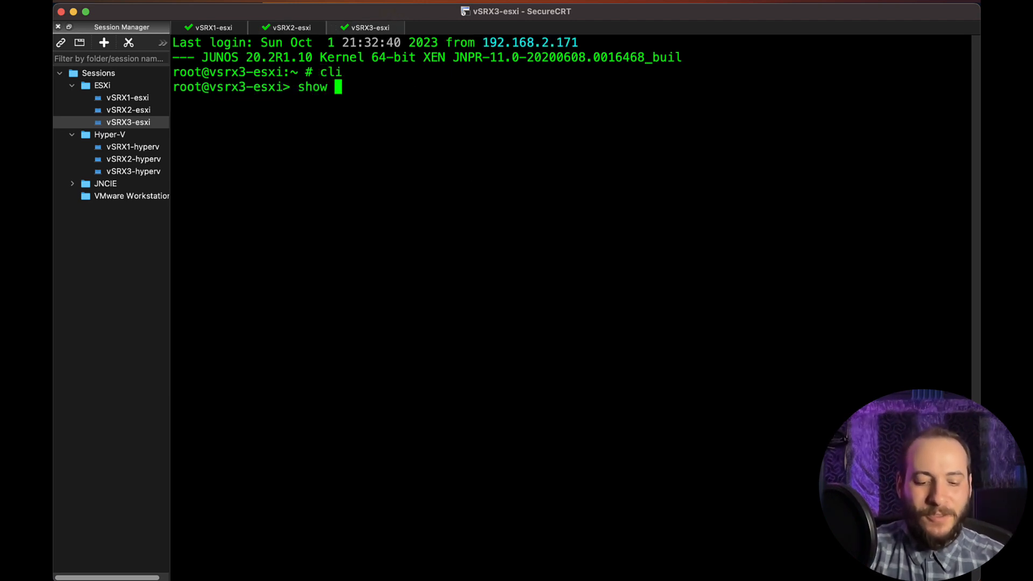
text(ospf neighbor)
key(Return)
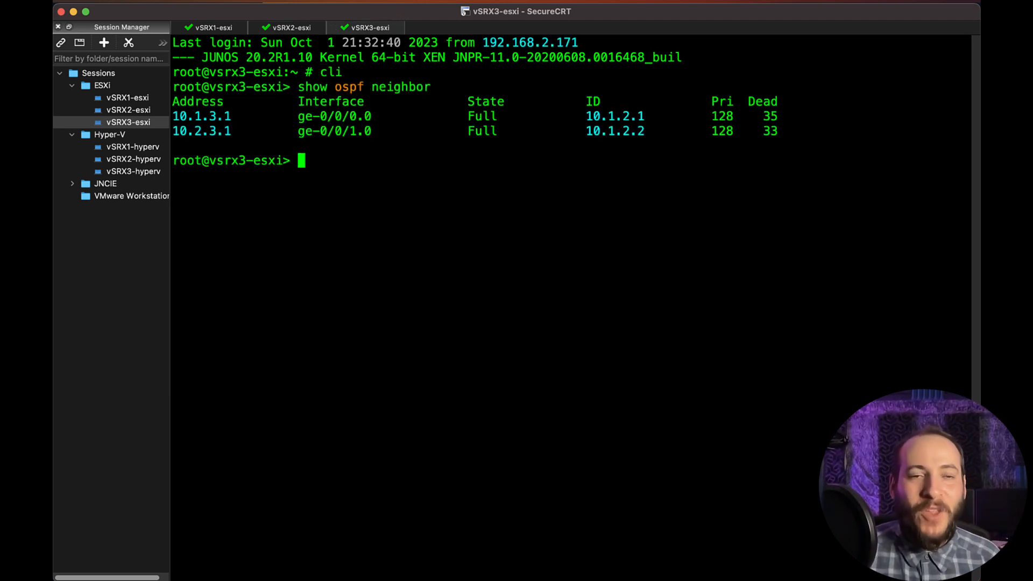